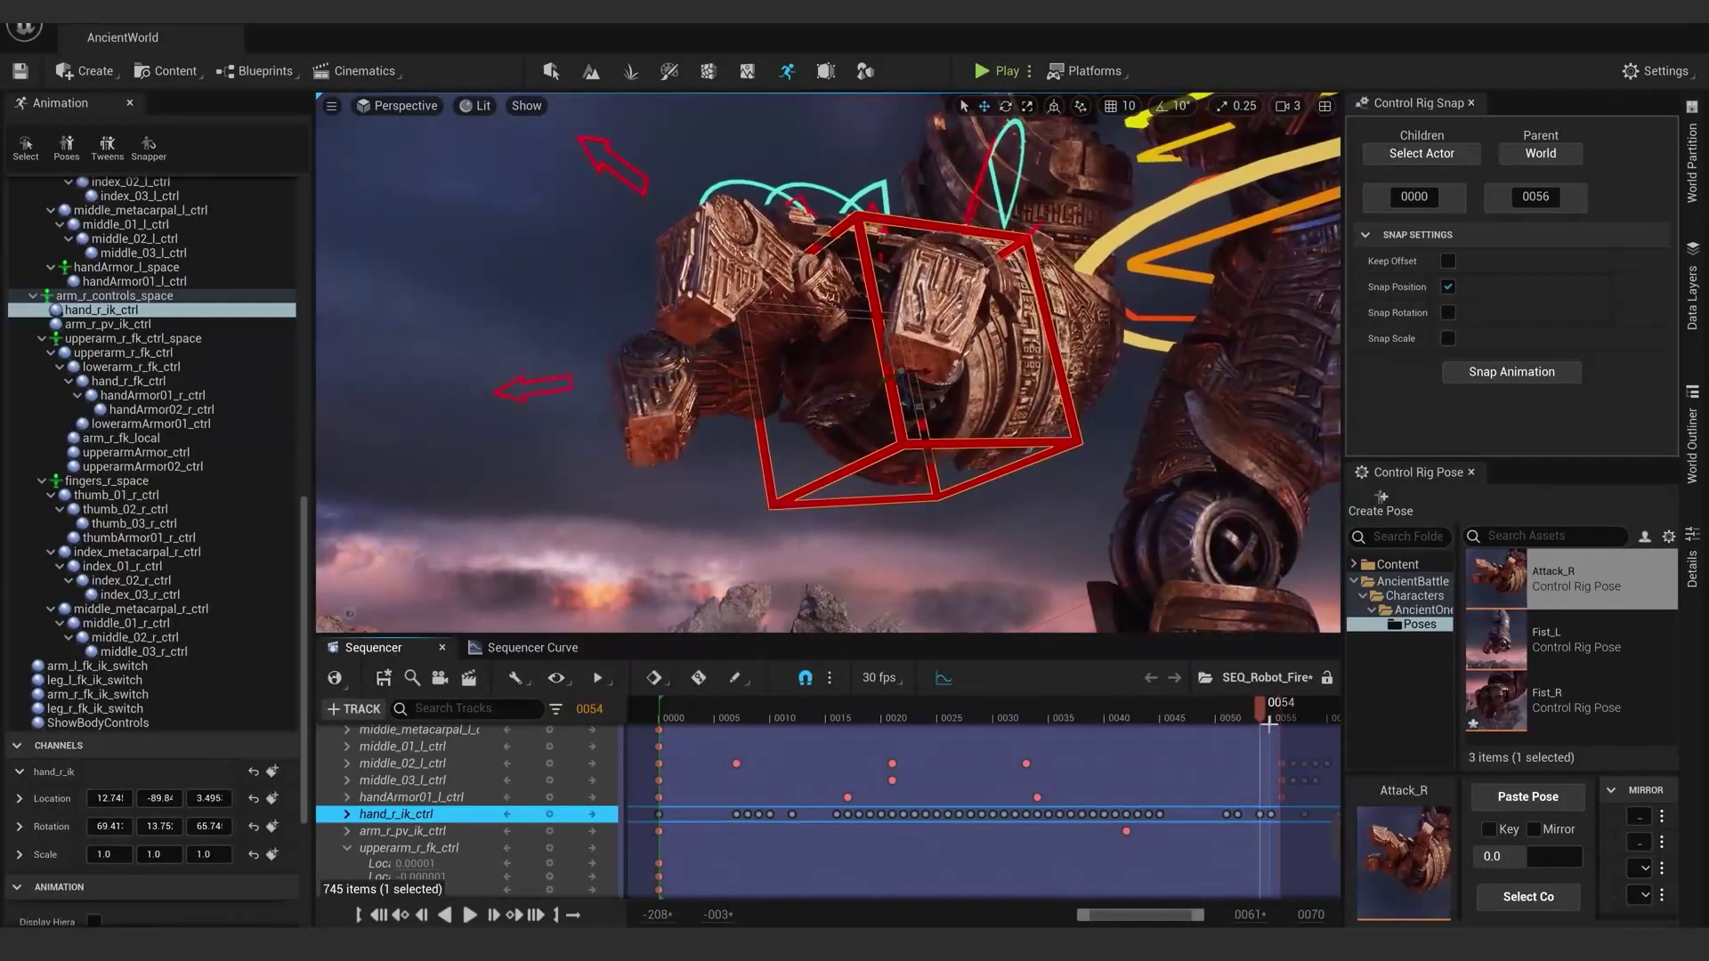
Select all twelve right-hand thumb, index and middle finger controls under fingers_r_space
click(1524, 893)
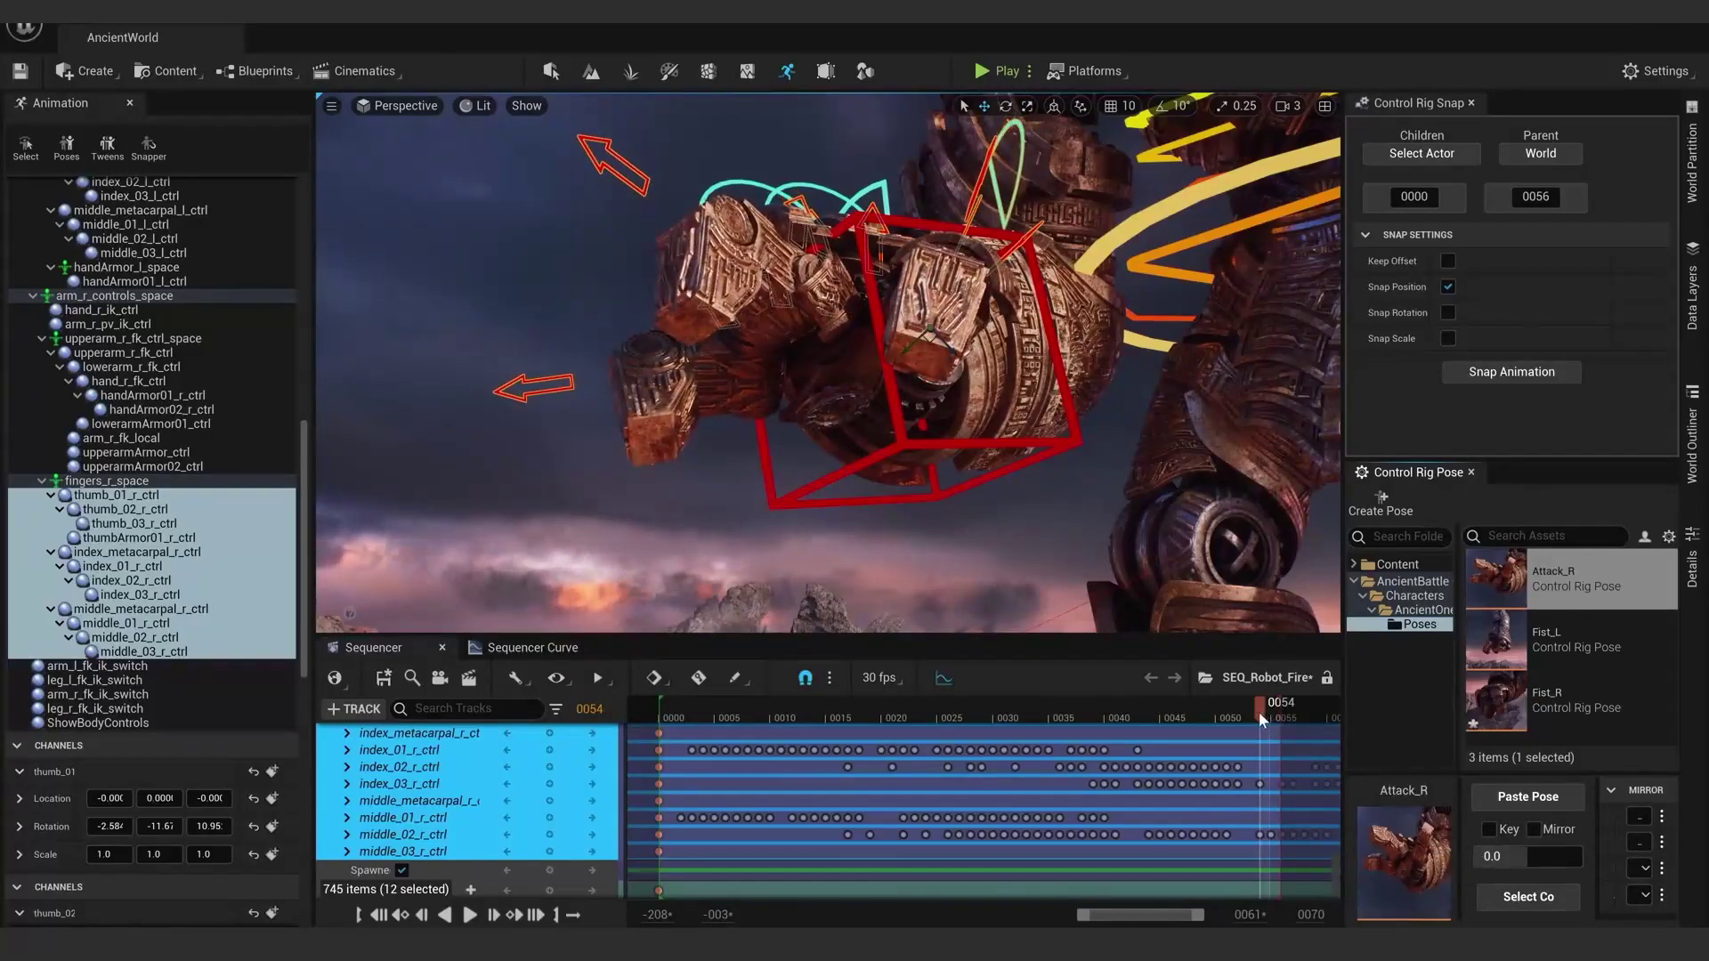
Scrub the robot animation and inspect several of its armour components
mouse_move(1259, 715)
mouse_down()
mouse_move(1108, 693)
mouse_move(1155, 723)
mouse_move(1253, 709)
mouse_up()
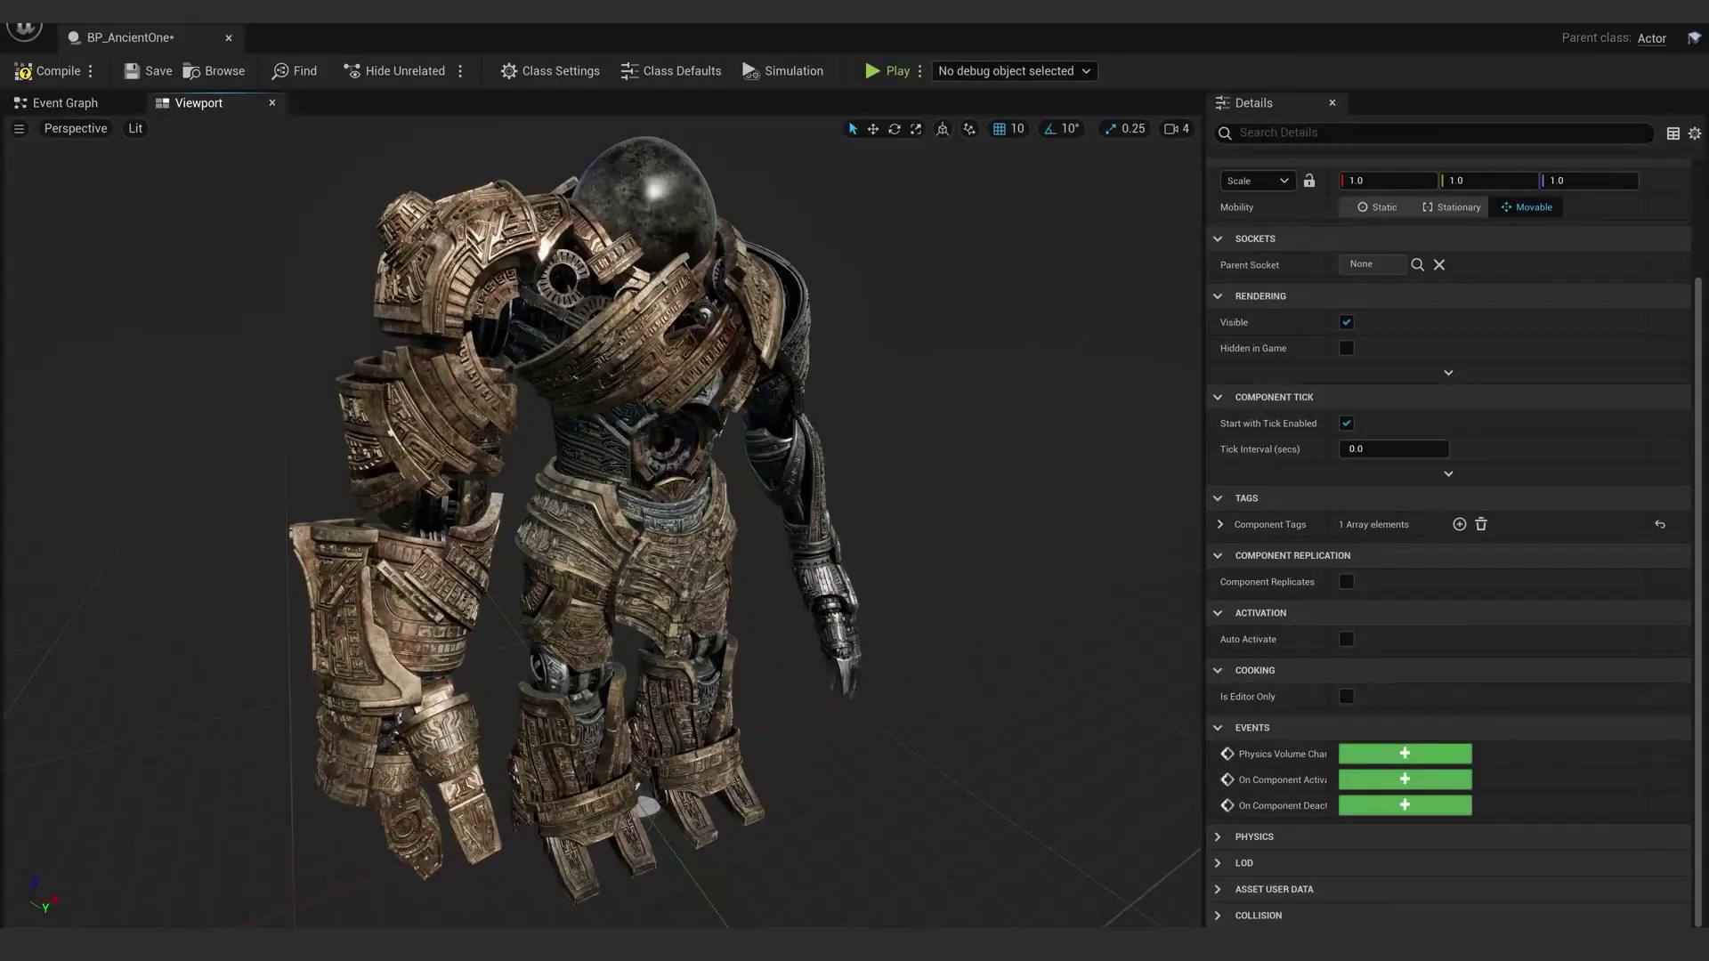
click(641, 498)
click(1024, 356)
click(419, 401)
Select the chestplate piece and open its spine_03_GRP_chestplate_new static mesh asset
click(641, 365)
click(1422, 400)
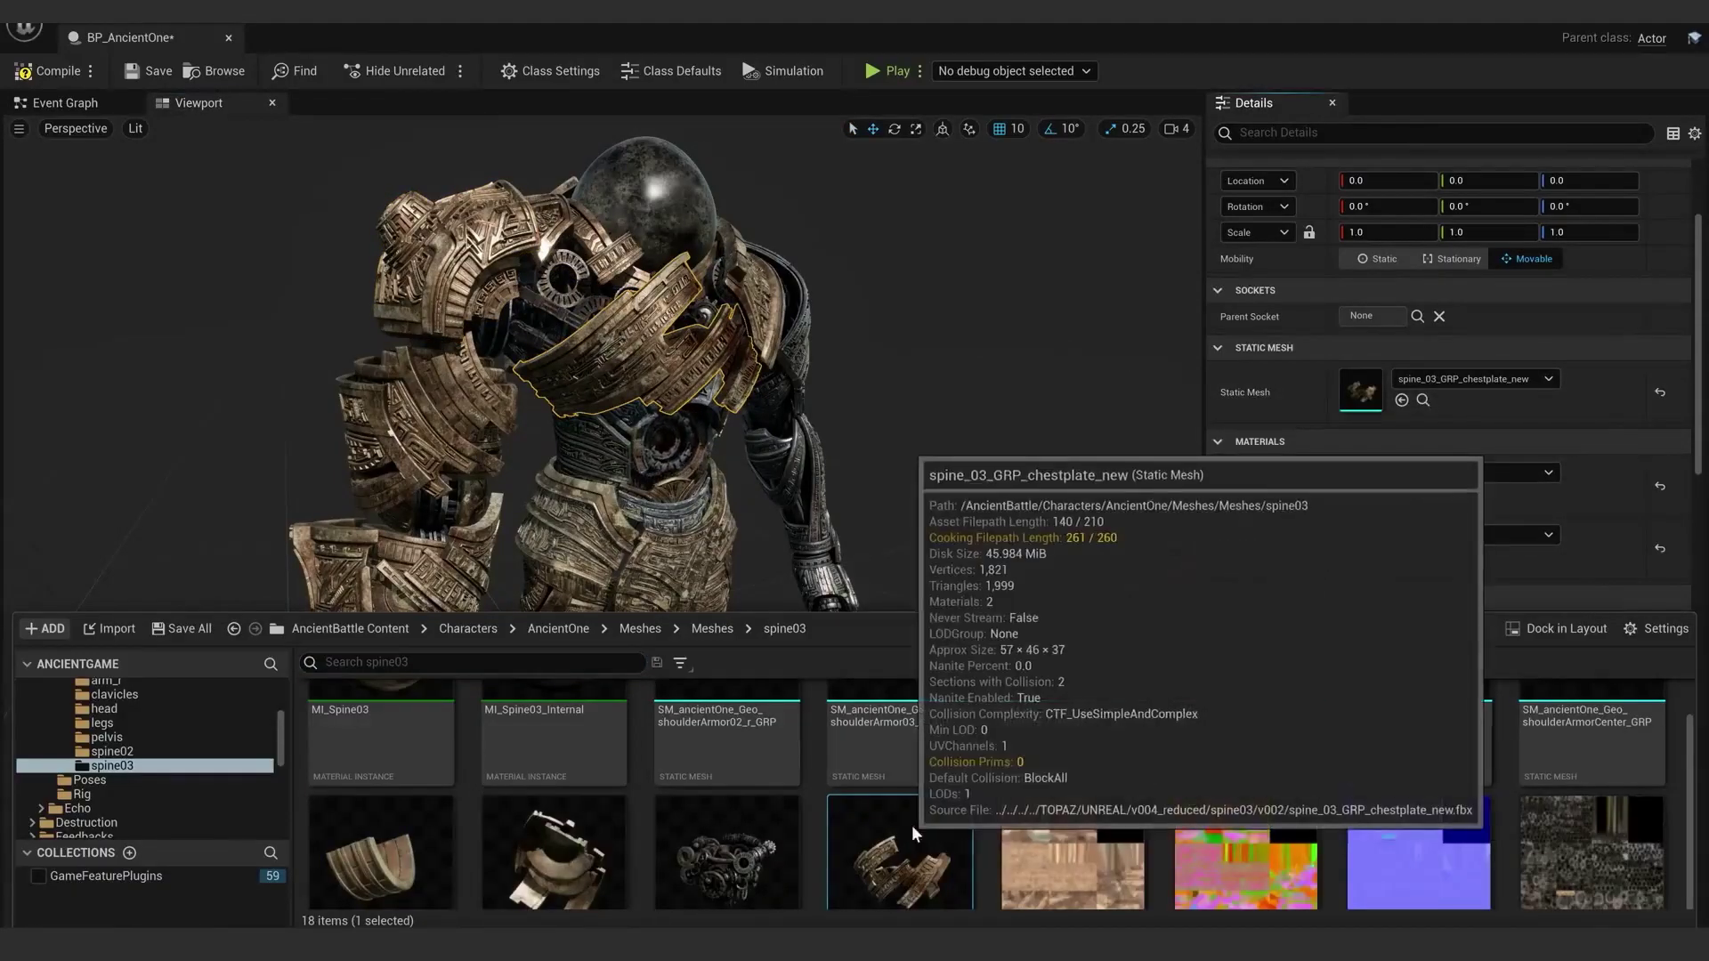
double_click(896, 855)
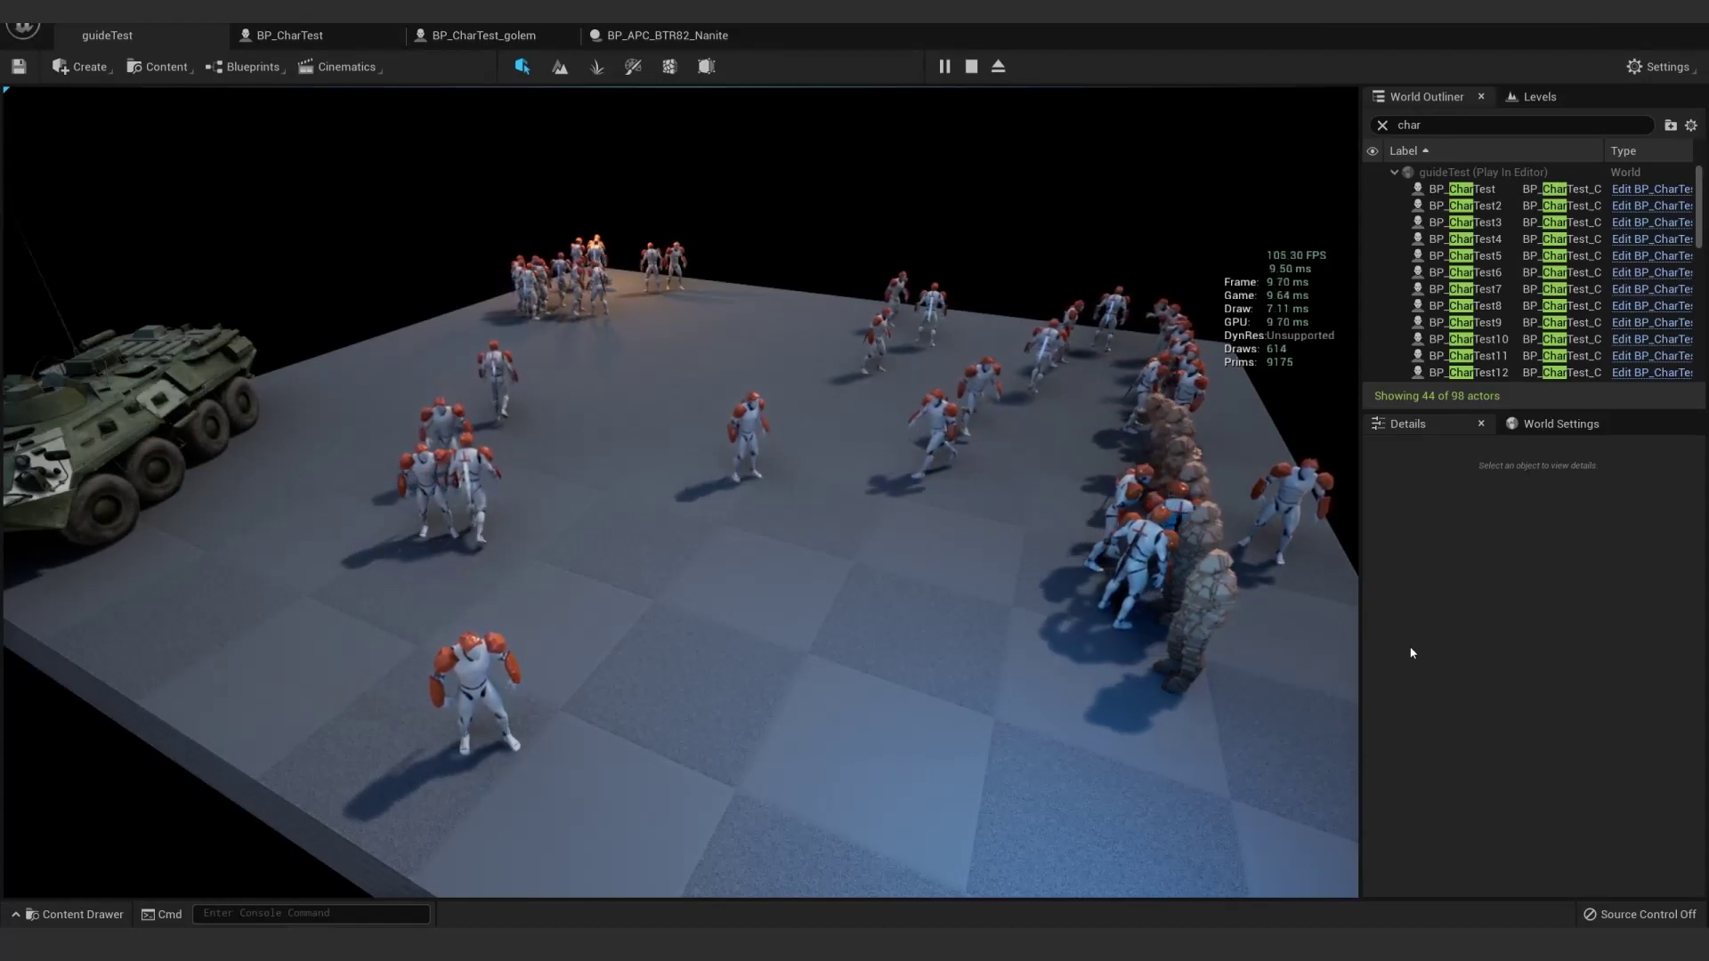
Take camera control of the running guideTest level and circle the armoured vehicle
click(1083, 708)
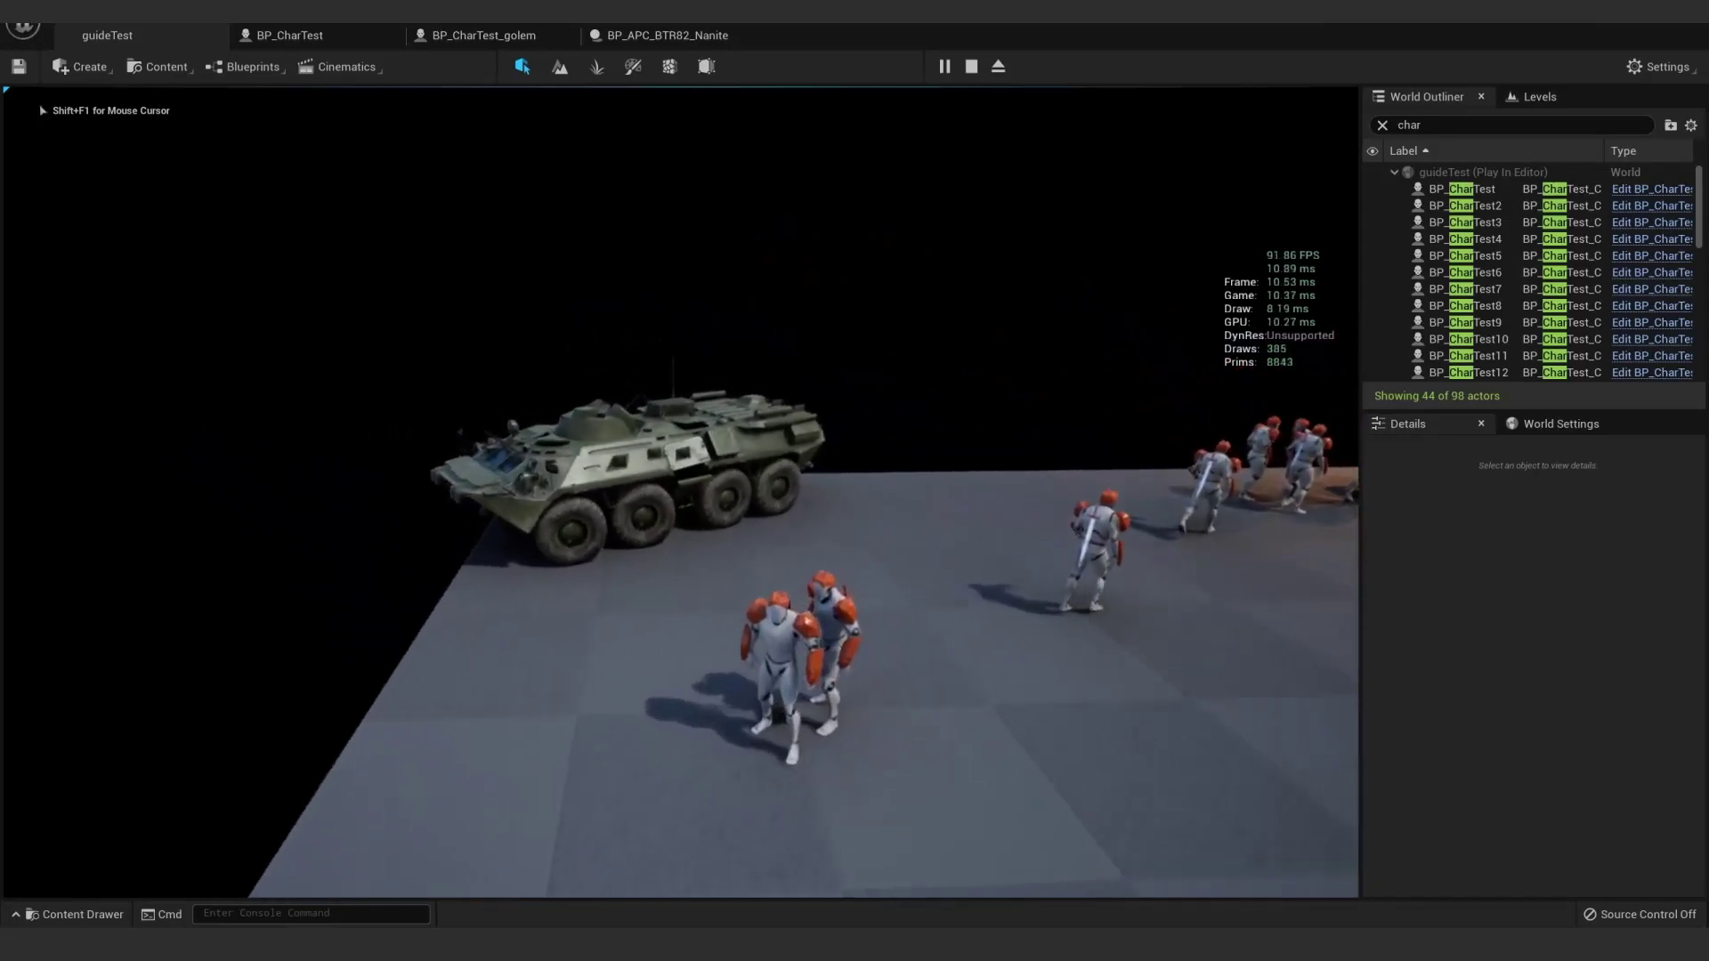
key(w)
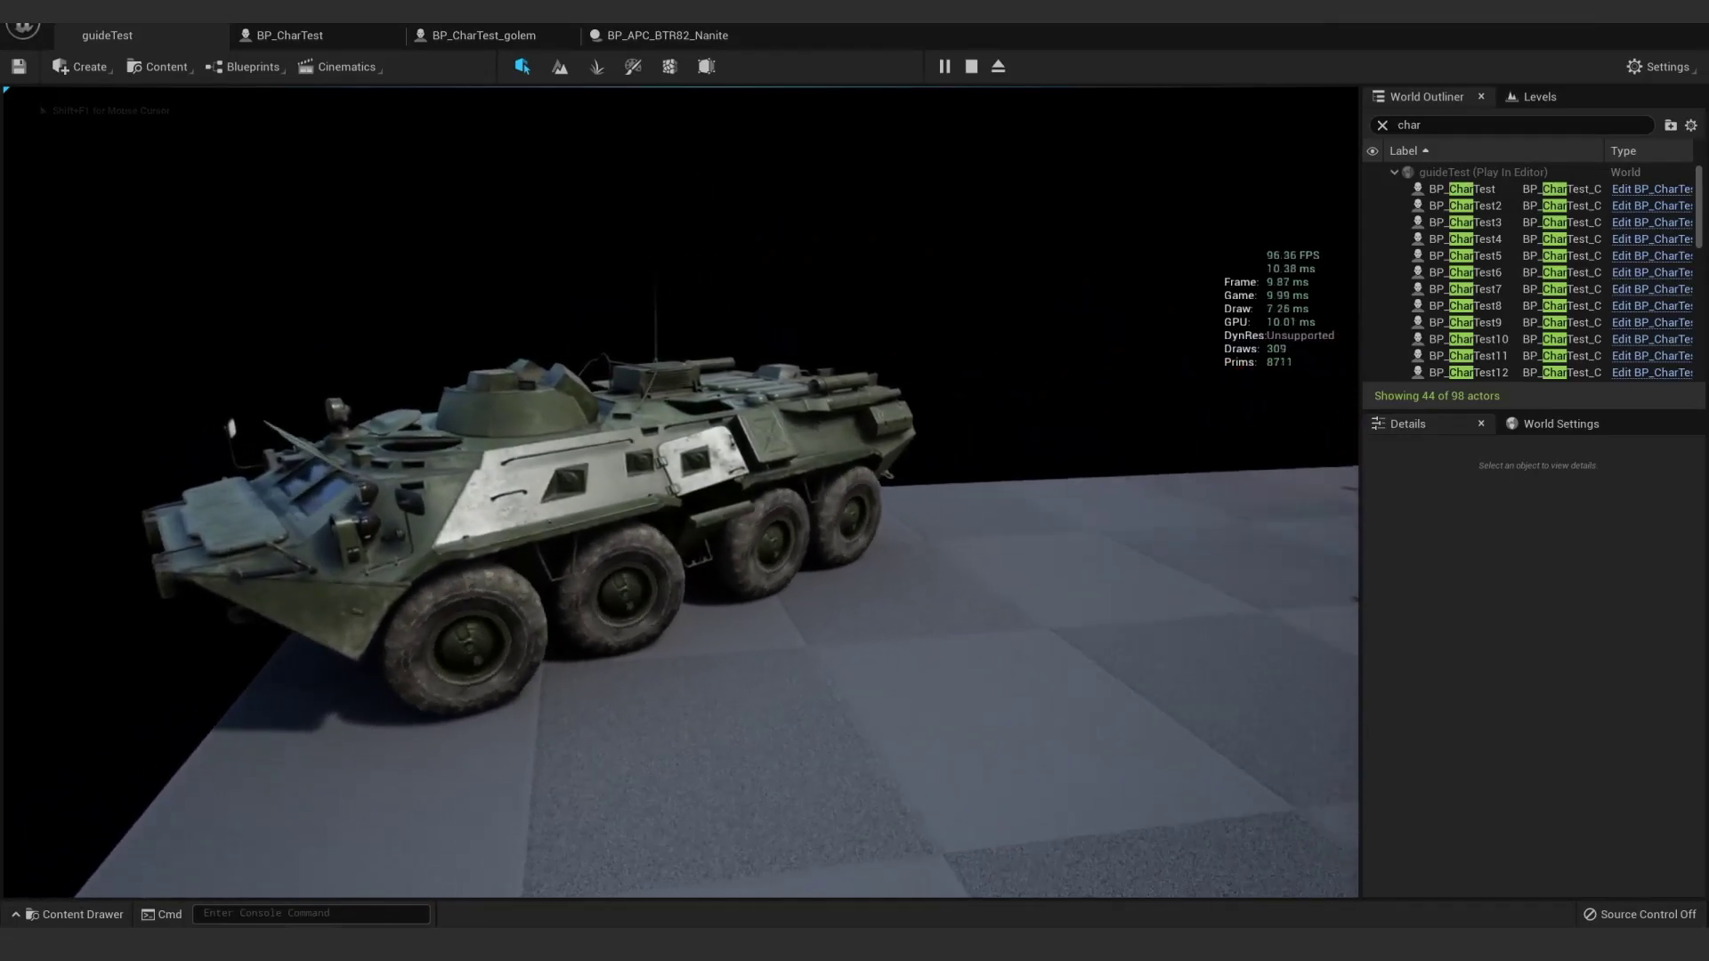
key(d)
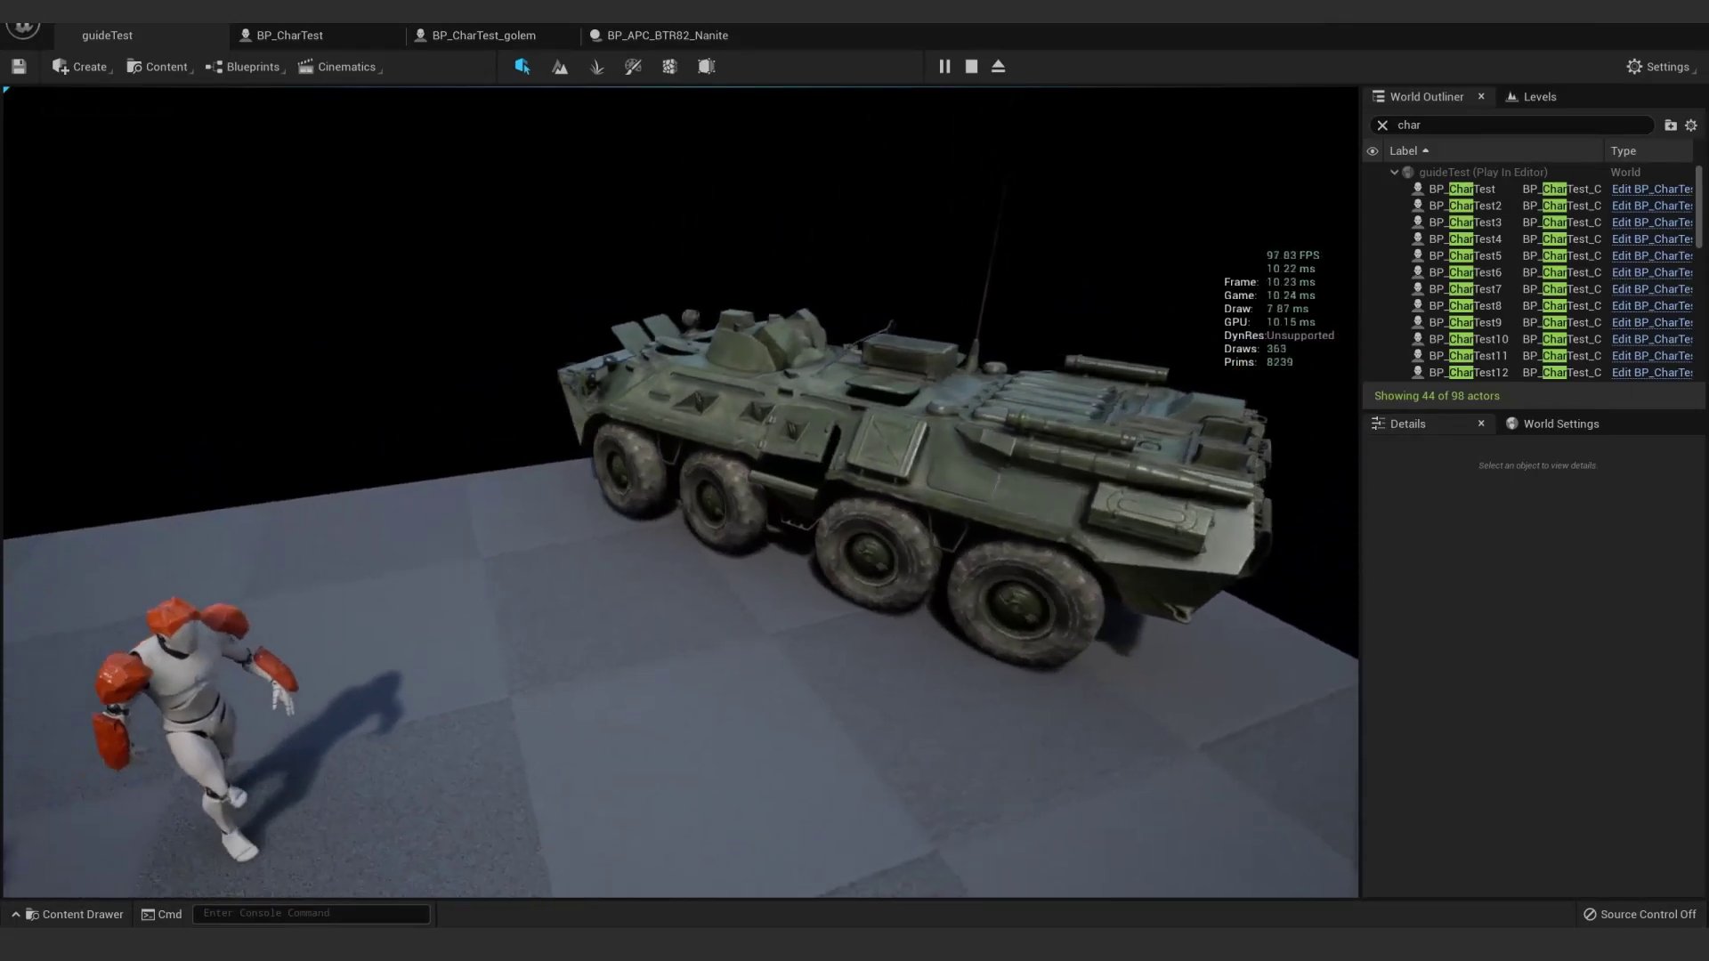
key(s)
key(a)
Sweep the camera around the character crowd and close in on the line of golems
key(d)
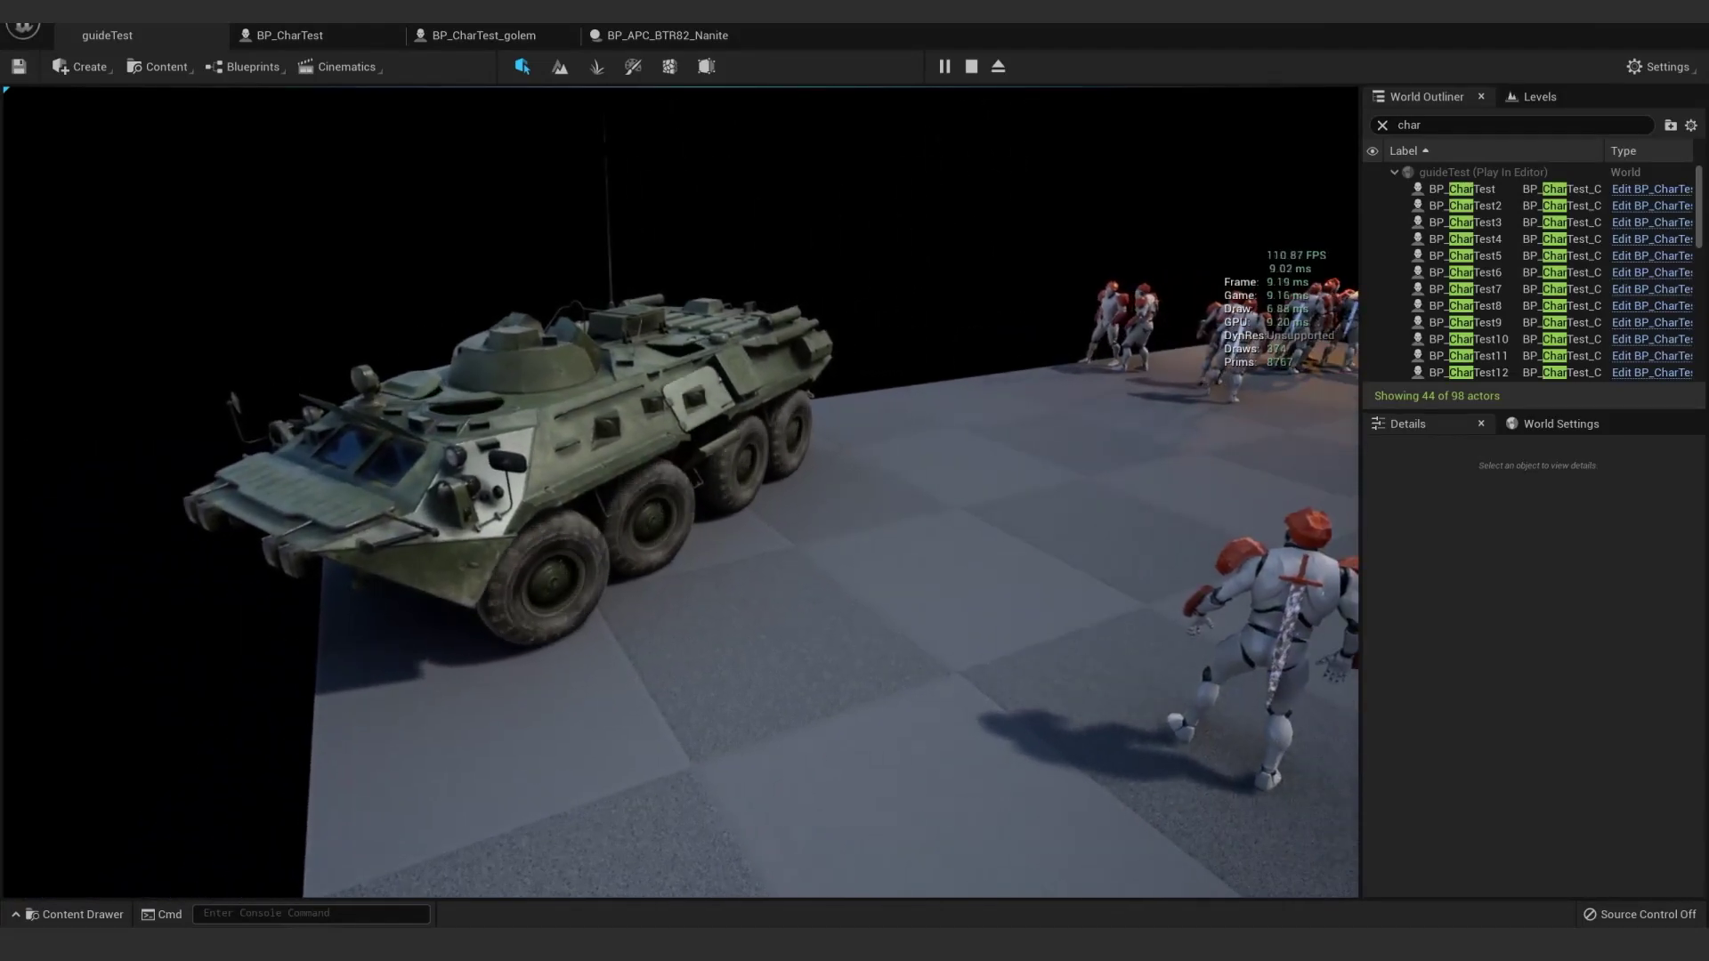
key(d)
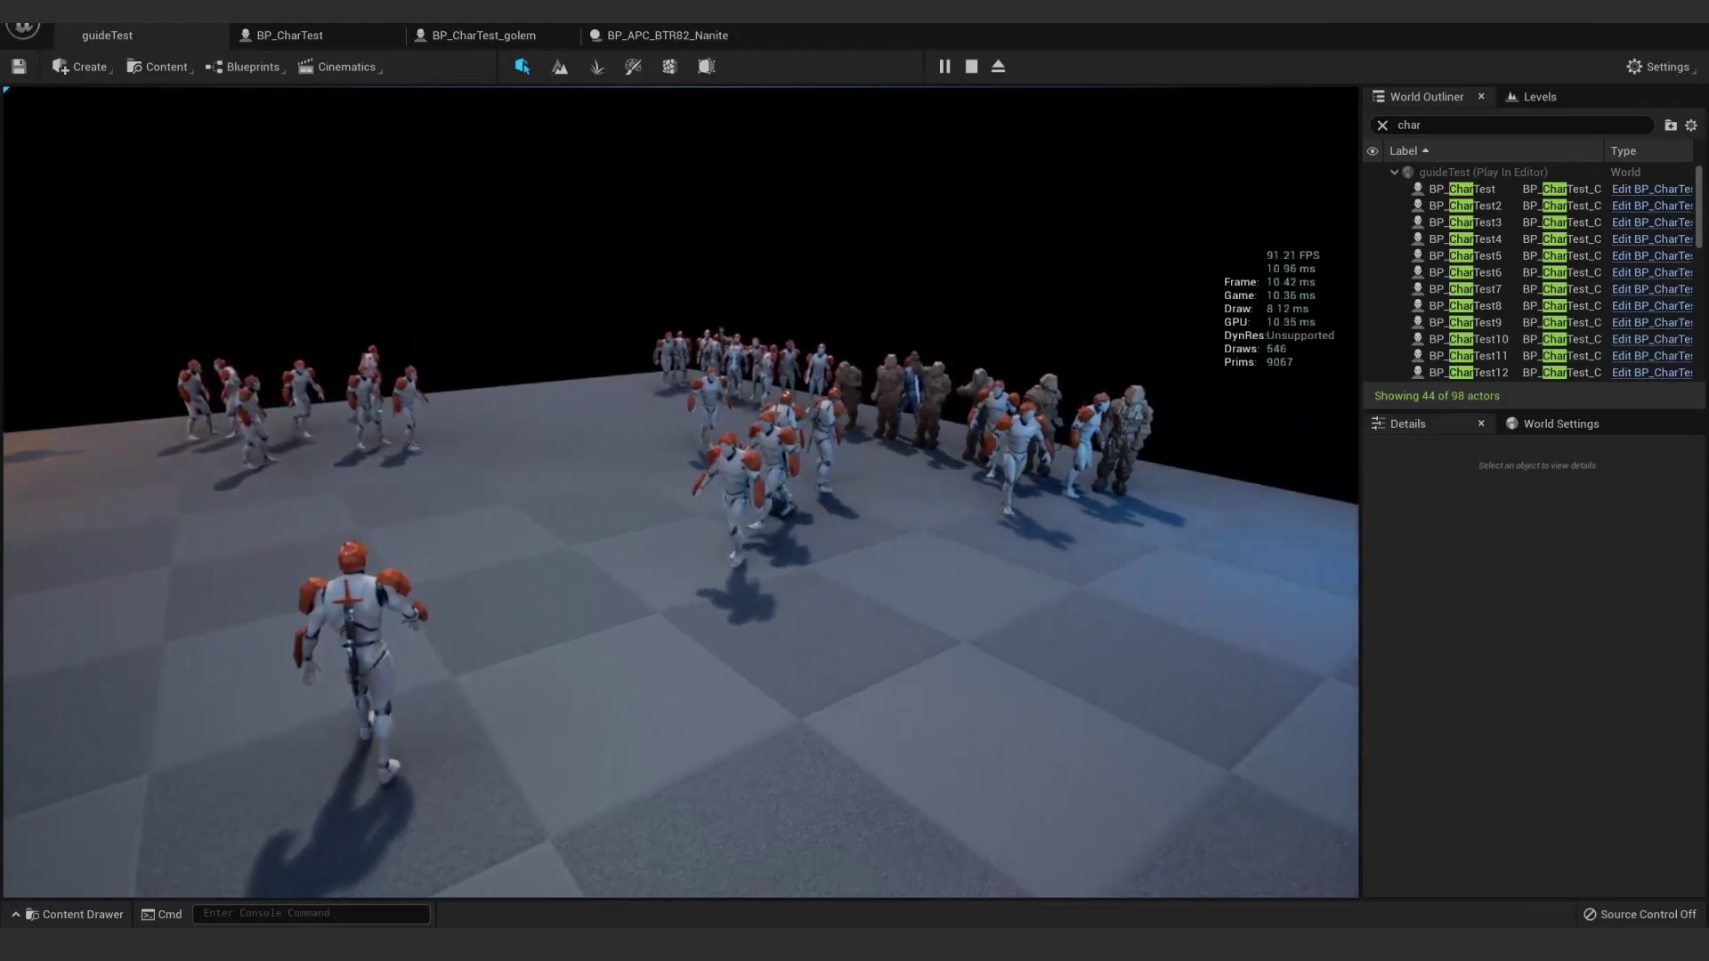
key(d)
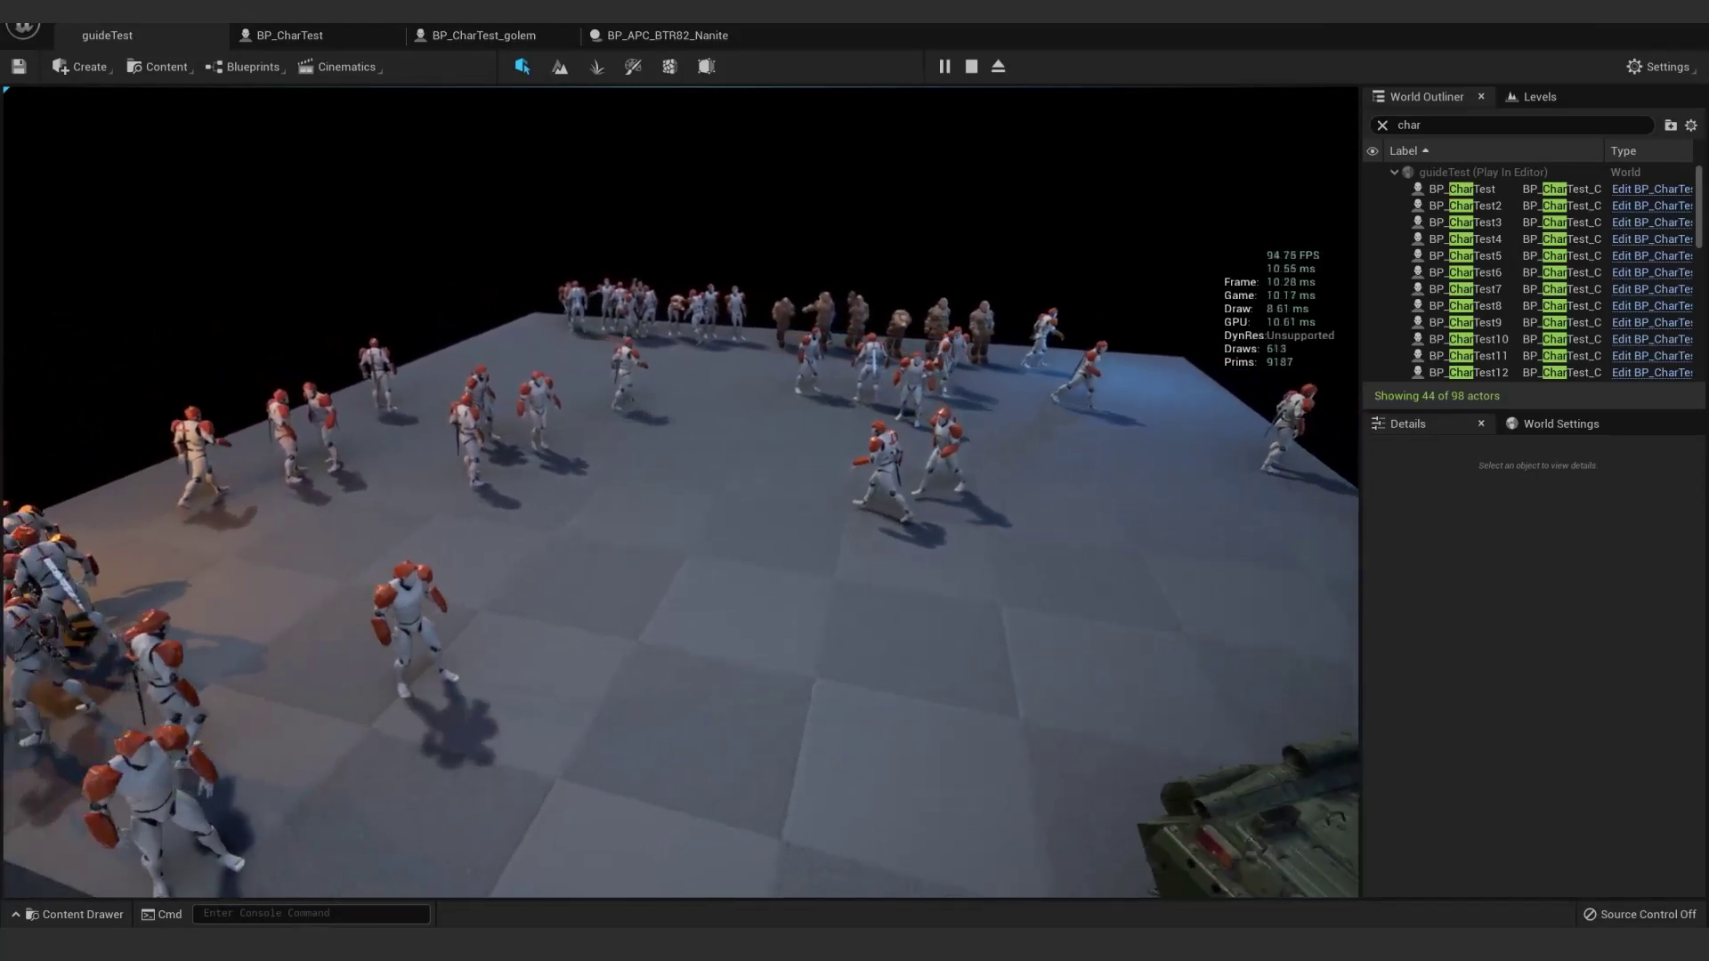
key(d)
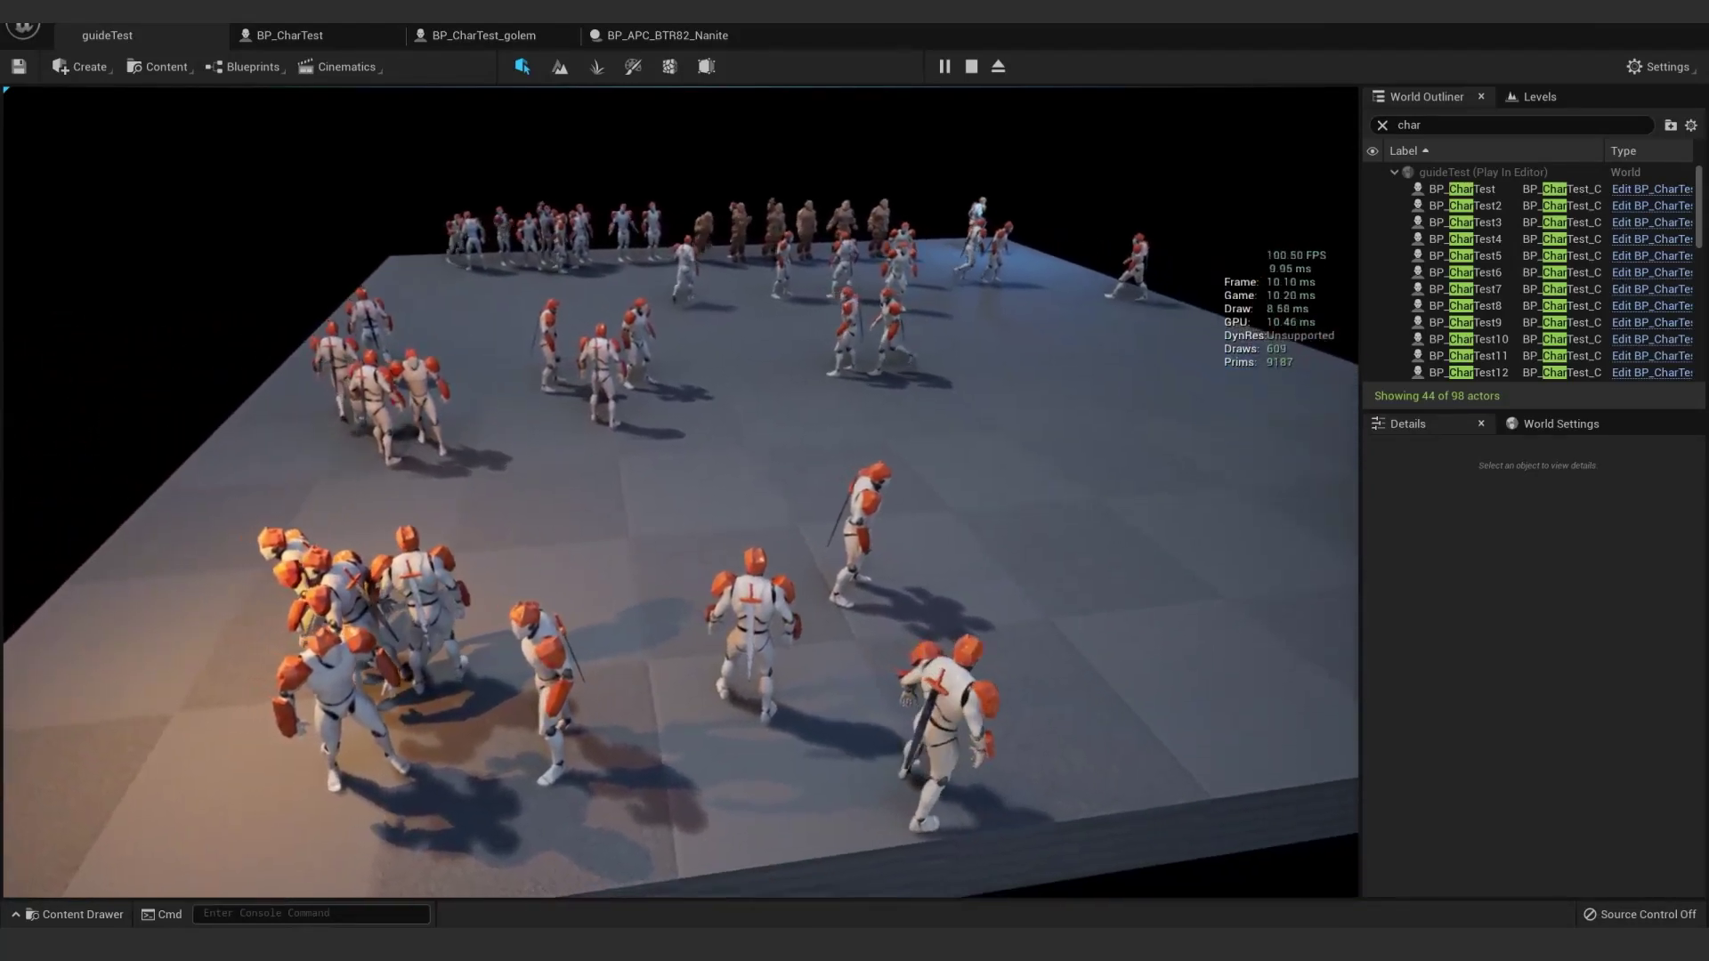
key(w)
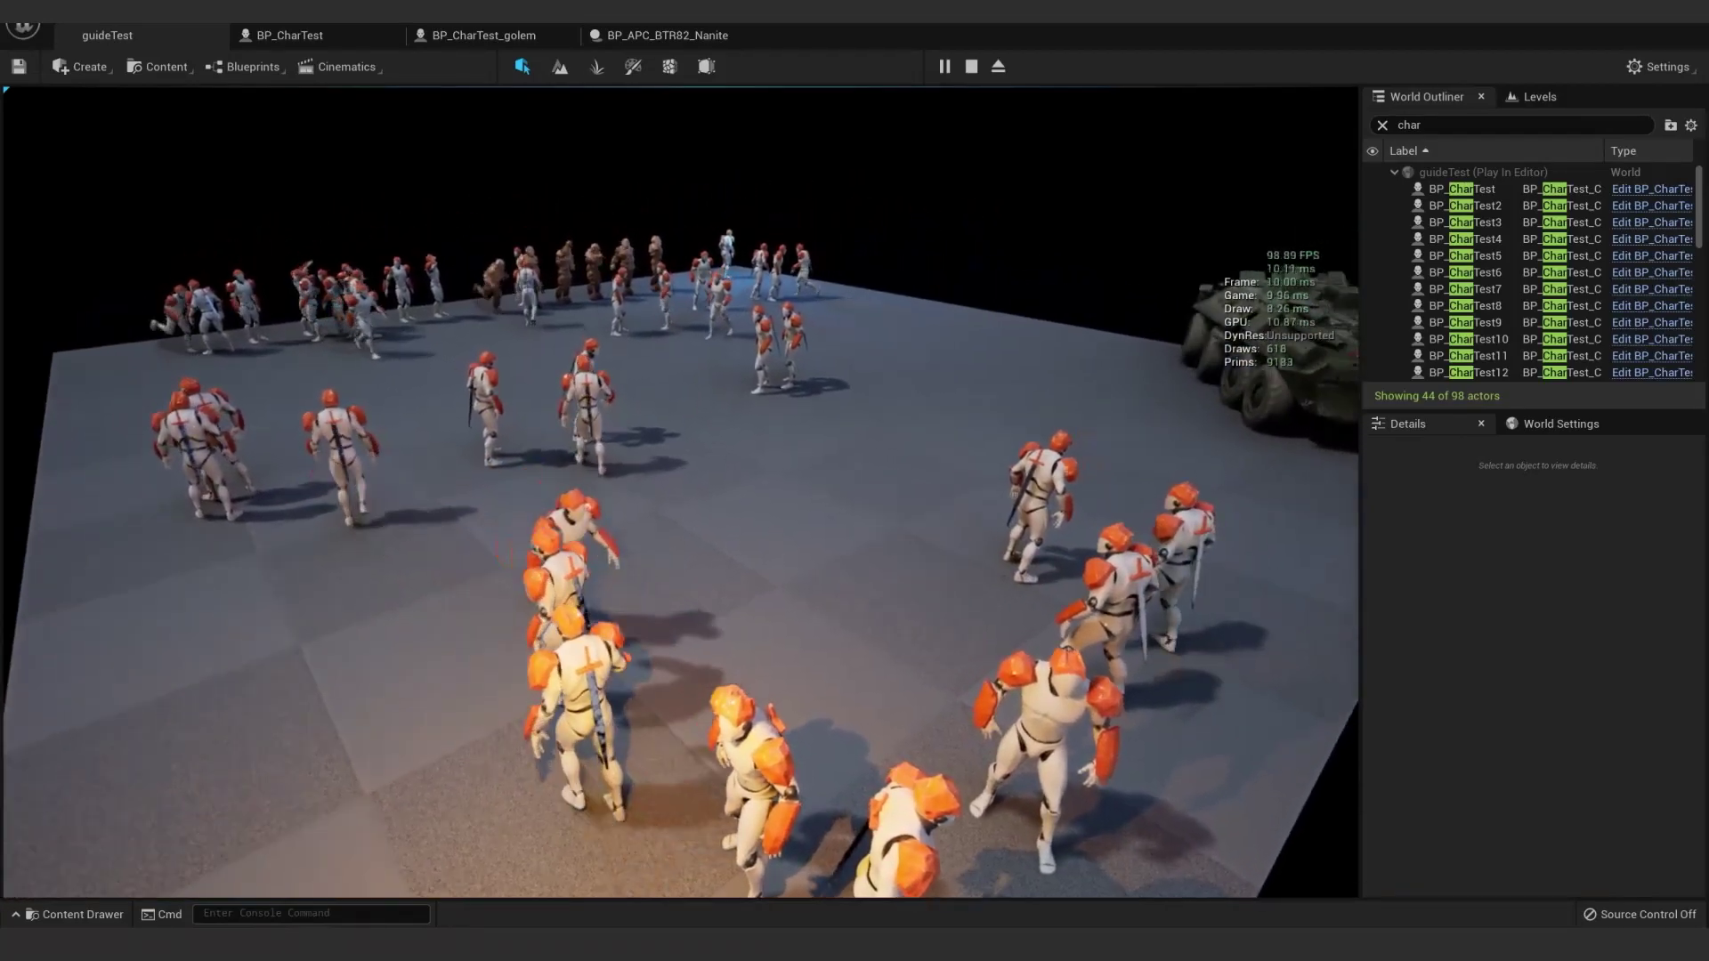
key(d)
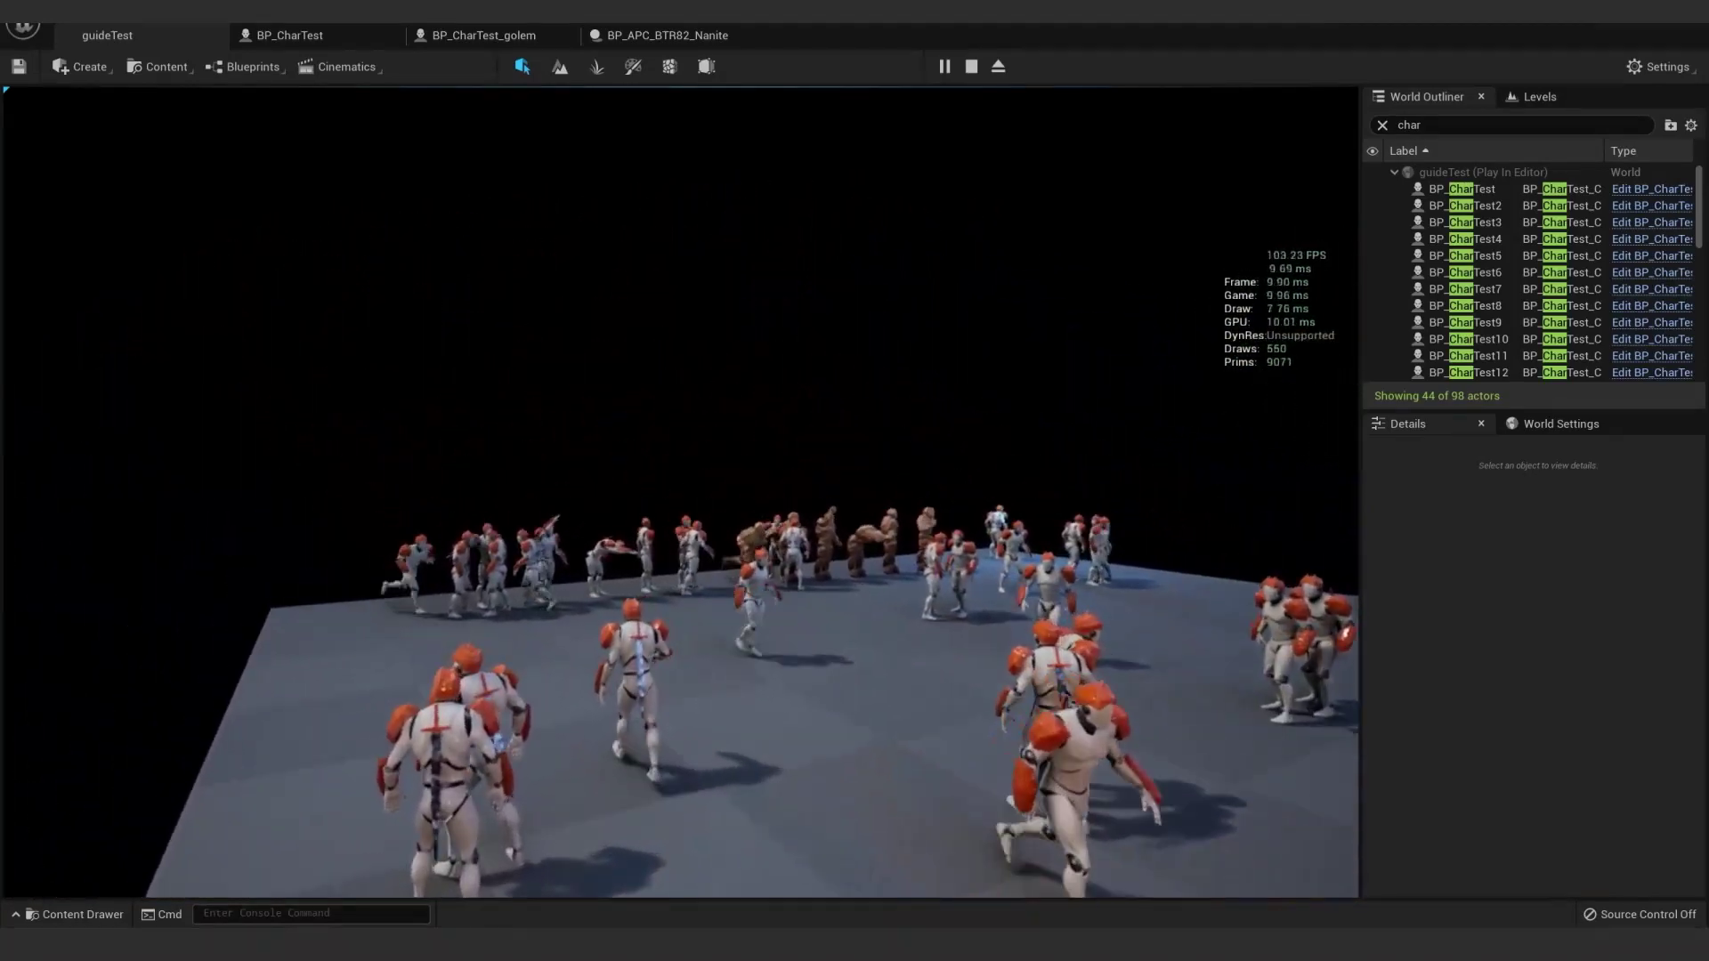
key(w)
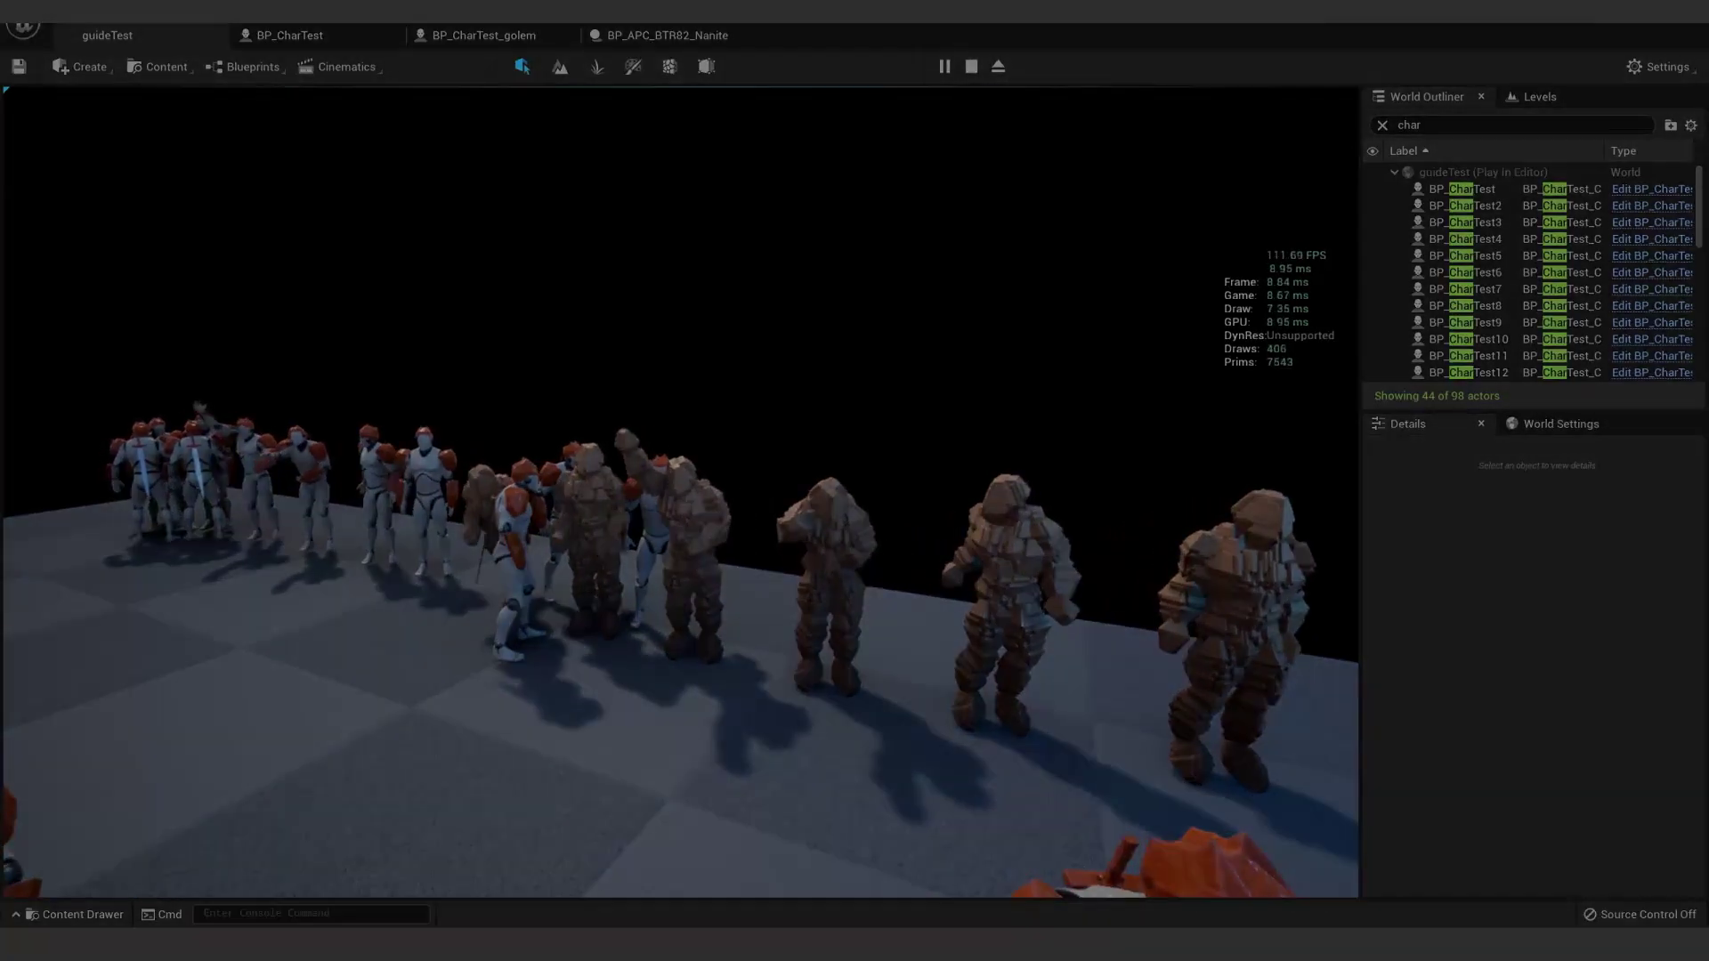
Stop play mode and switch the viewport to Nanite Visualization > Triangles
key(Escape)
click(157, 99)
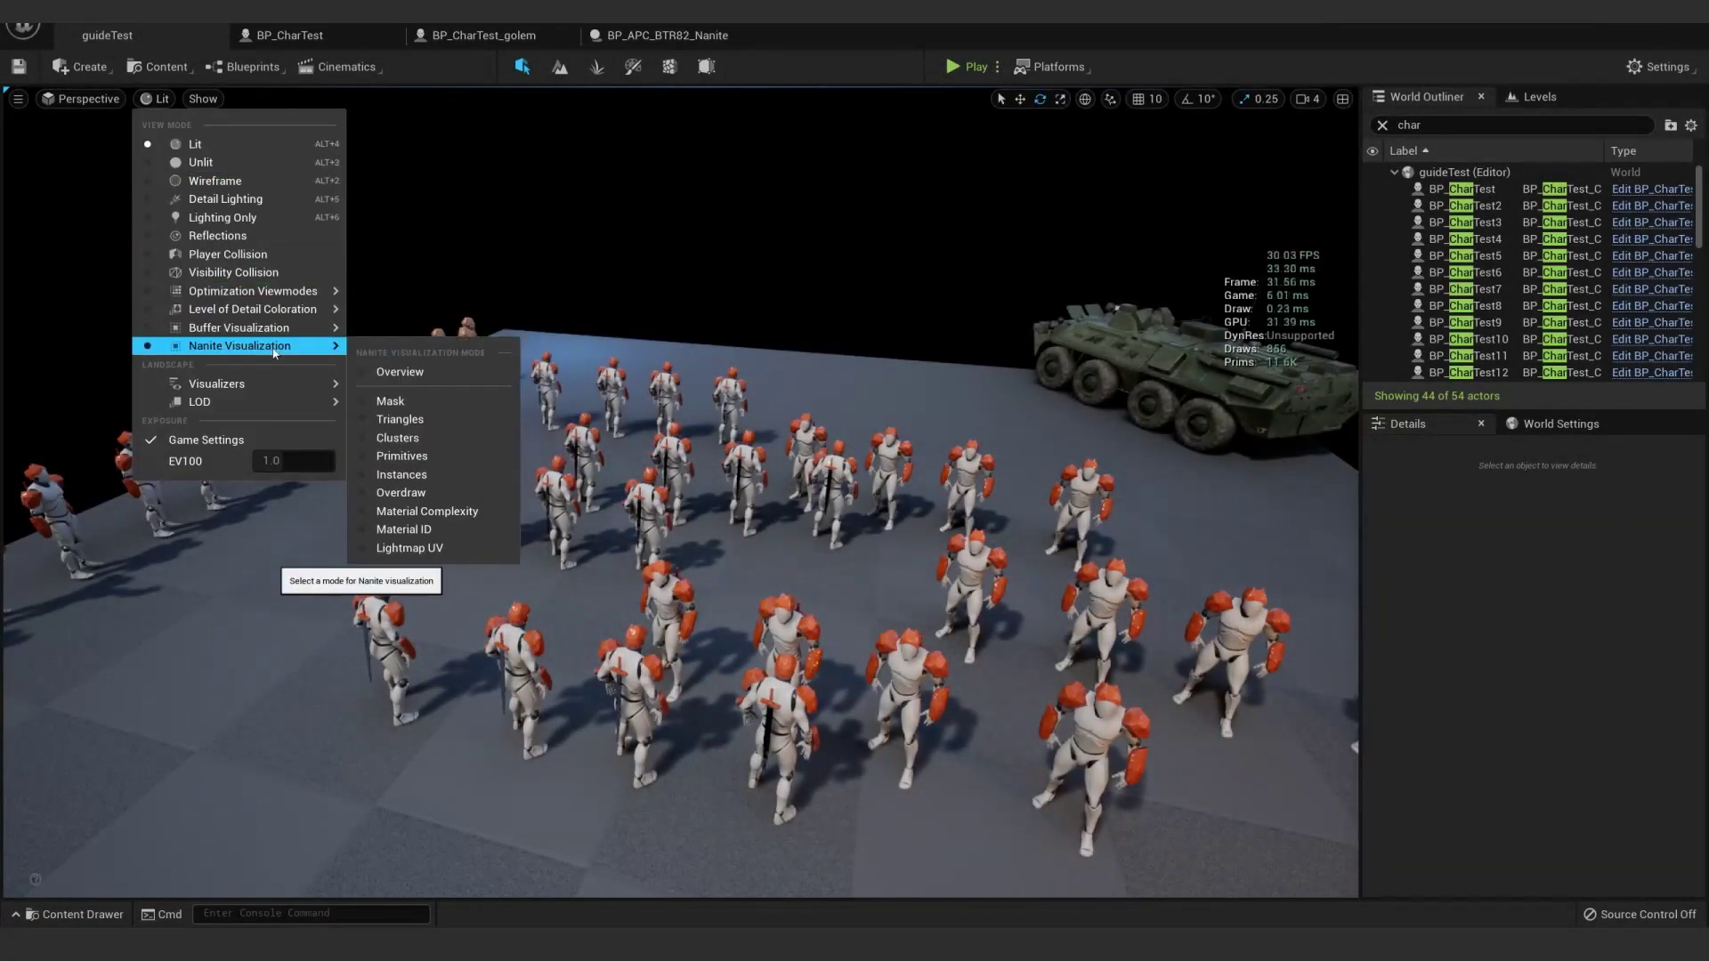
click(399, 423)
Fly through the crowd and orbit the armoured vehicle to inspect its triangle density
right_drag(399, 424, 436, 395)
key(w)
key(s)
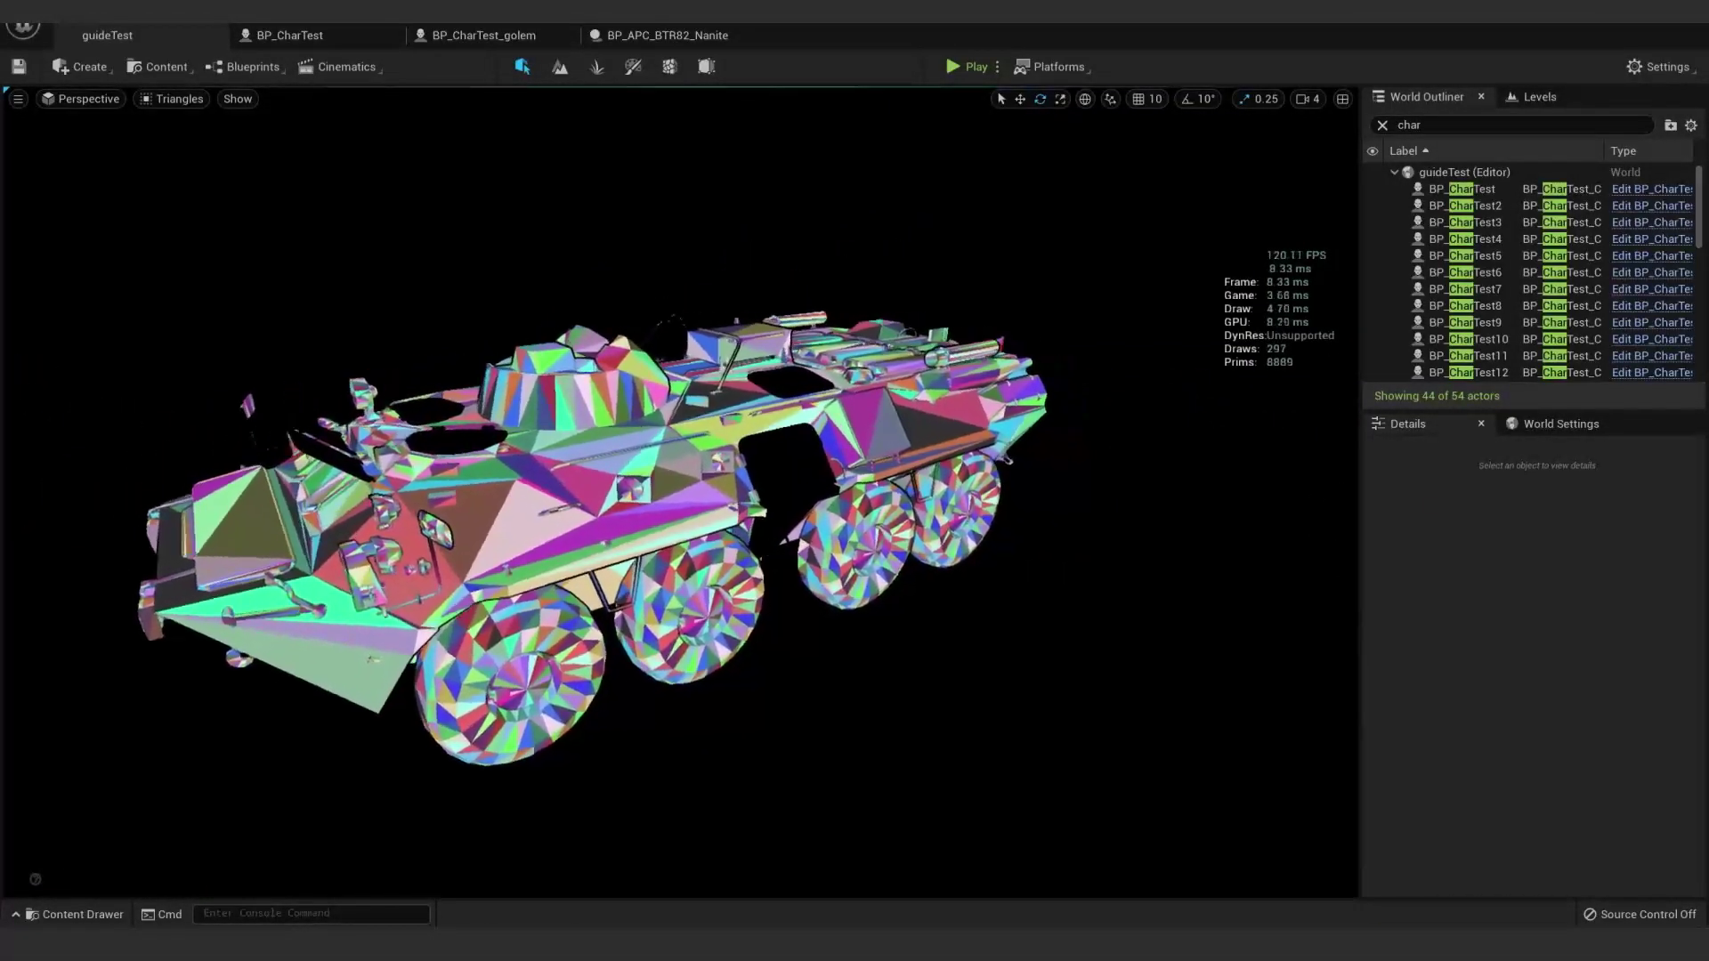
right_drag(436, 395, 436, 390)
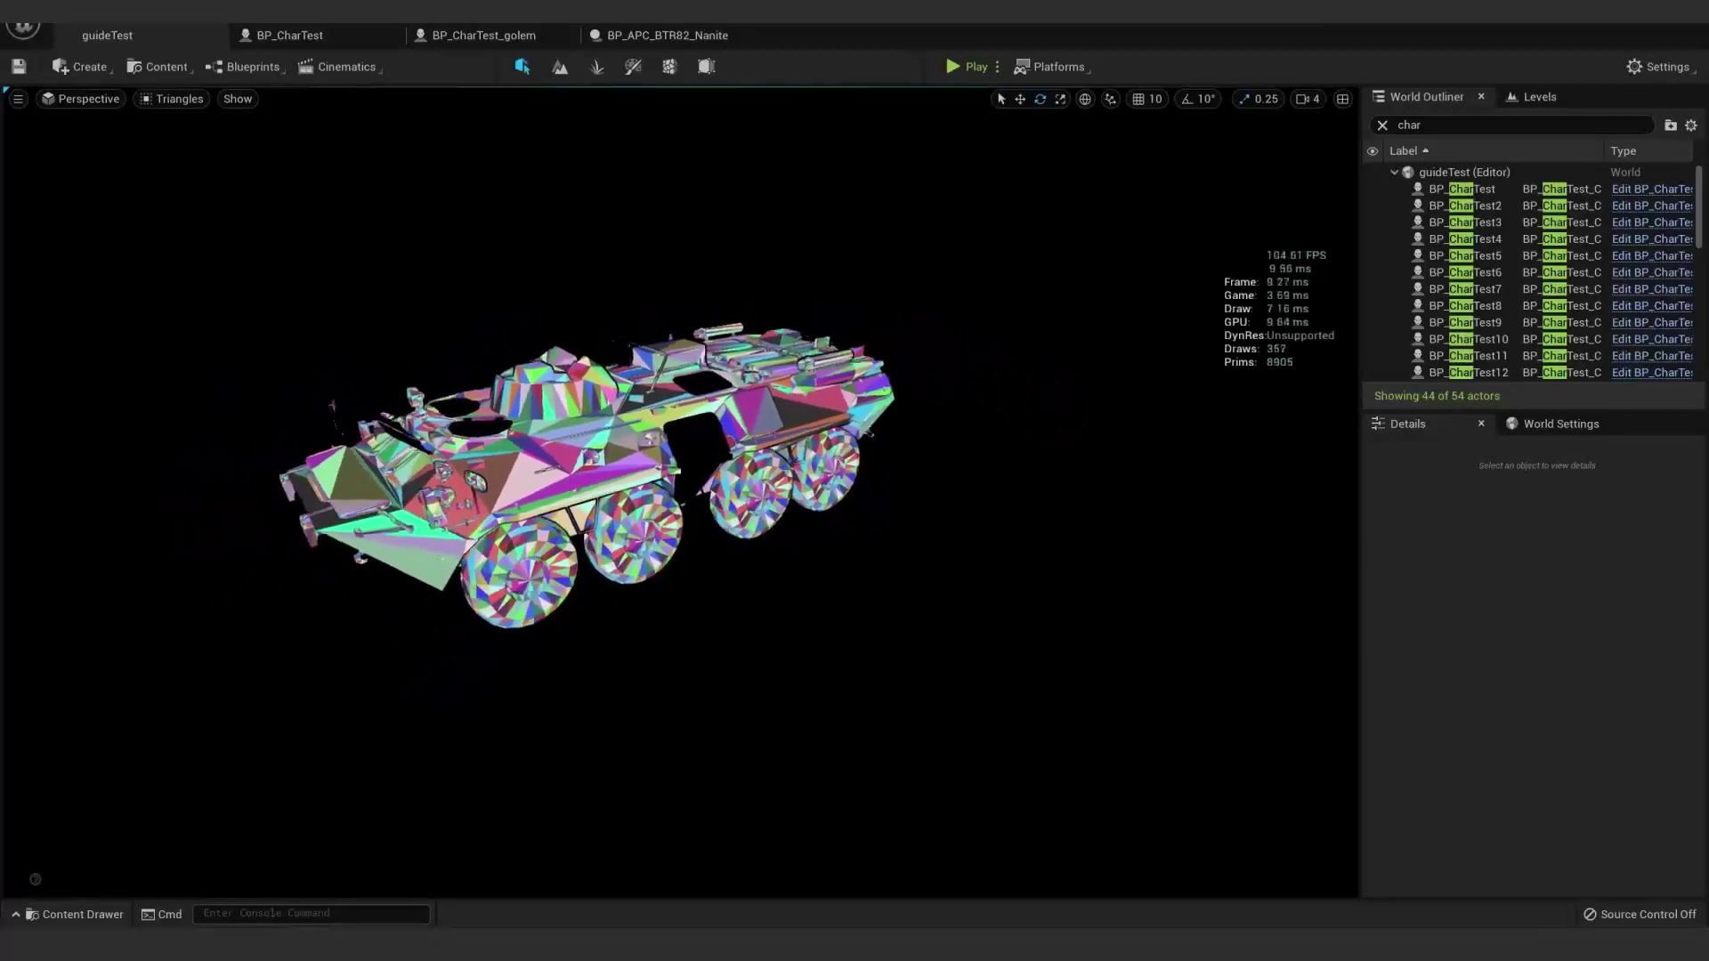
click(176, 99)
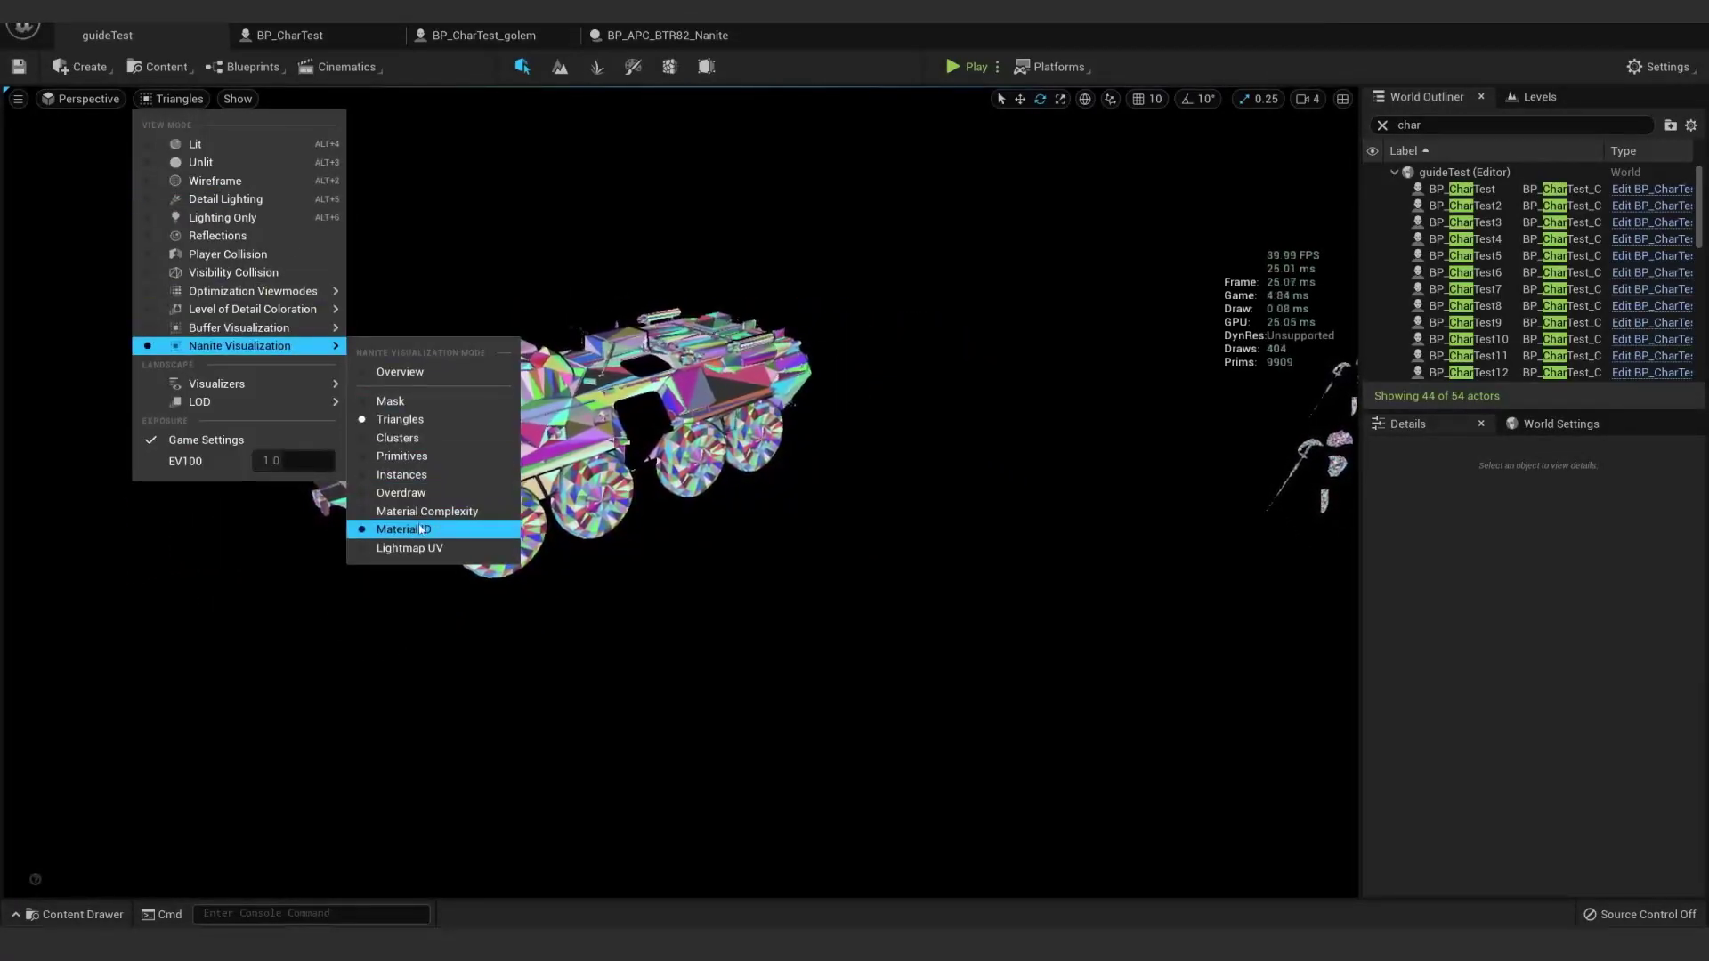
View the character groups in Nanite Material ID mode, then return to Lit with Alt+4
click(422, 529)
right_drag(422, 528, 578, 535)
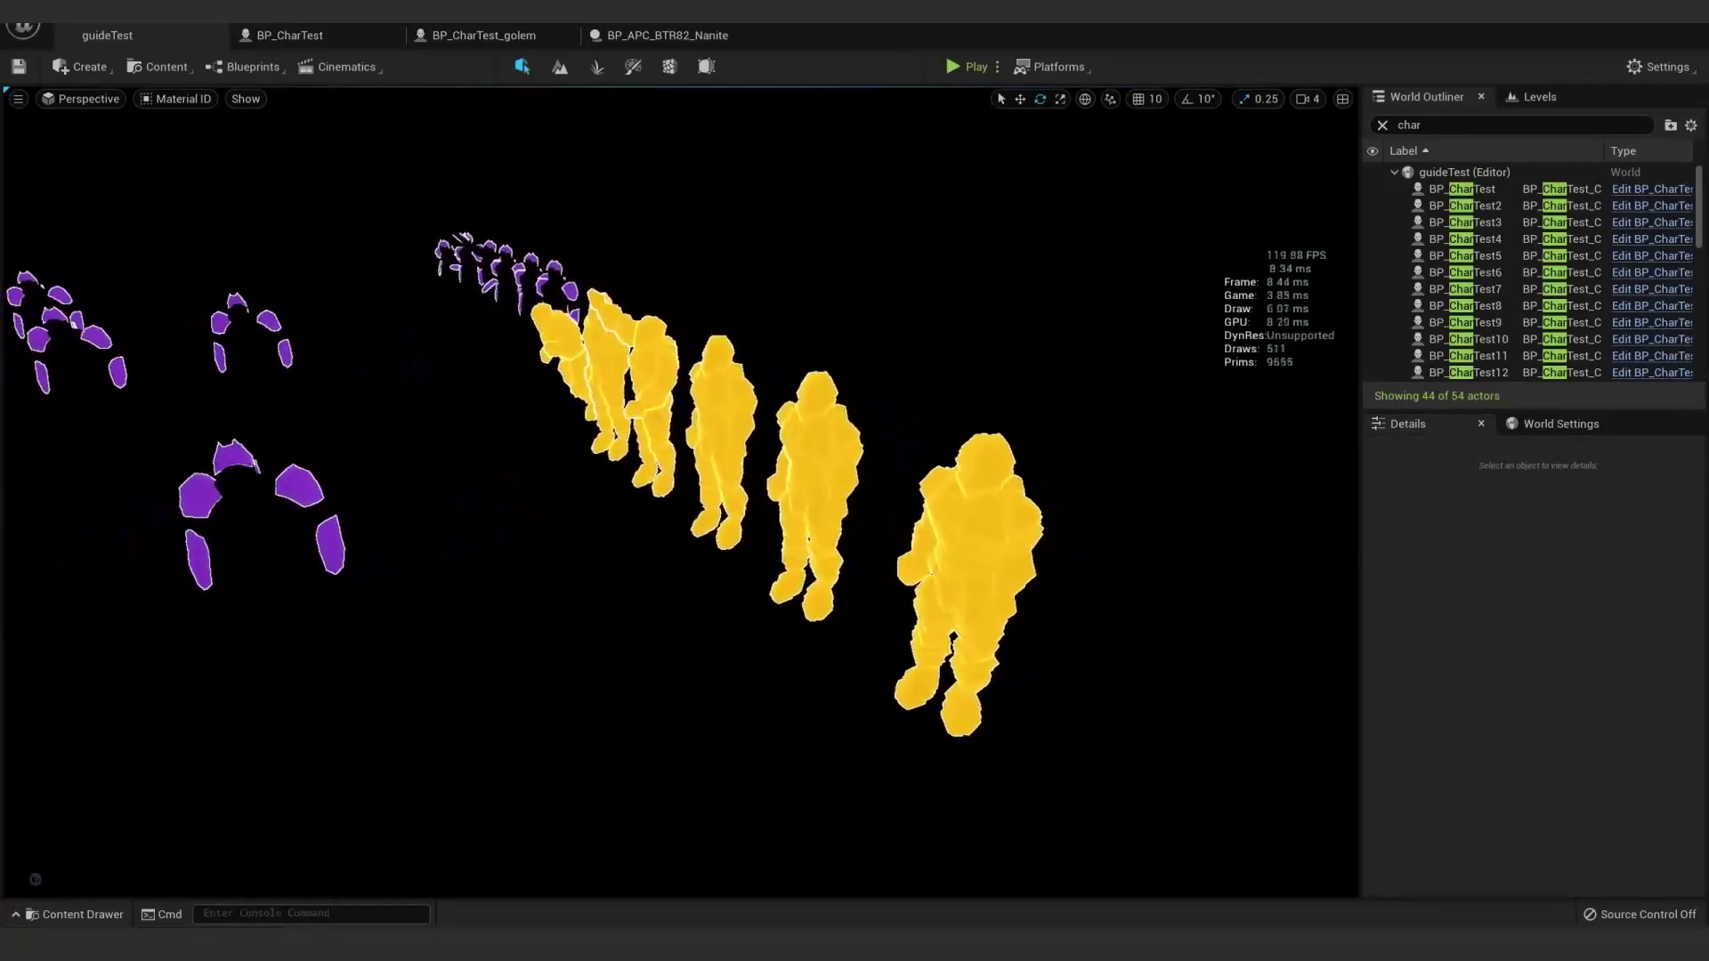
mouse_move(579, 535)
right_down()
mouse_move(503, 535)
mouse_move(686, 463)
mouse_move(664, 464)
right_up()
key(alt+4)
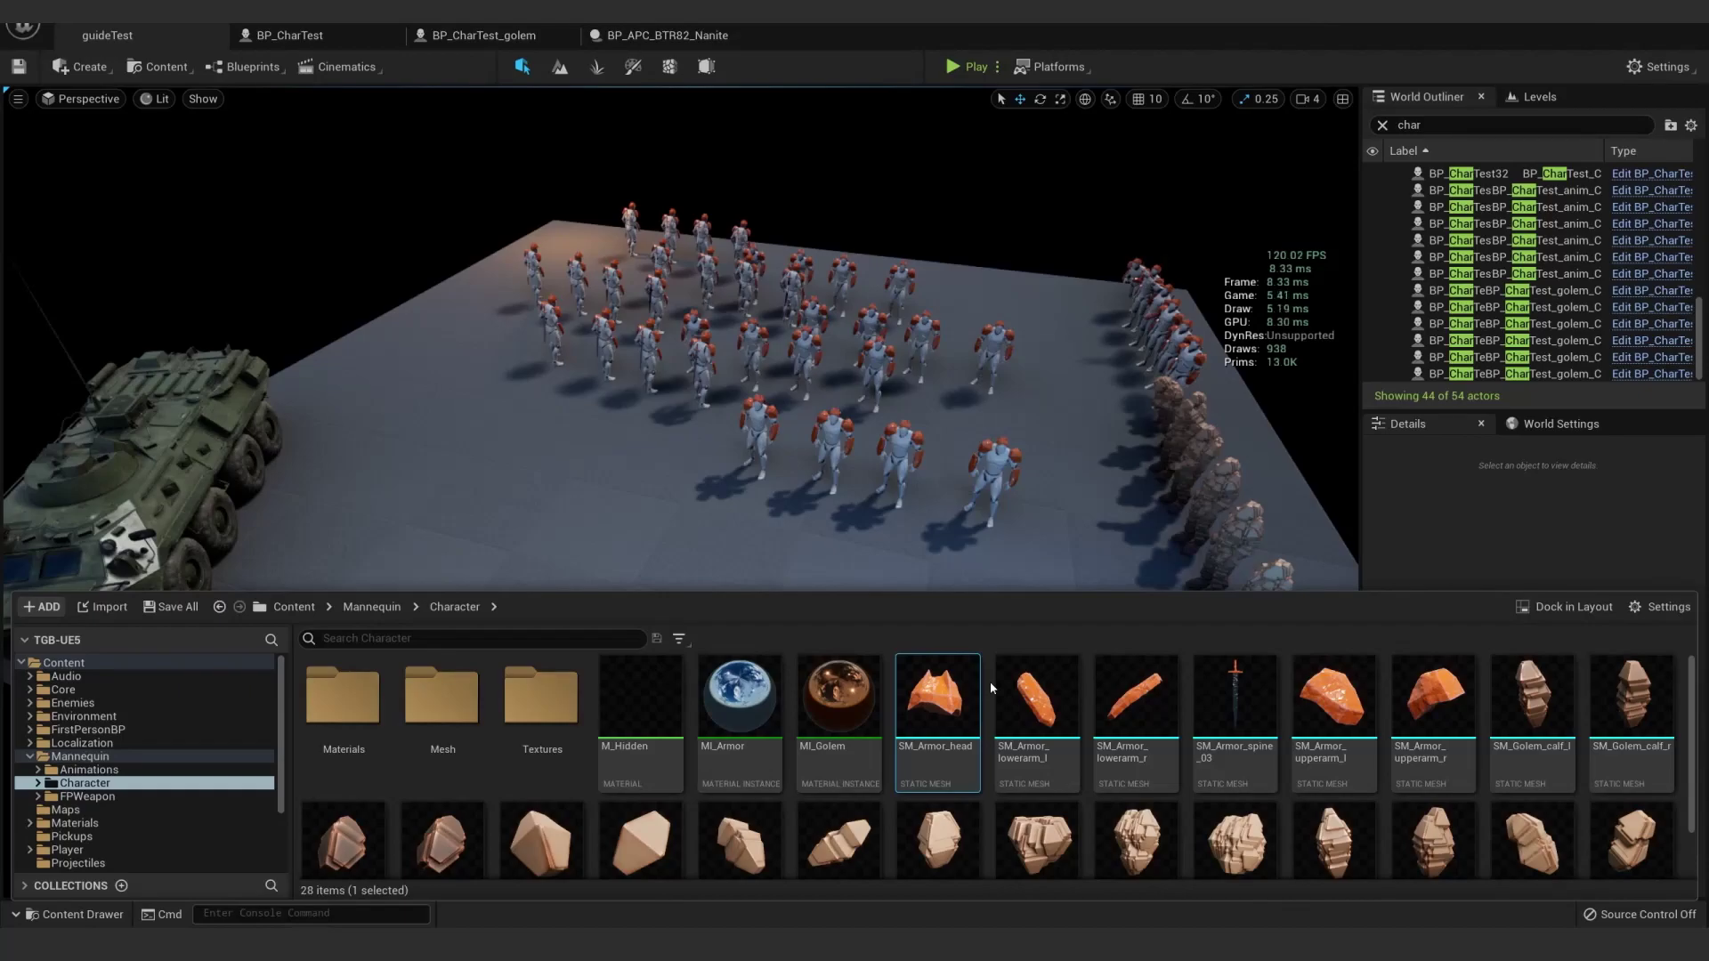
Select the full range of SM_Armor and SM_Golem meshes and enable Nanite on them
mouse_move(930, 843)
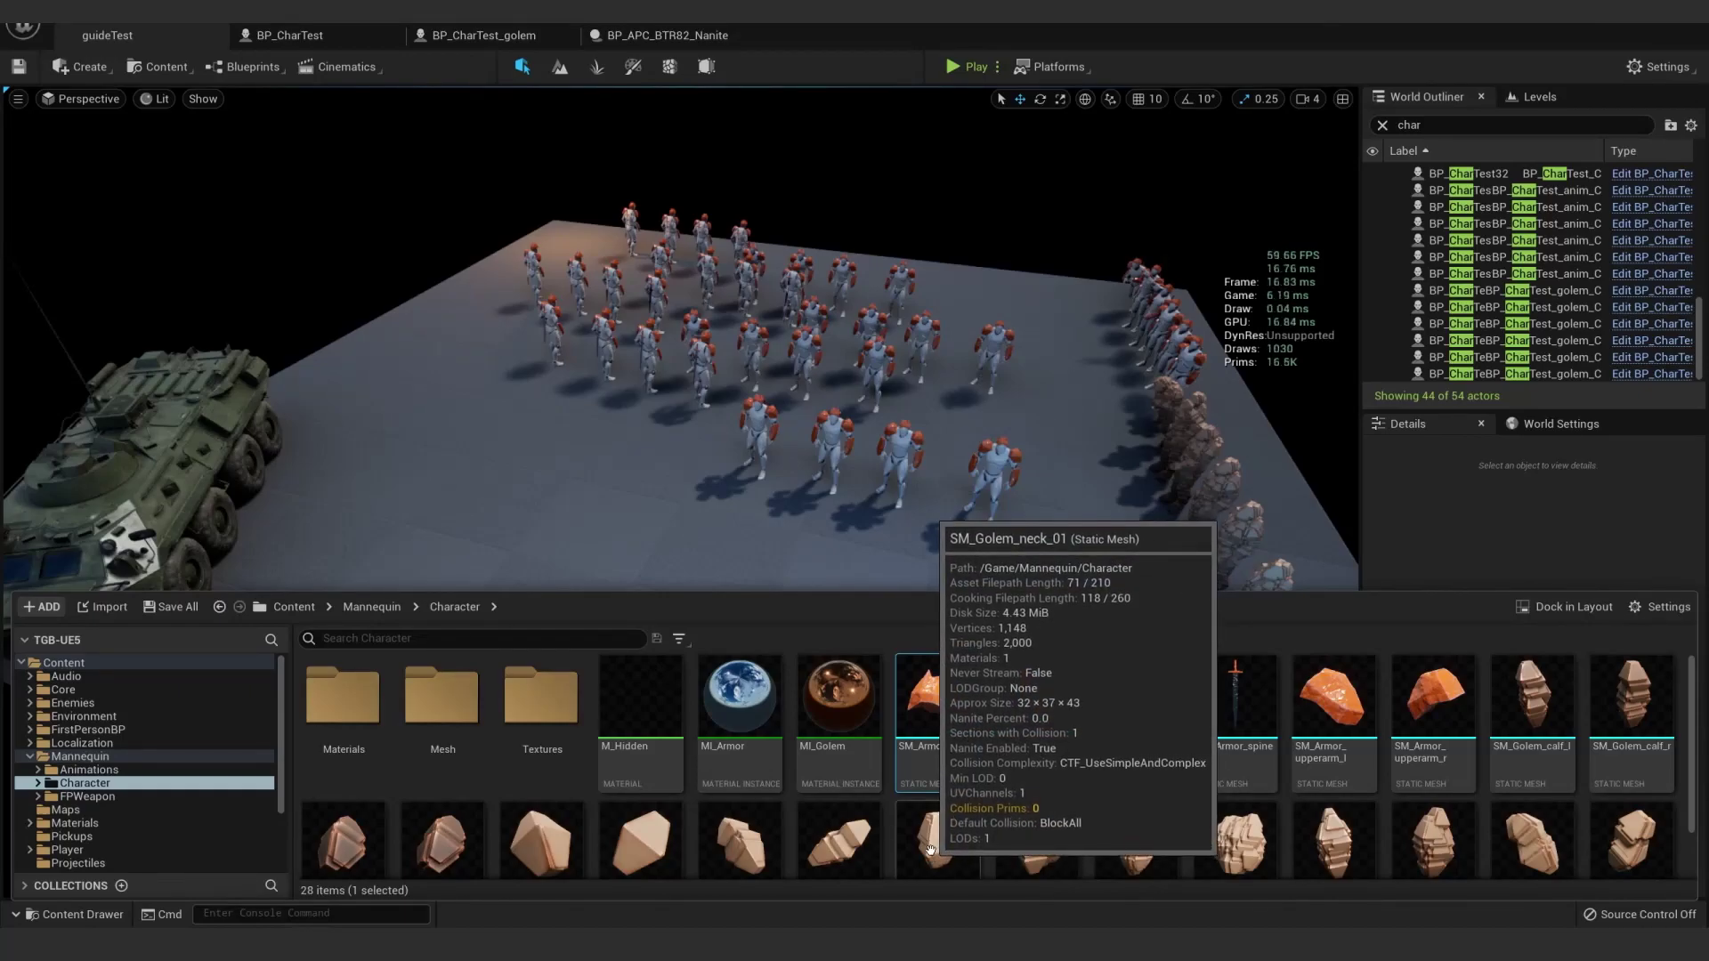
right_click(933, 708)
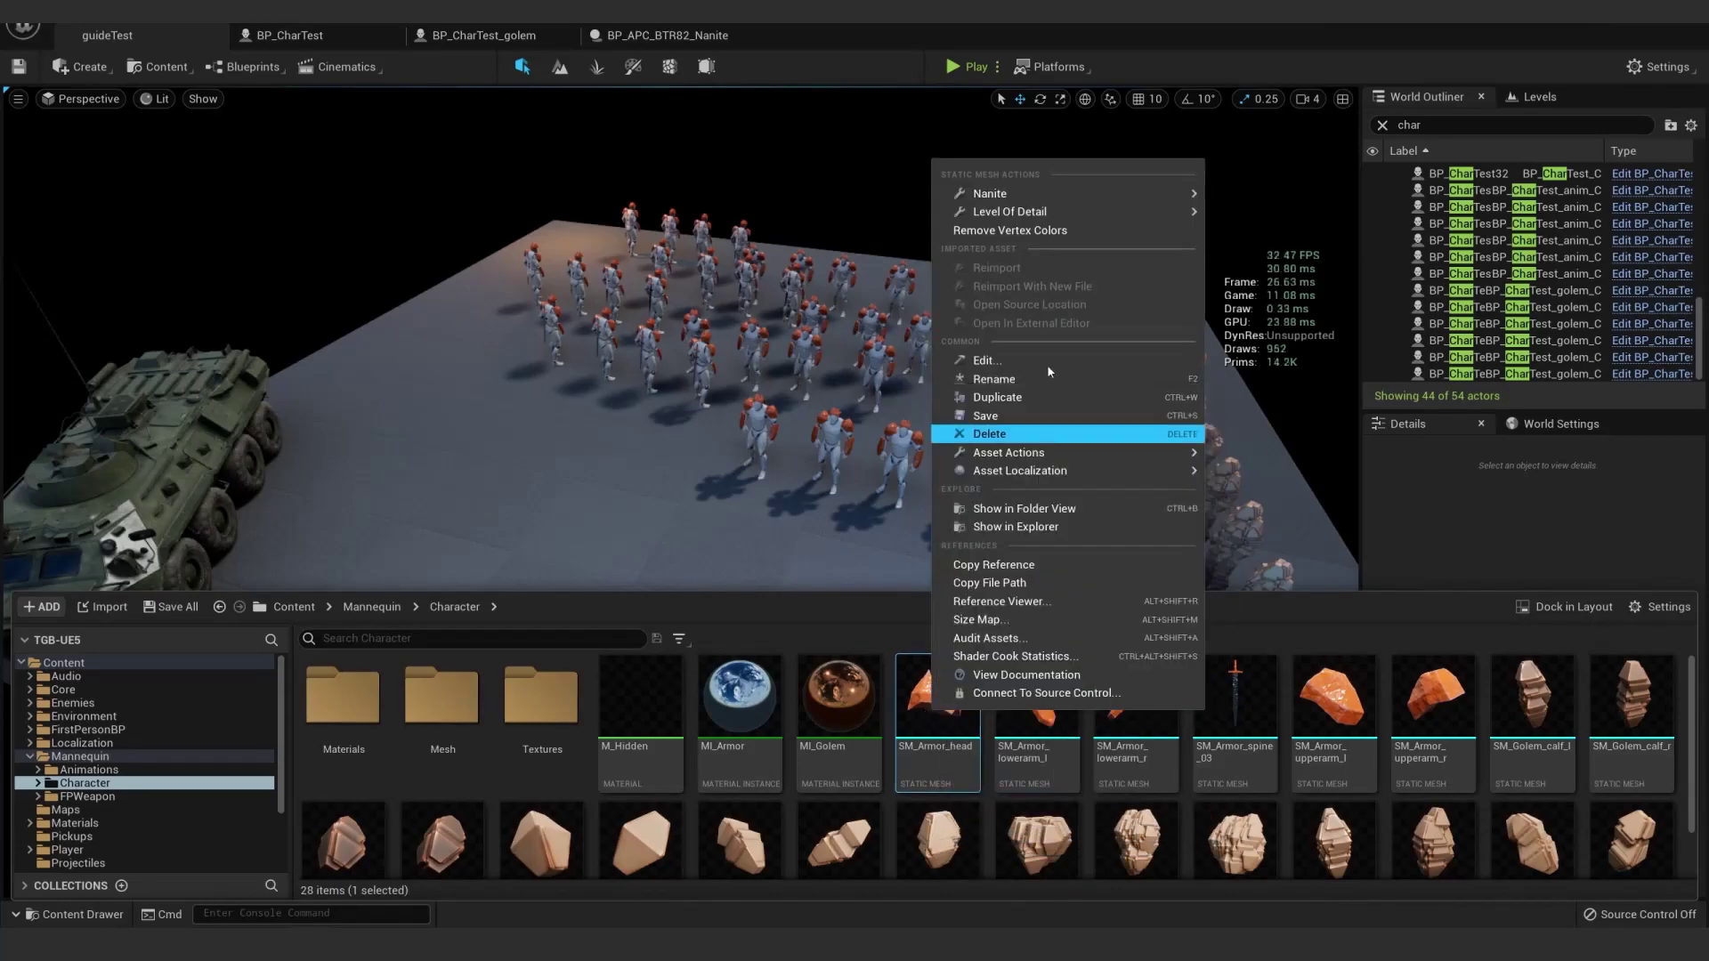
mouse_move(1070, 192)
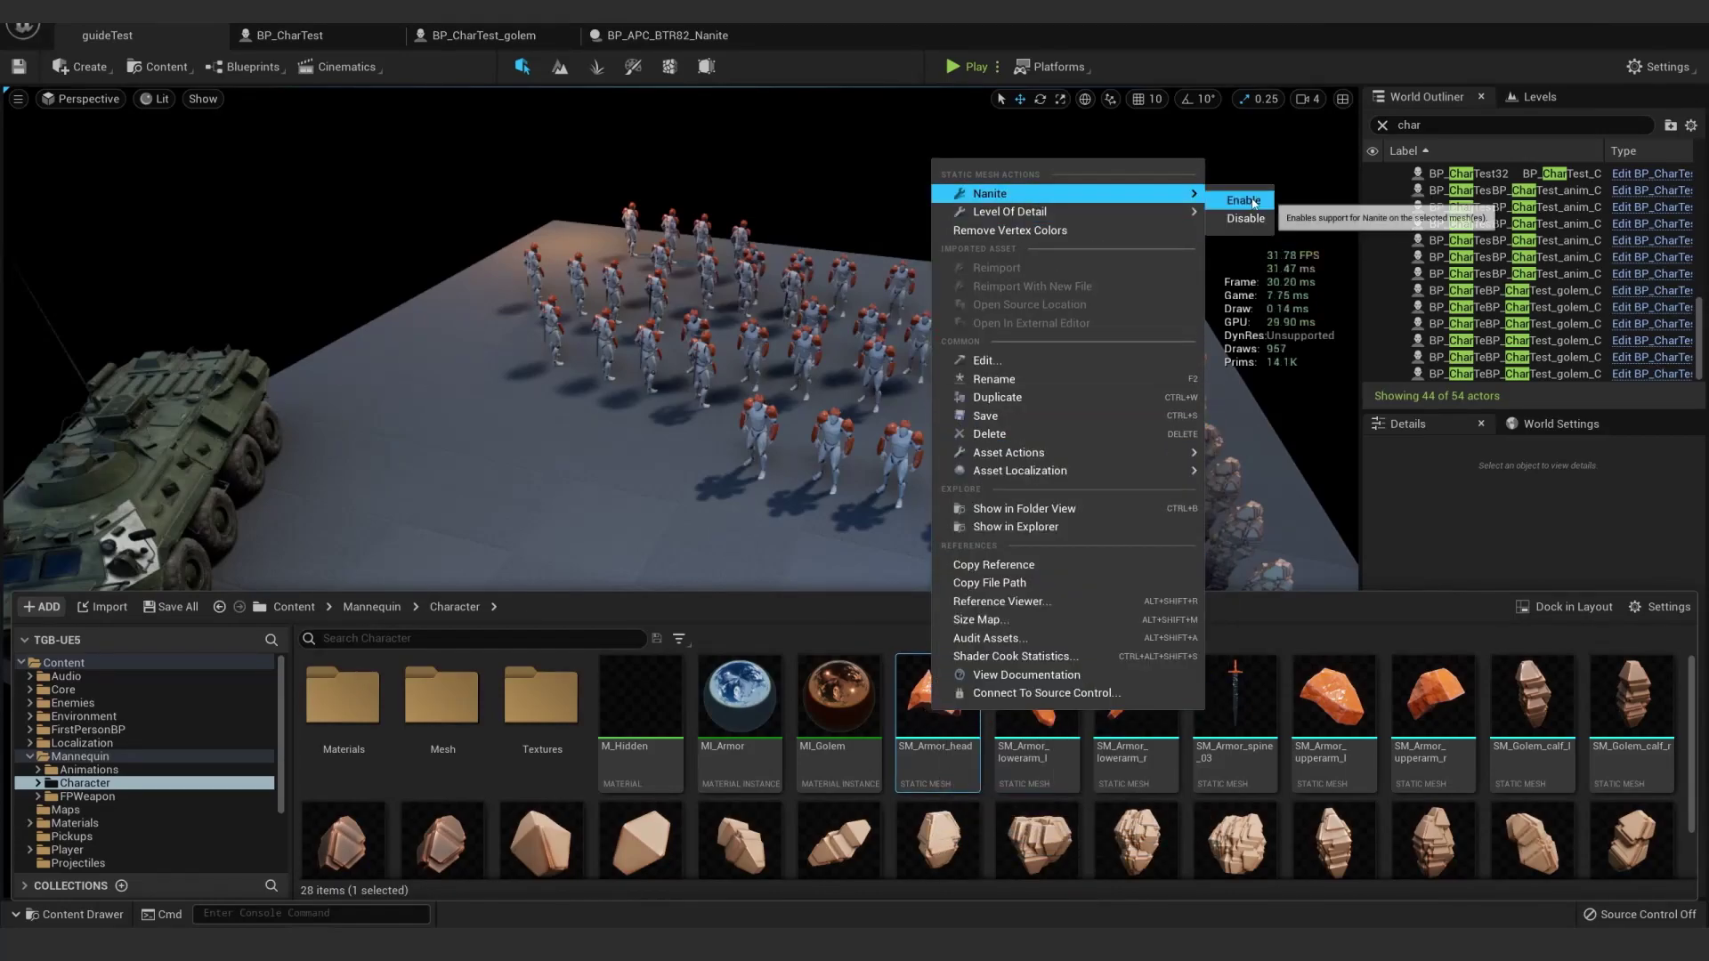
shift+click(952, 848)
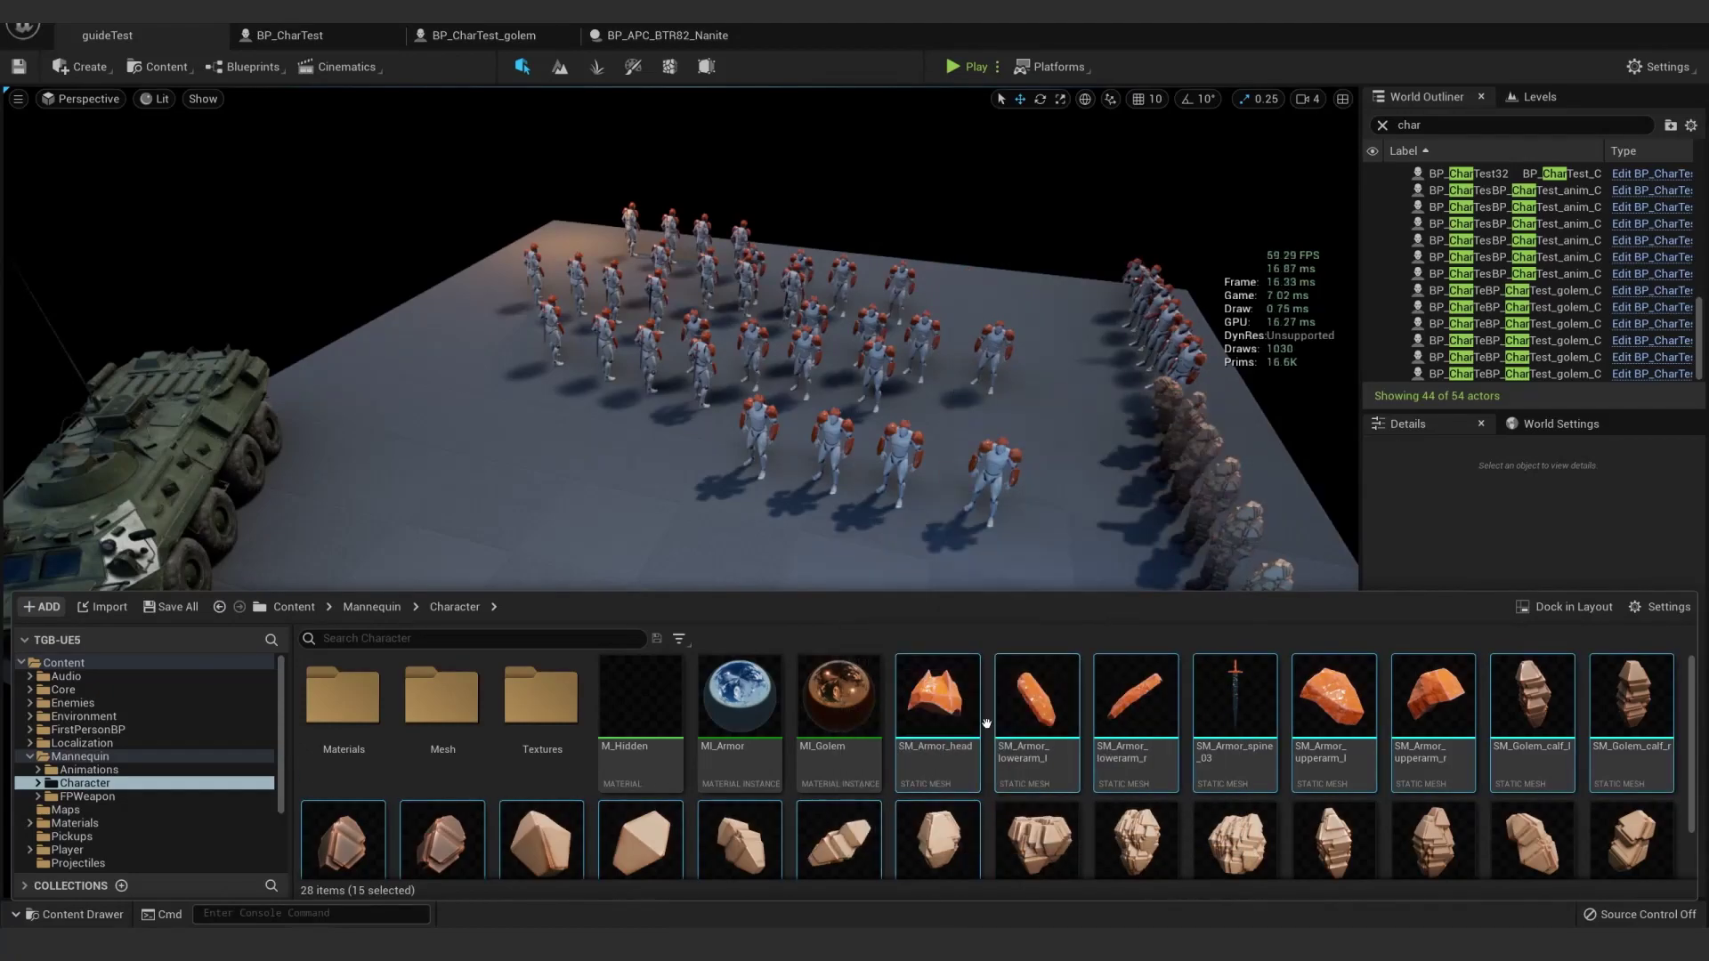
right_click(964, 697)
mouse_move(1139, 201)
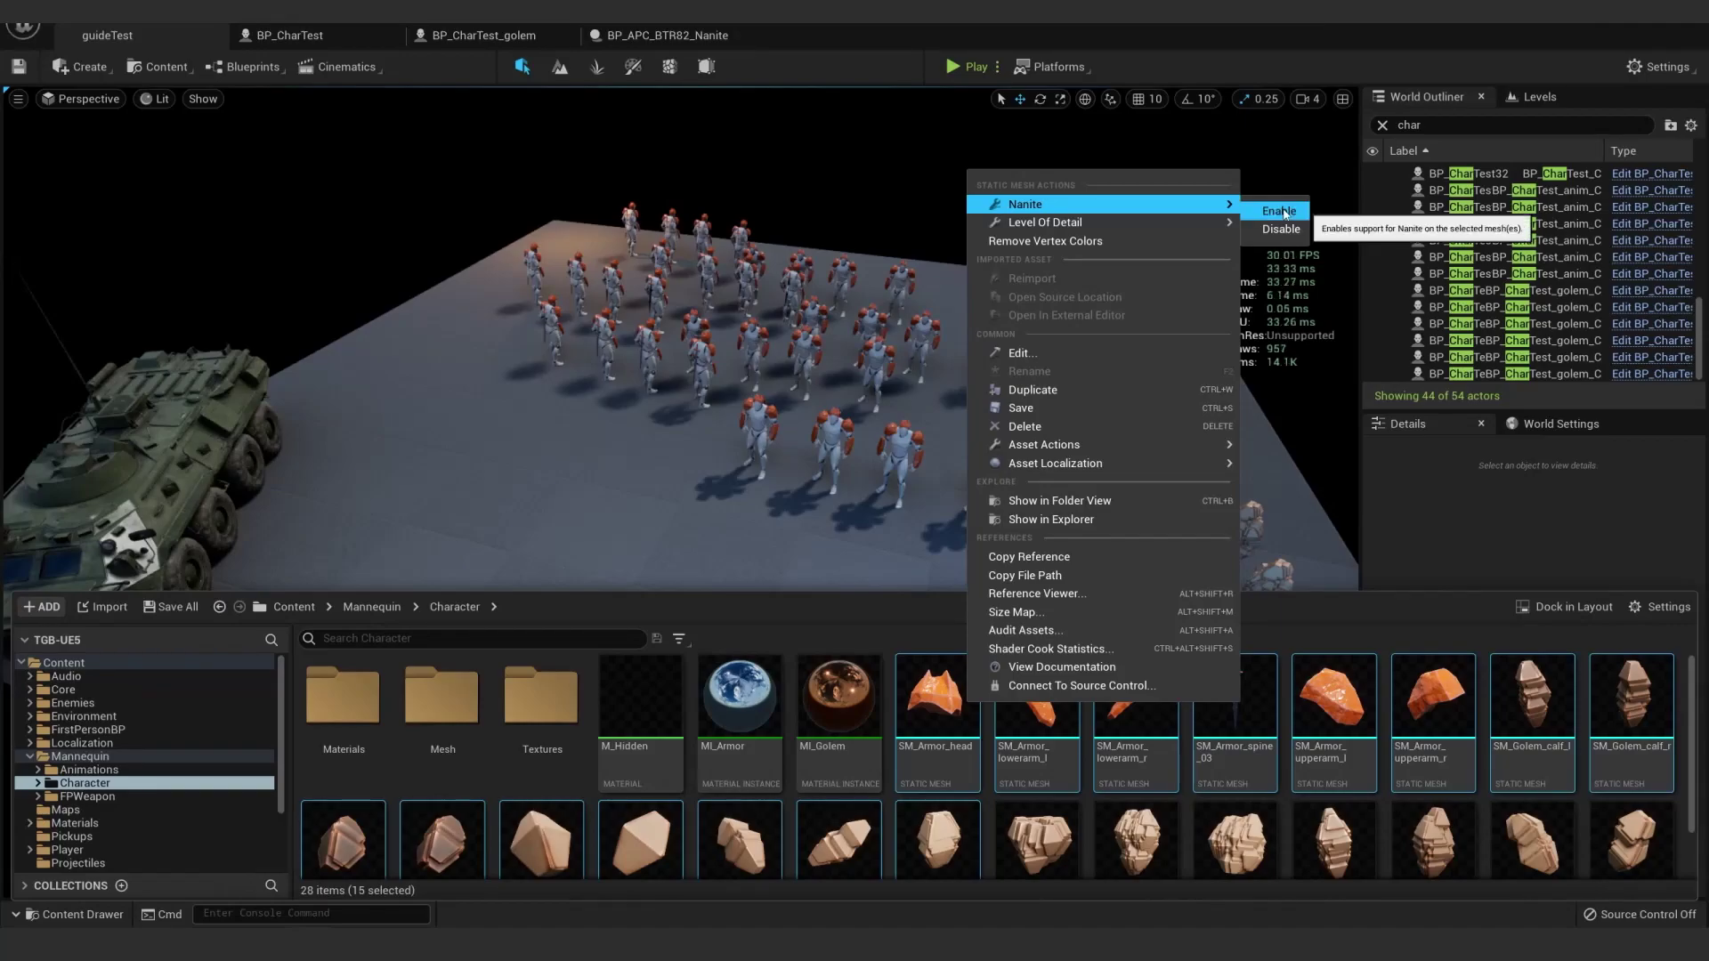
click(884, 646)
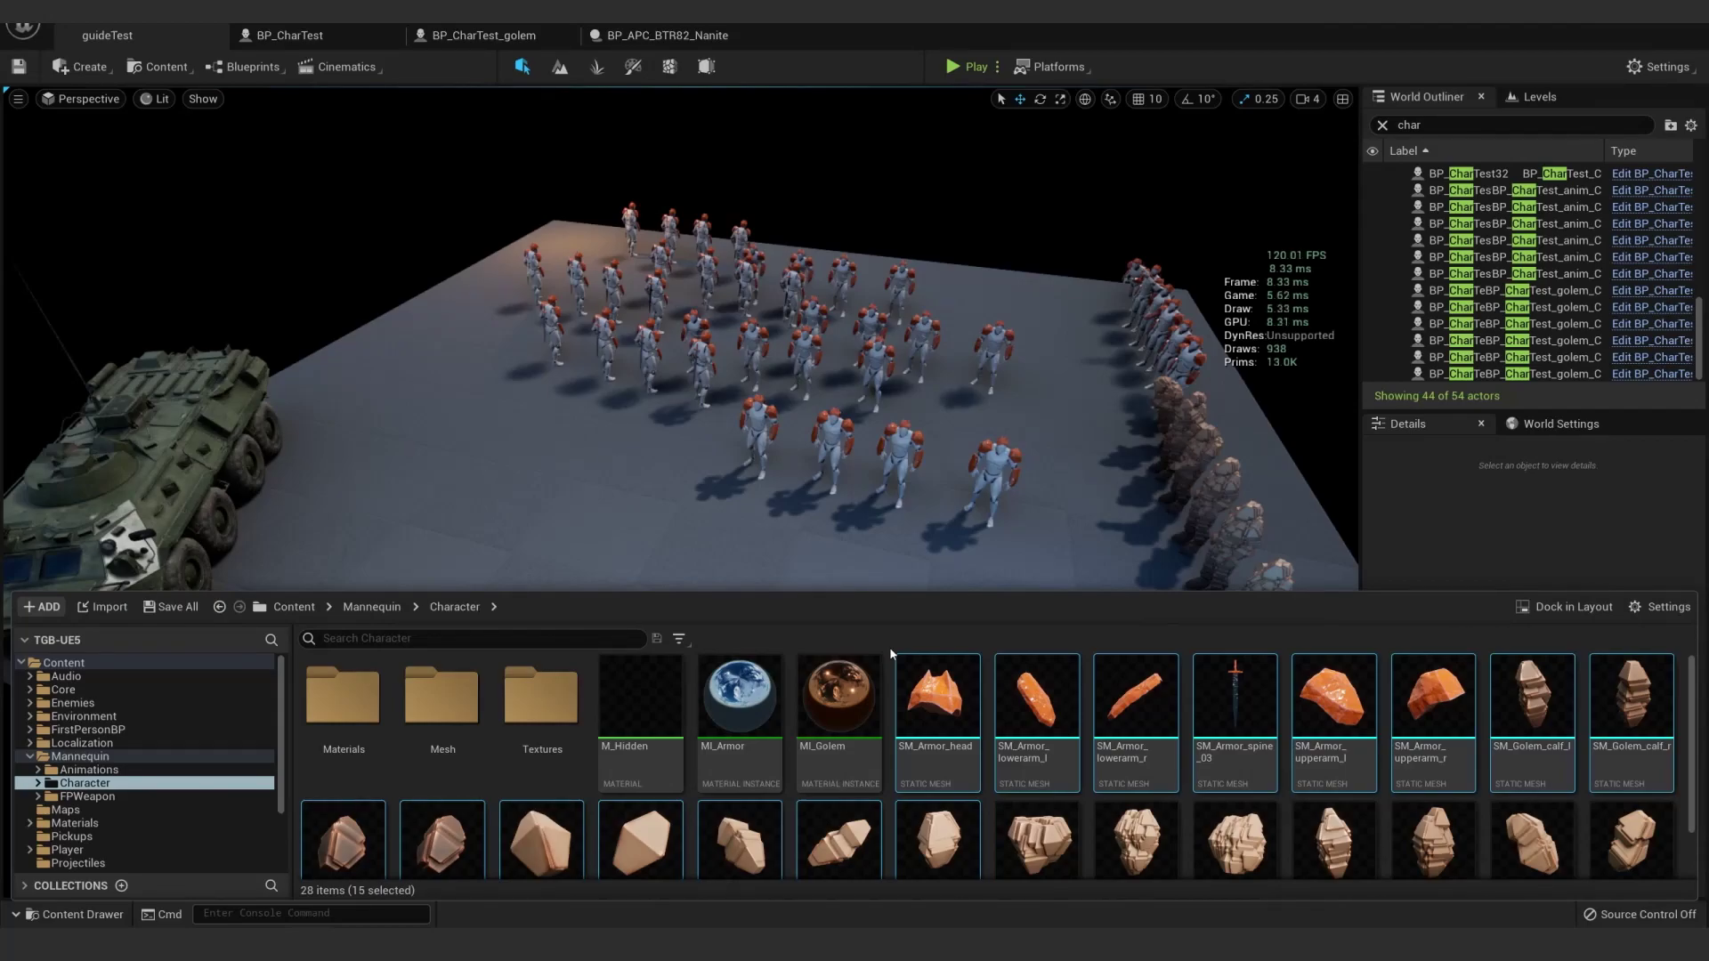
Close the Content Drawer to reveal the BP_CharTest Blueprint editor
click(889, 649)
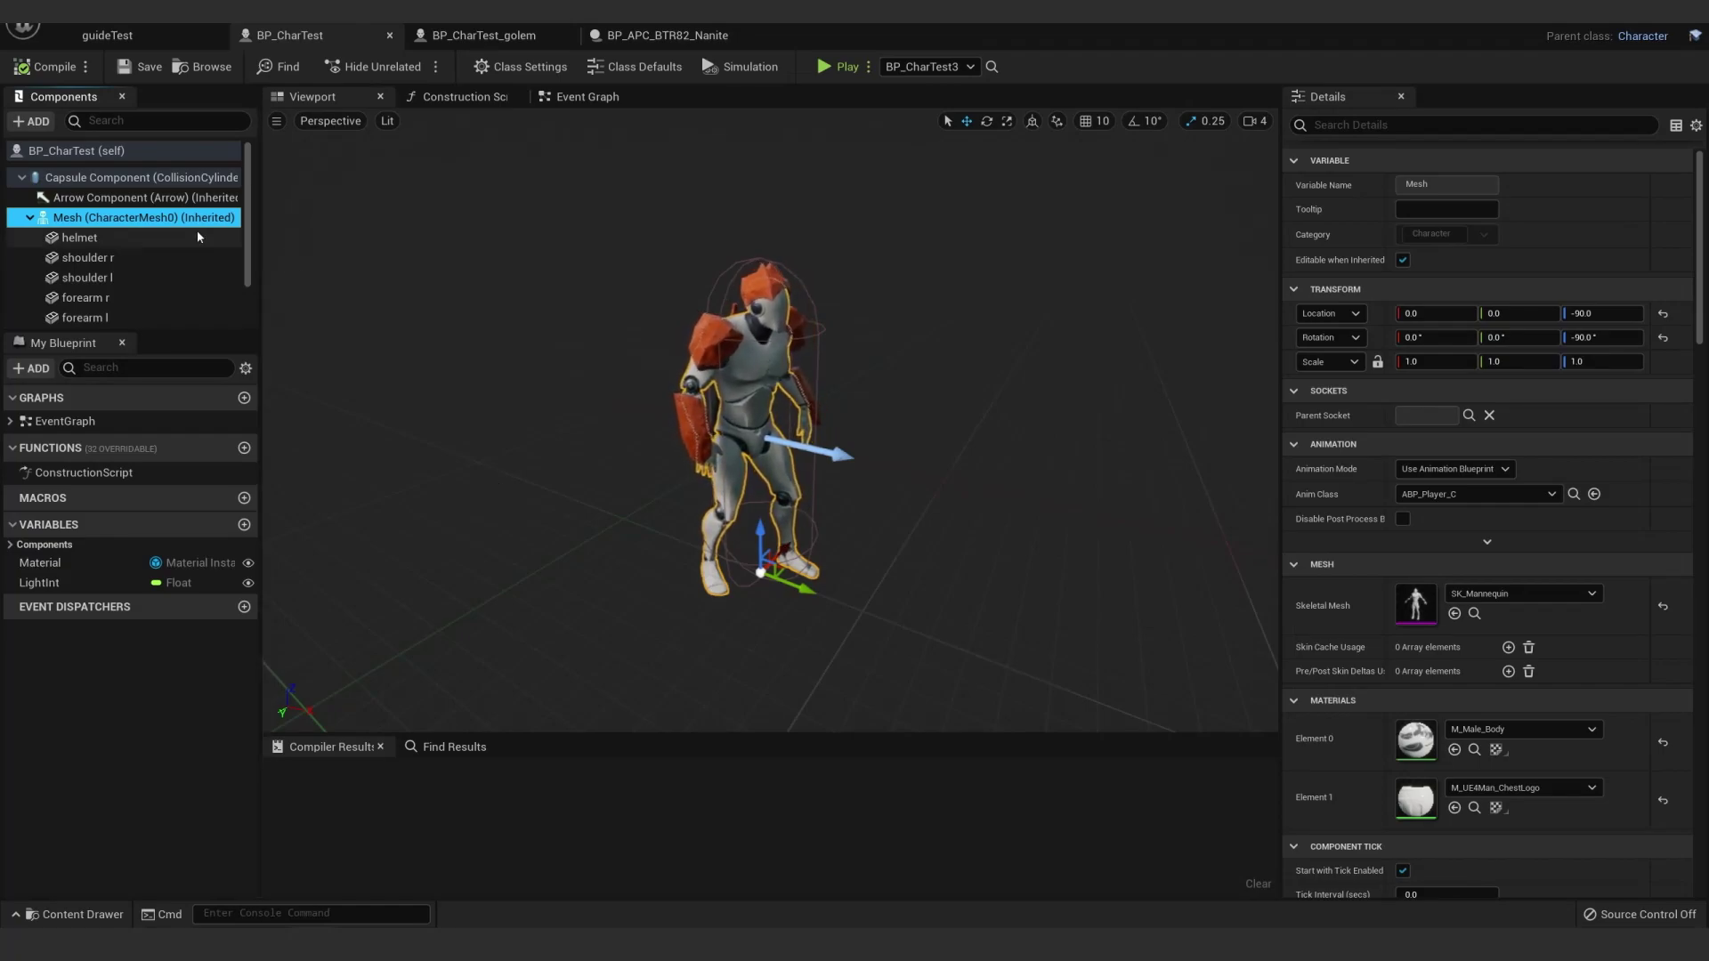
Check the helmet, shoulder r and forearm r meshes and sockets, then open BP_CharTest_golem
click(108, 237)
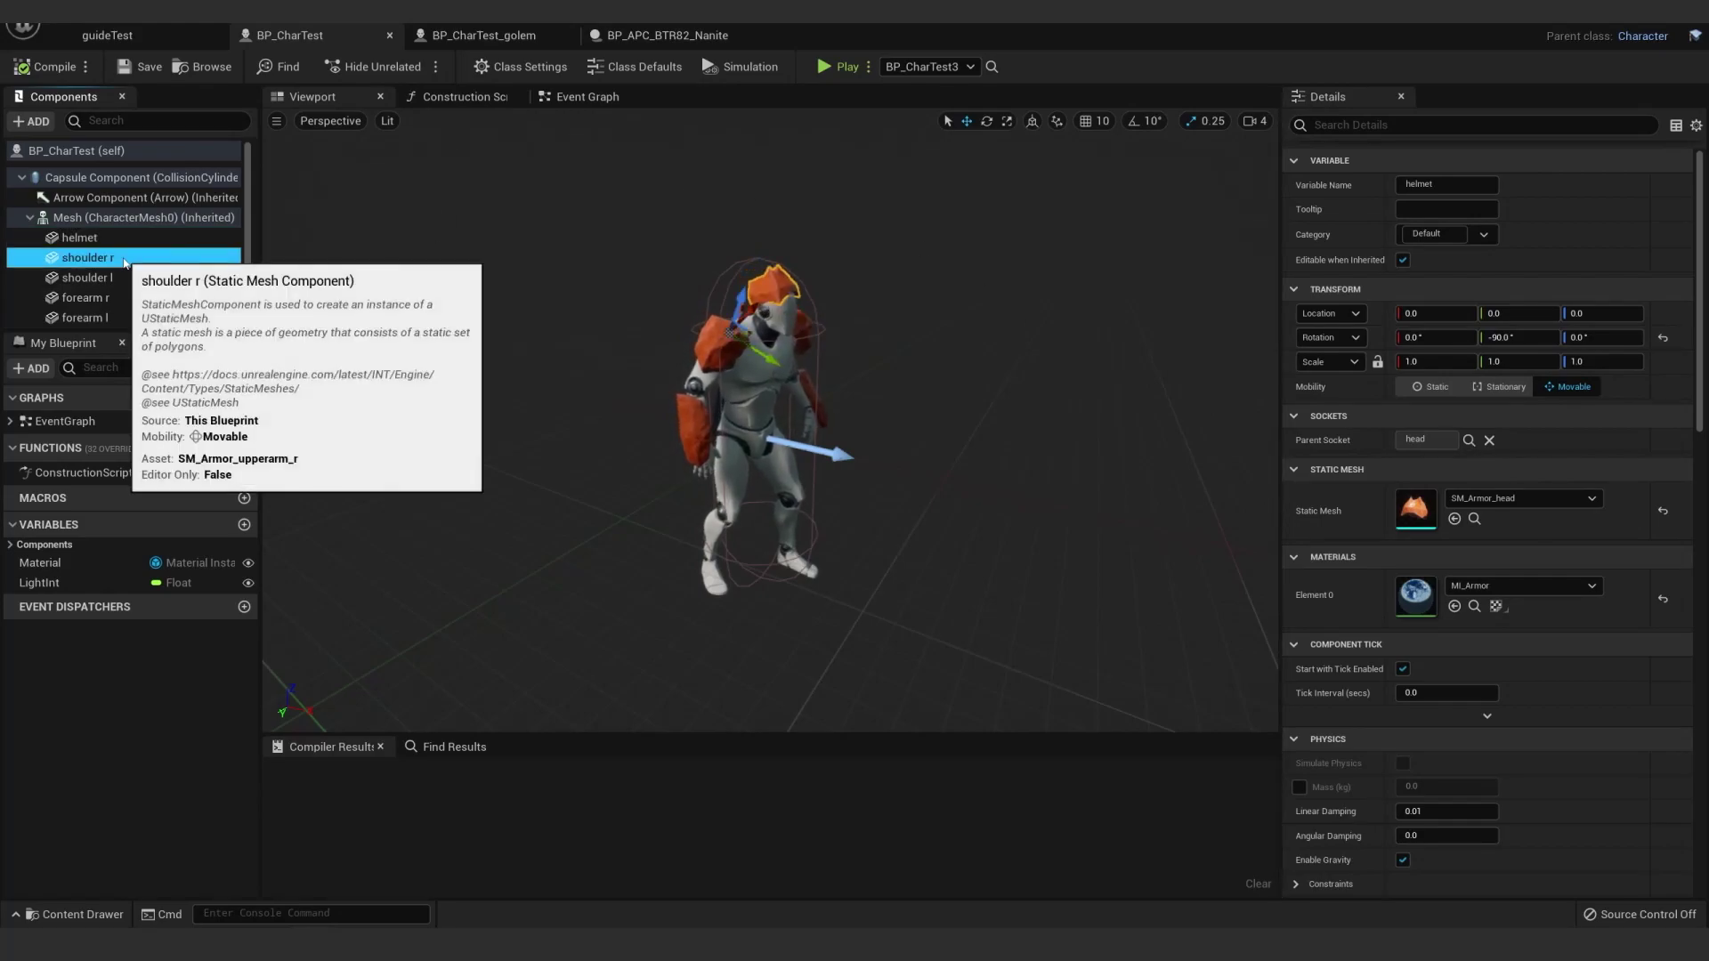
click(89, 258)
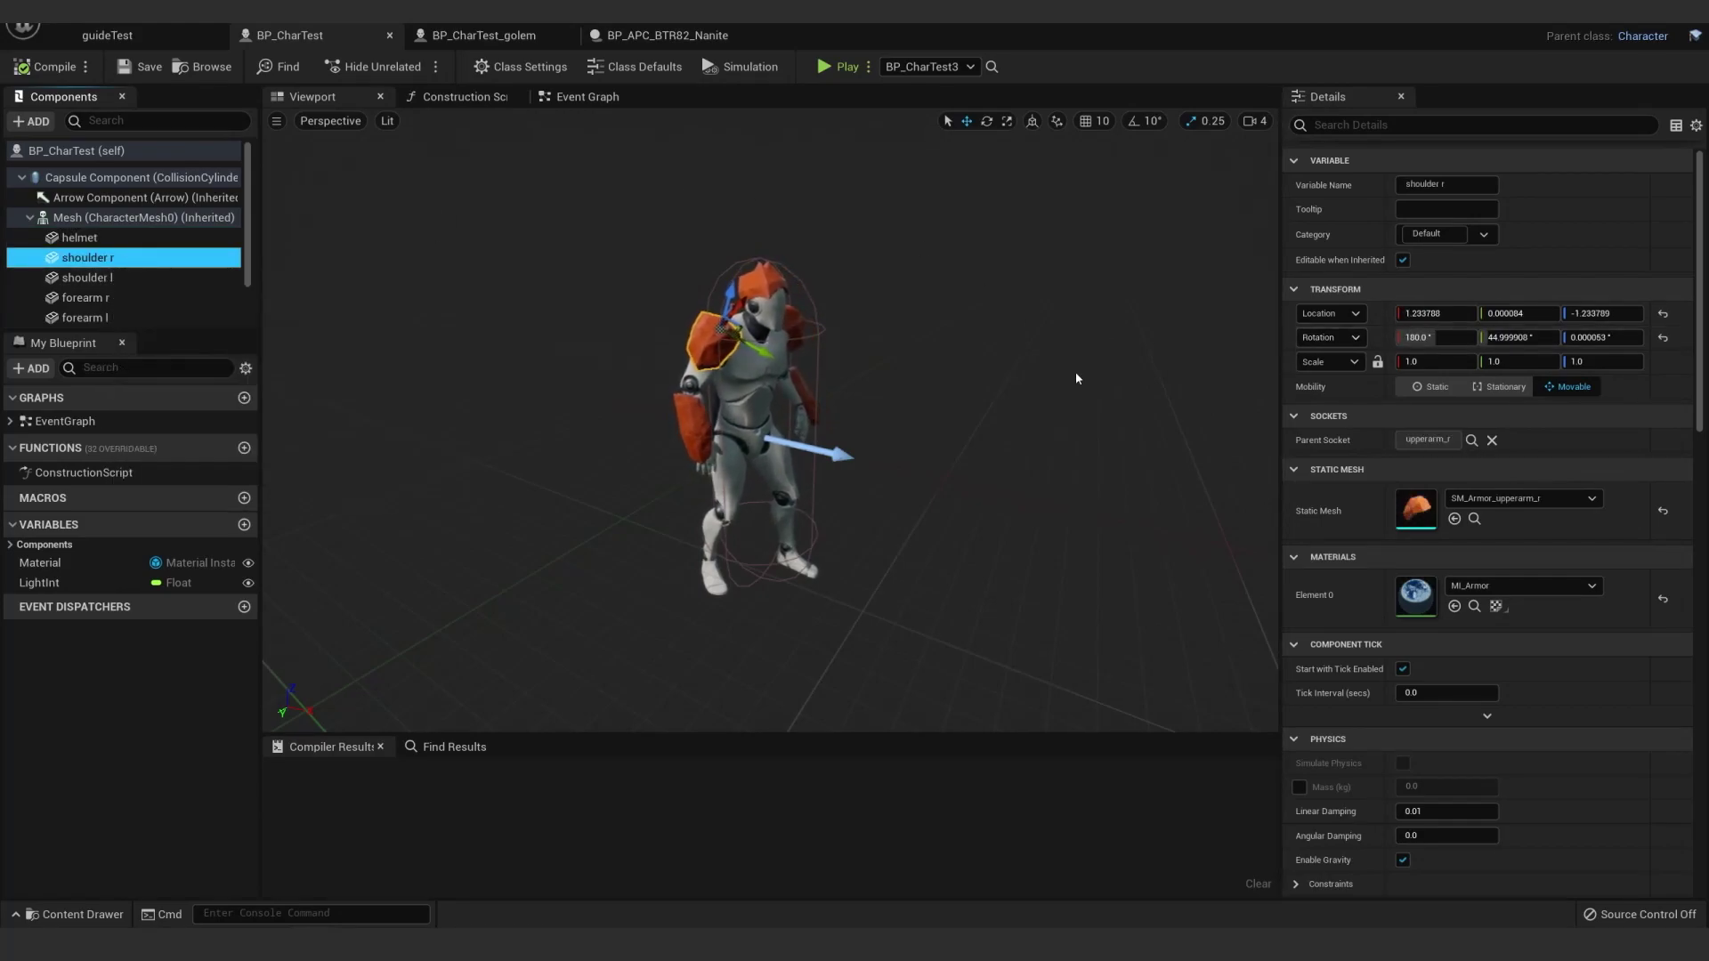
click(130, 301)
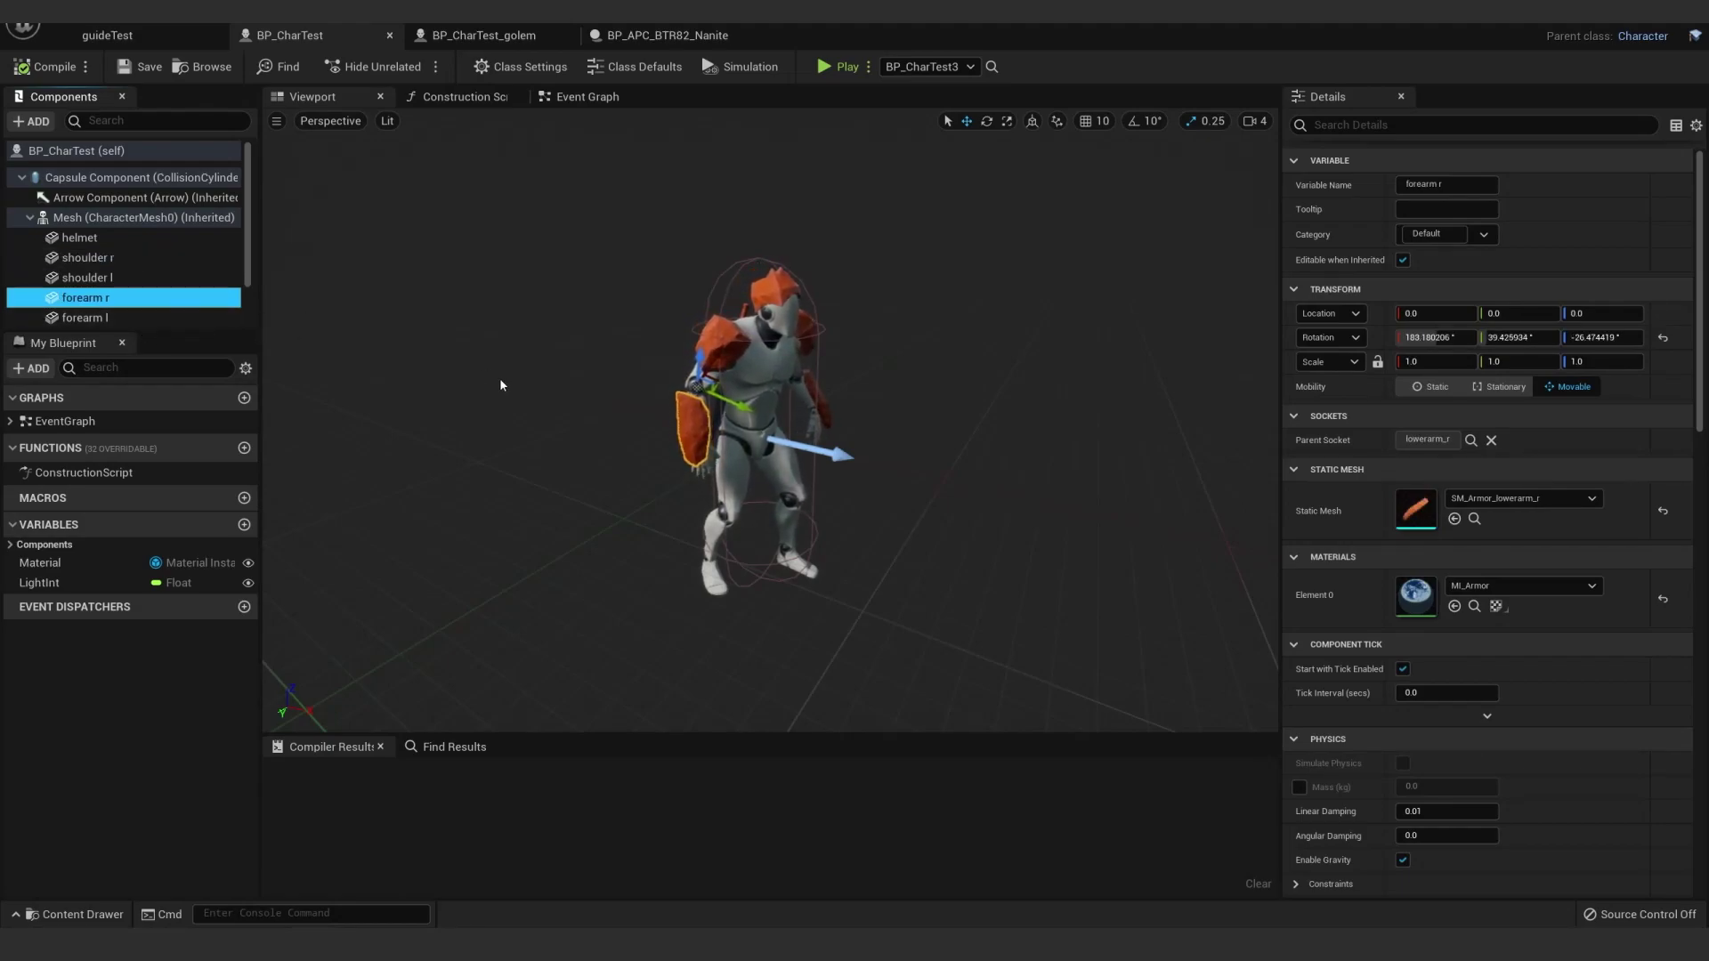
click(484, 34)
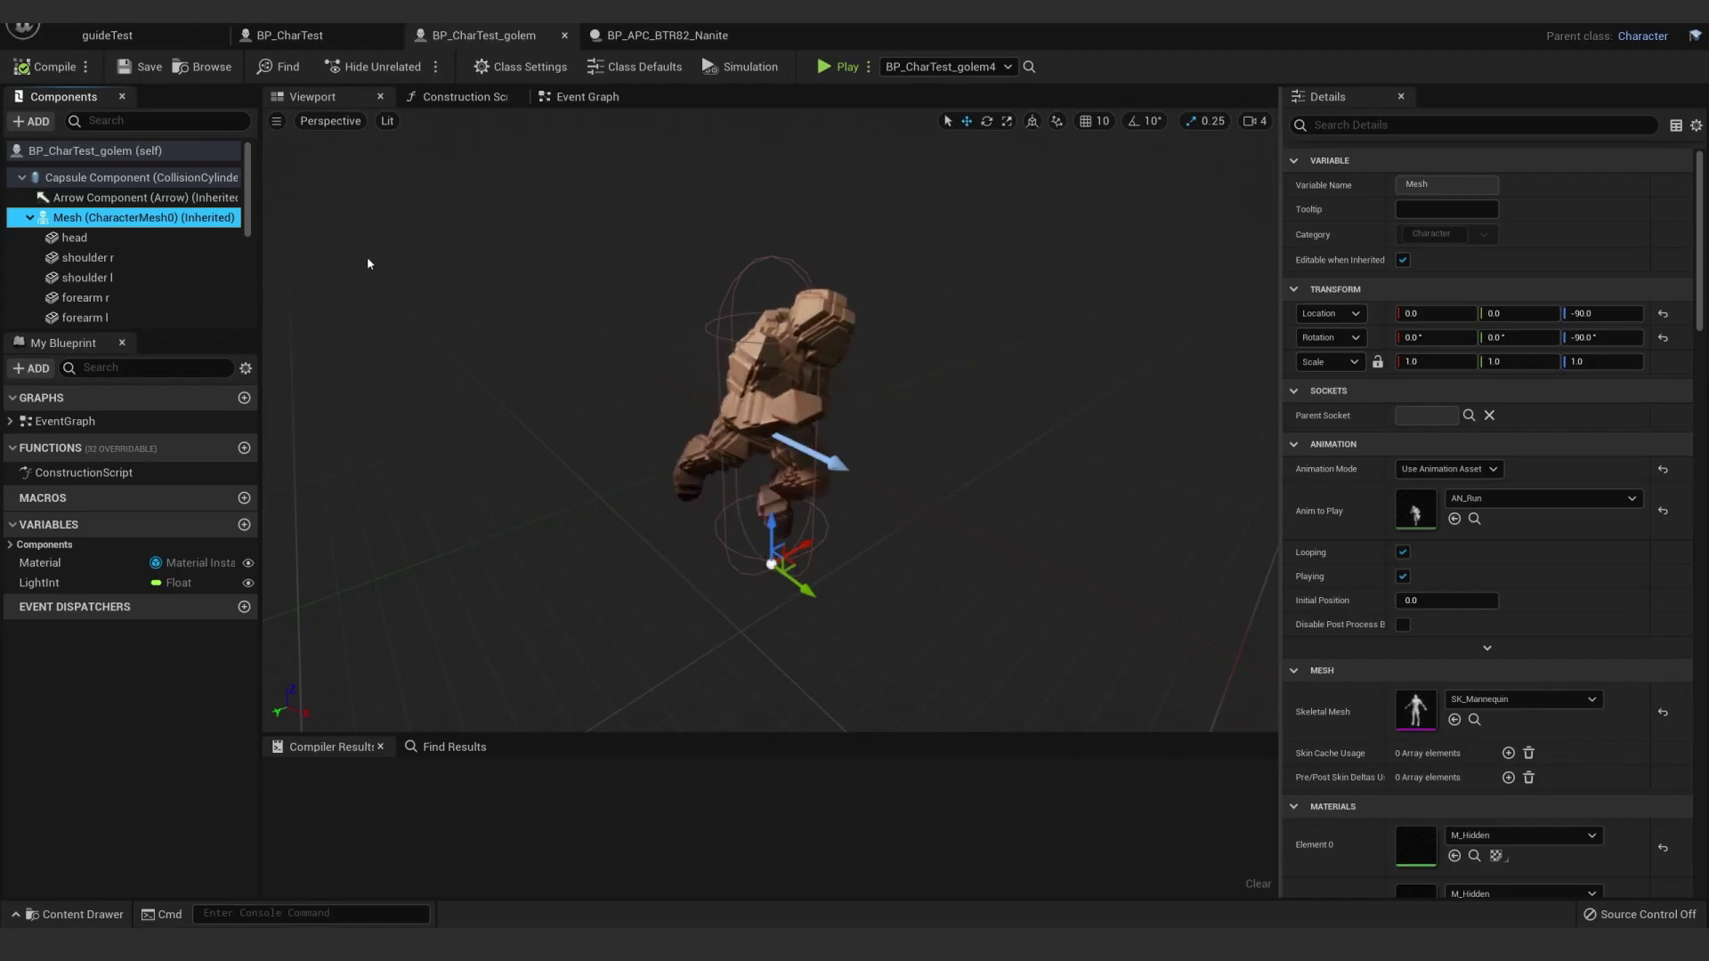
click(126, 242)
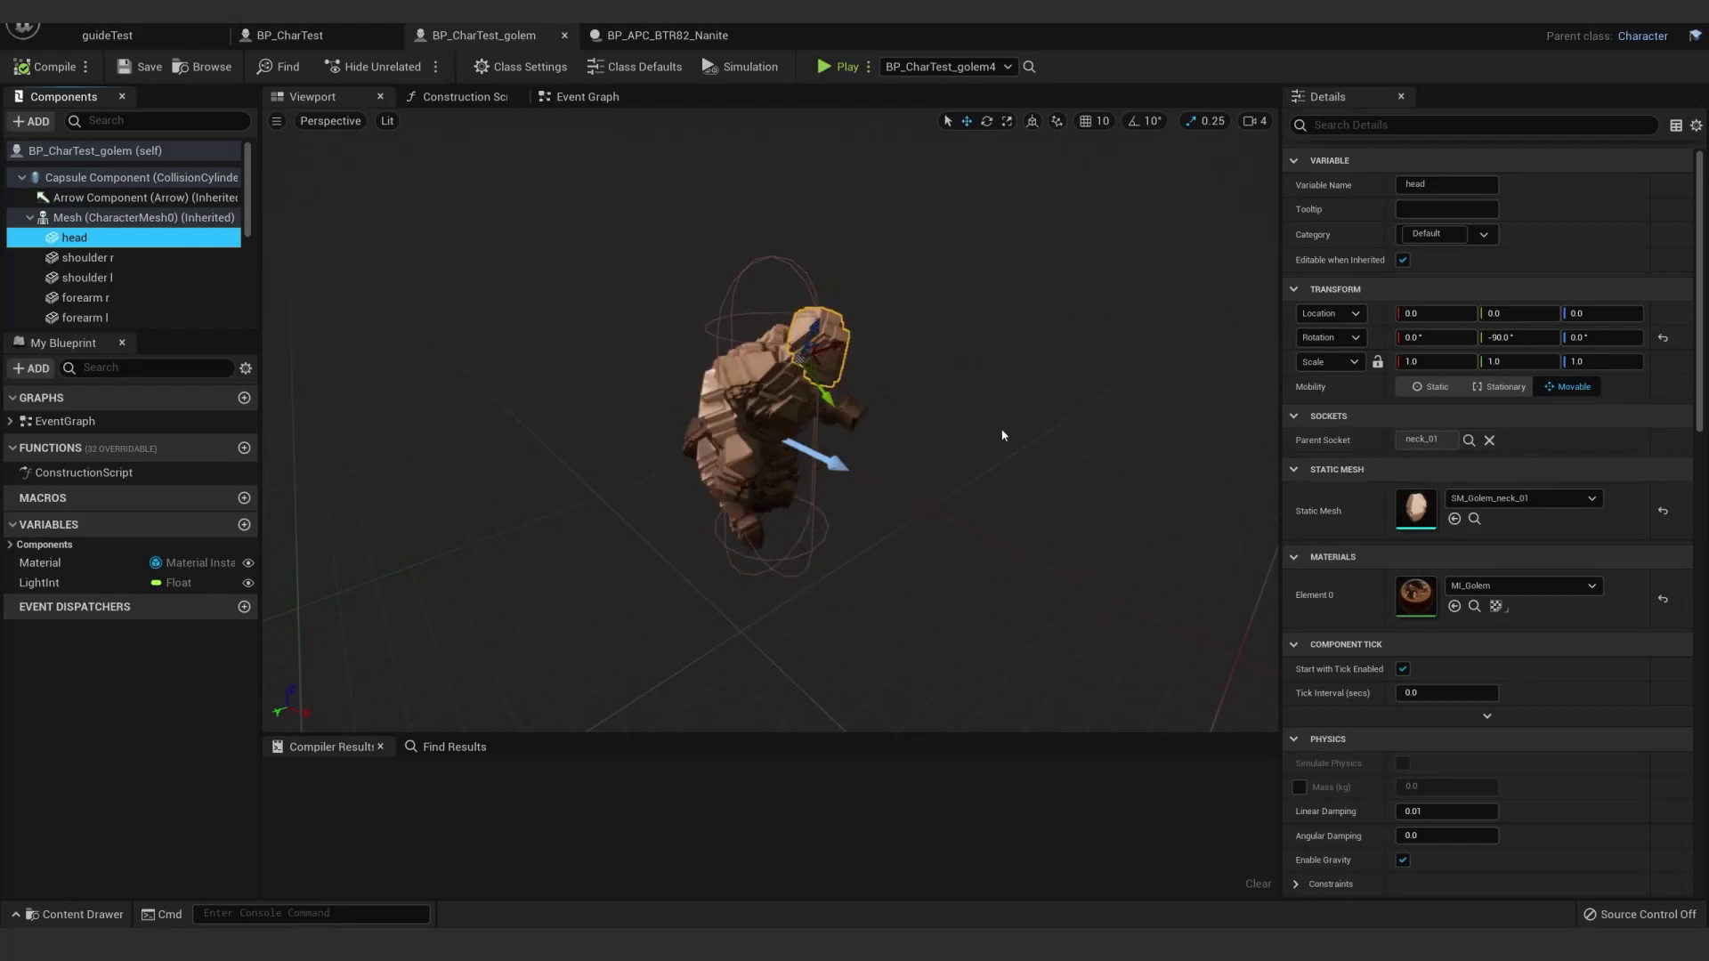
scroll(121, 287, down, 1)
click(120, 271)
click(114, 291)
click(107, 310)
scroll(131, 279, down, 4)
click(114, 270)
click(114, 294)
click(114, 311)
scroll(163, 233, down, 3)
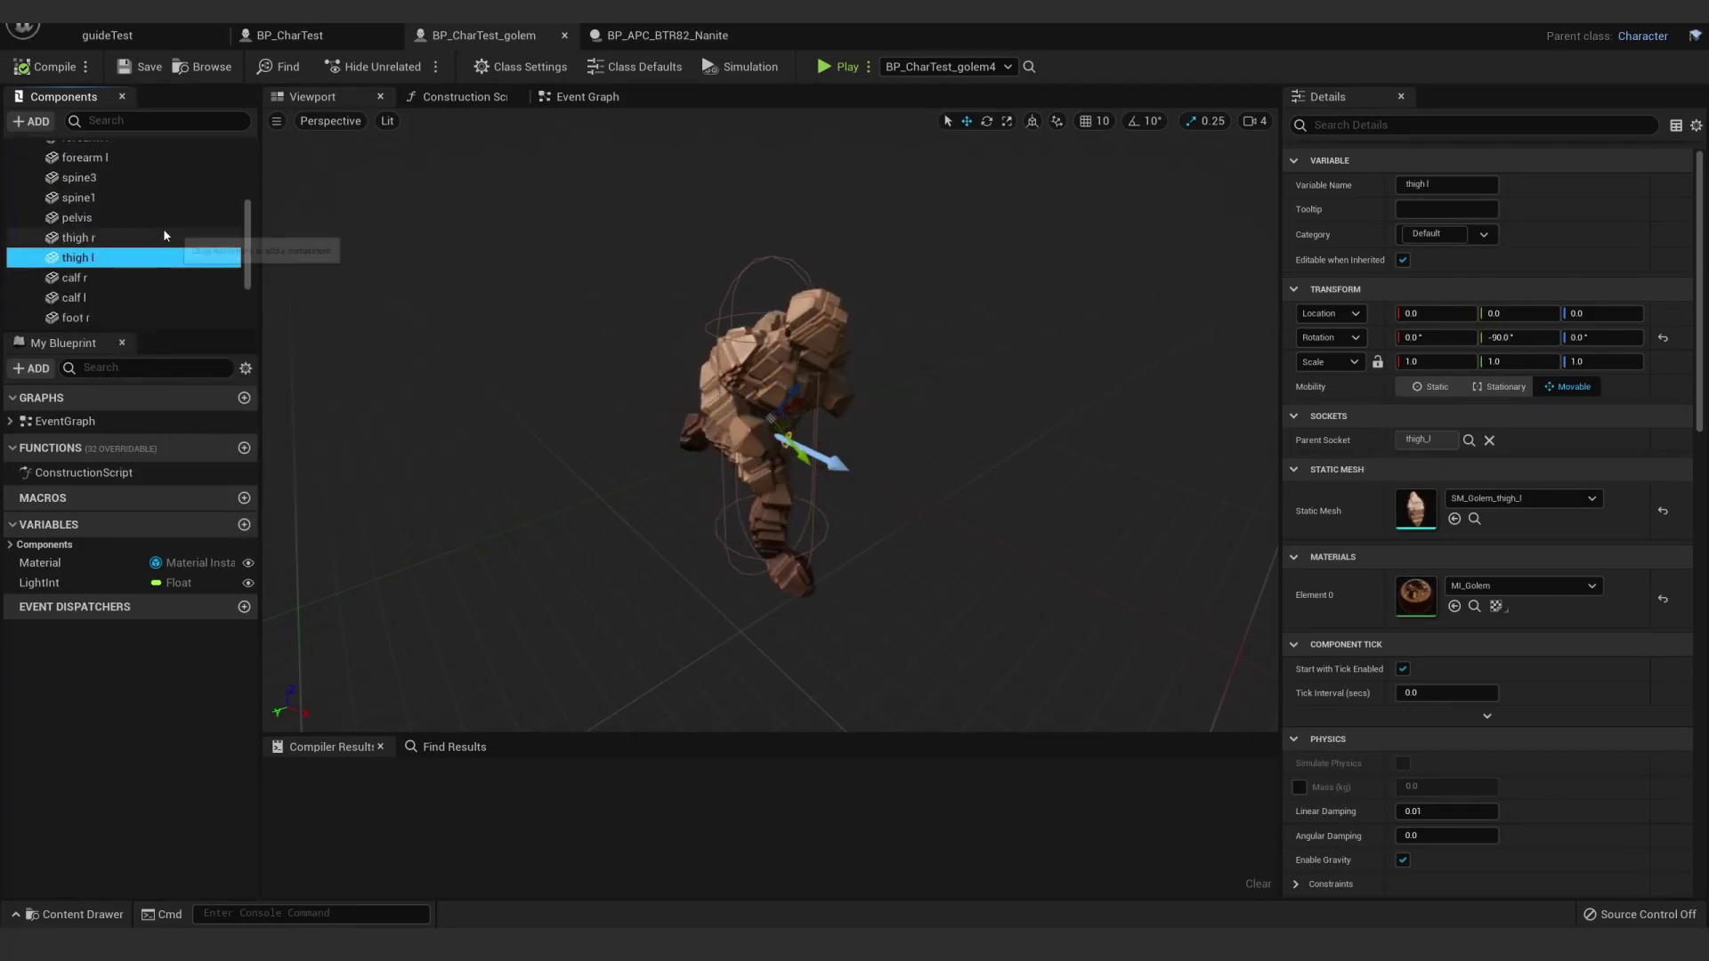
scroll(163, 235, down, 4)
click(116, 258)
click(132, 279)
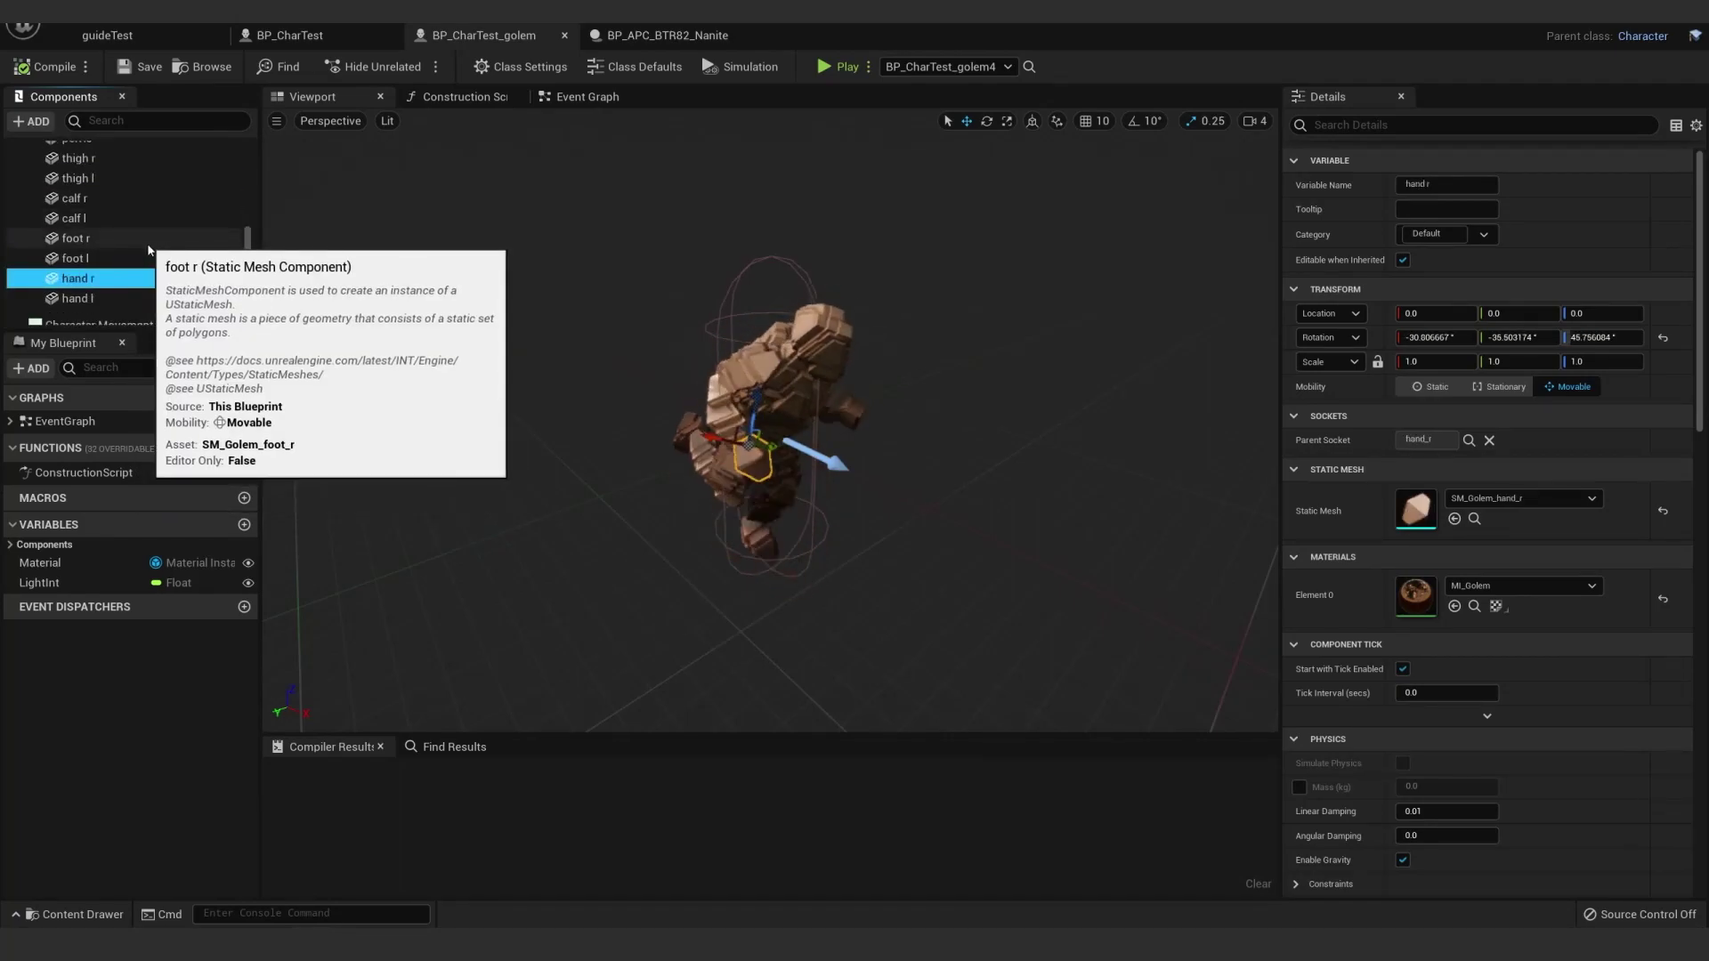
scroll(150, 249, up, 8)
click(127, 223)
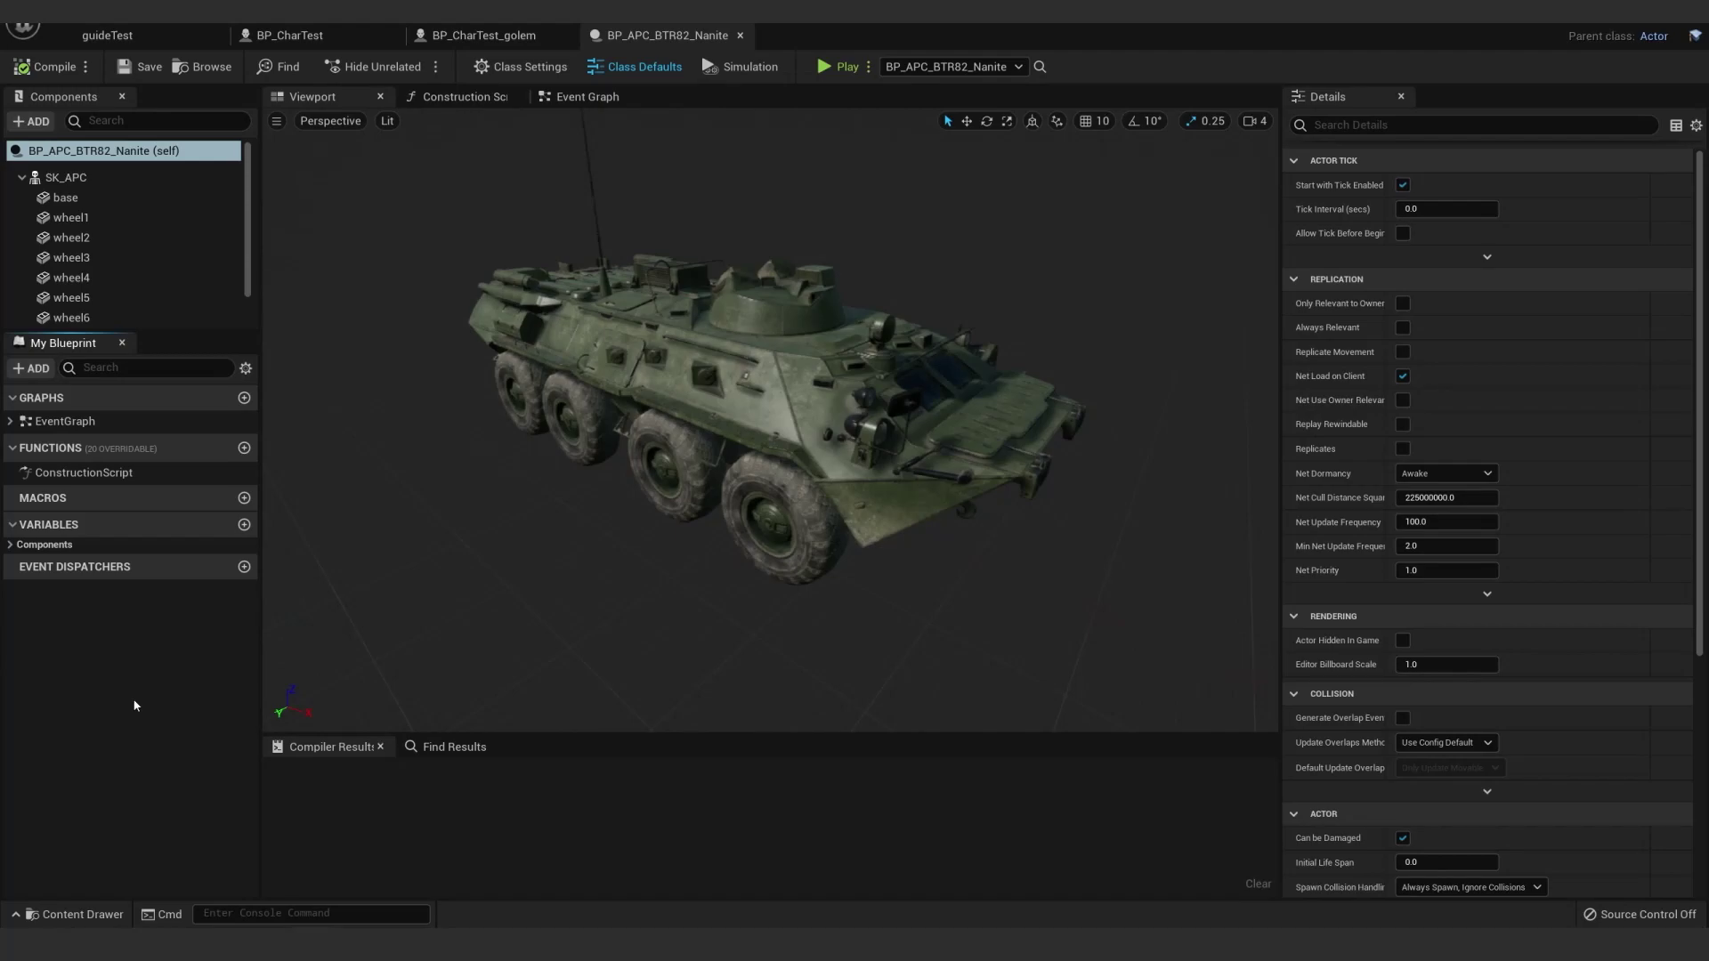
Inspect the SK_APC skeletal mesh, orbit the vehicle, and check its SM_APC_BTR82_NoGun_Base hull
click(93, 179)
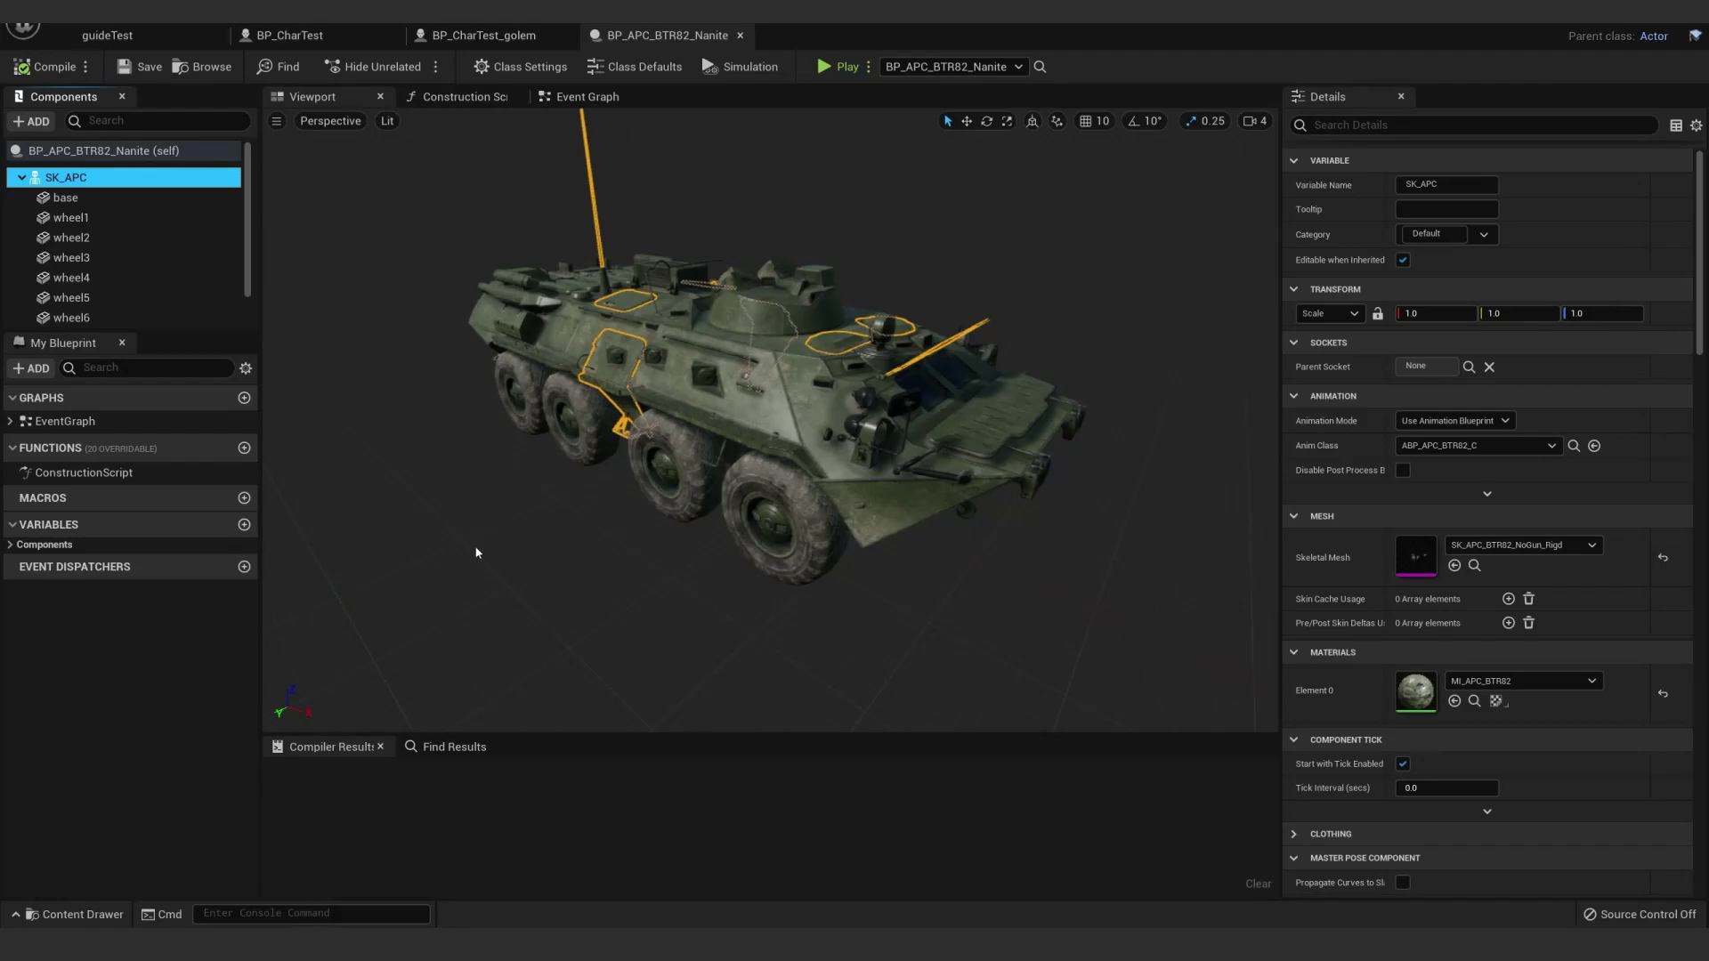
drag(536, 582, 901, 637)
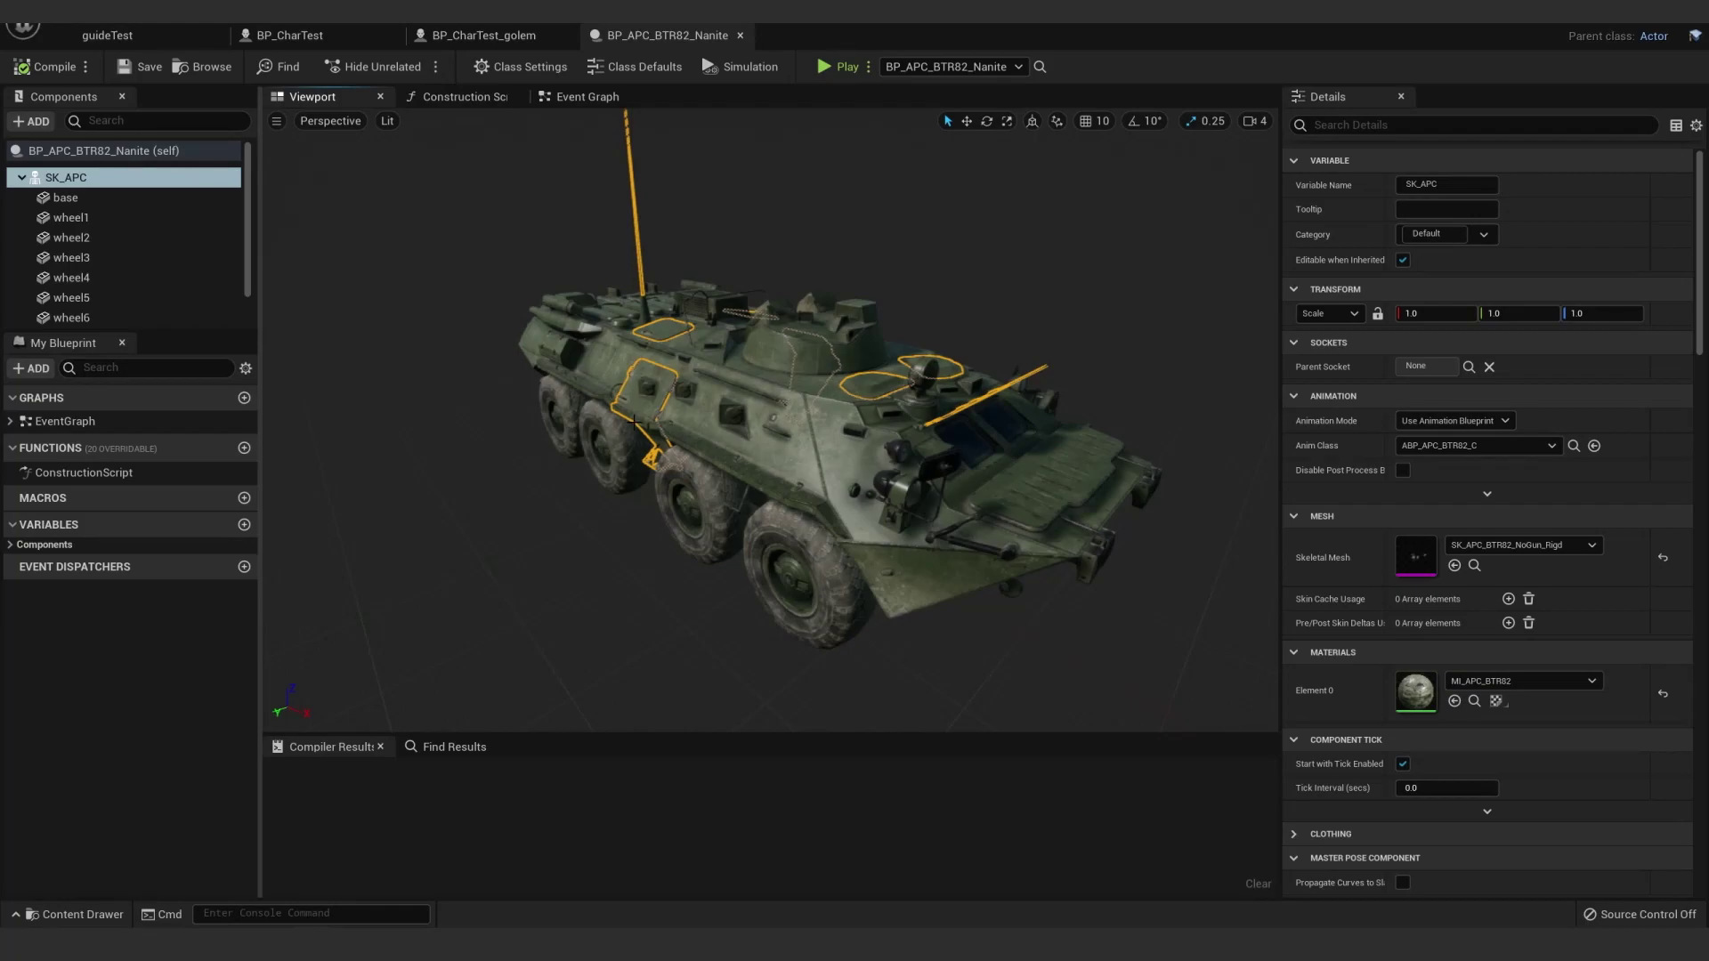
click(142, 197)
drag(540, 443, 249, 452)
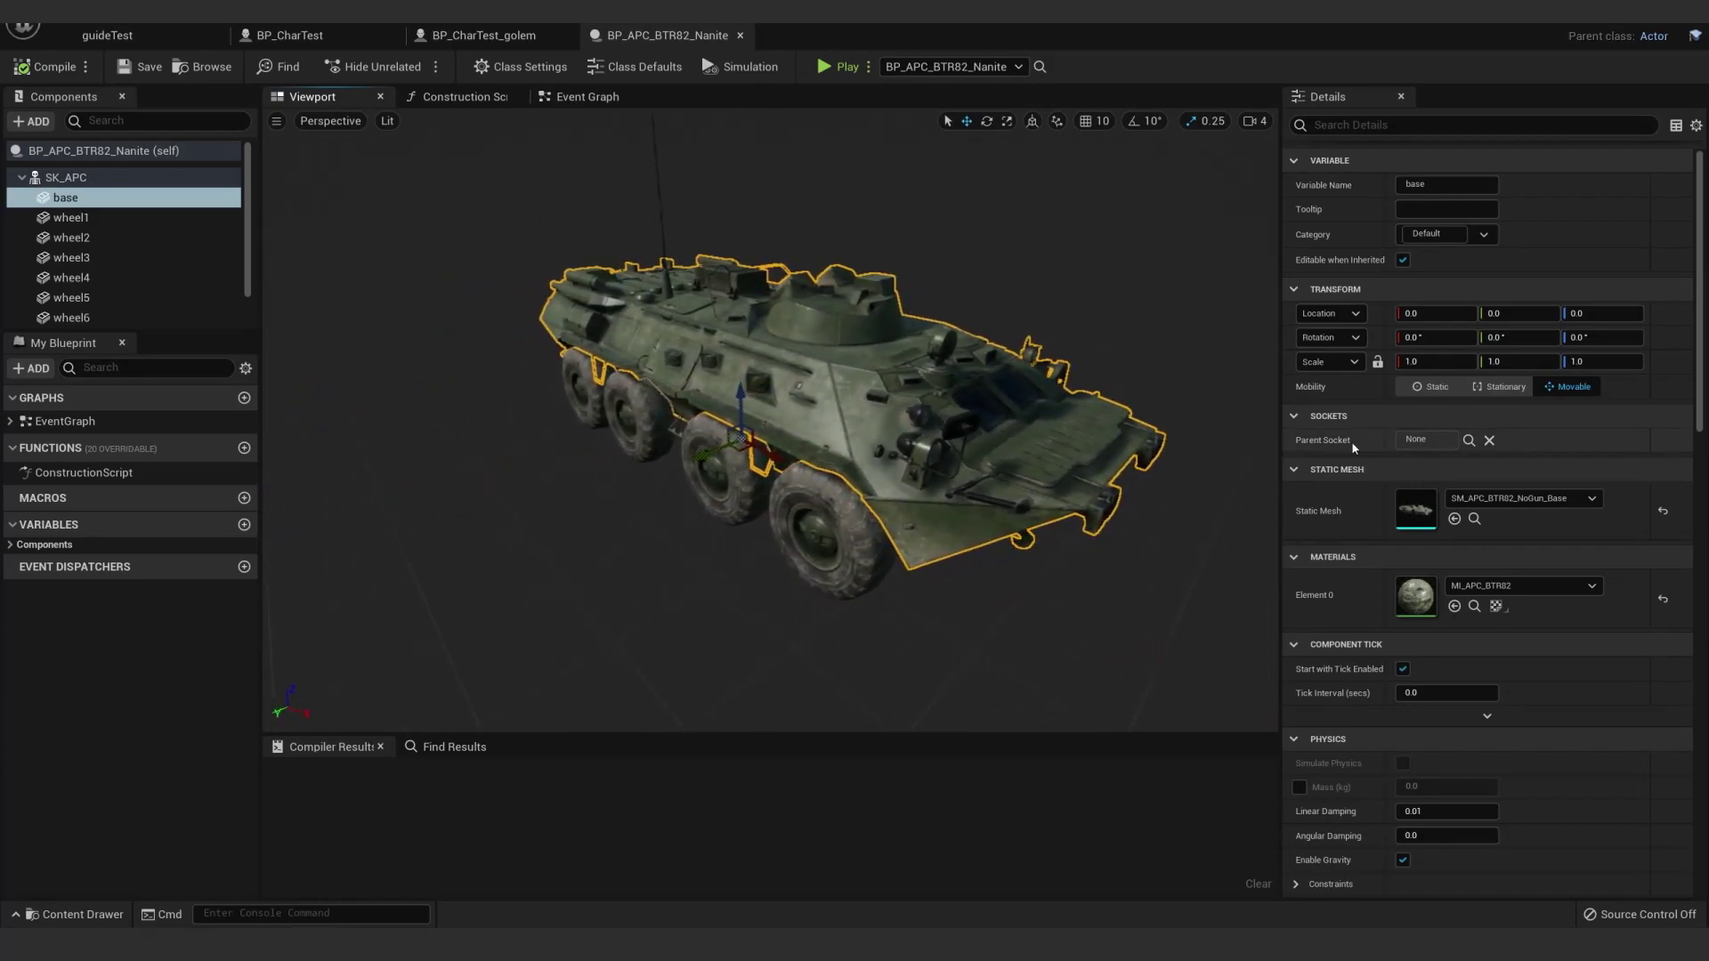
click(85, 218)
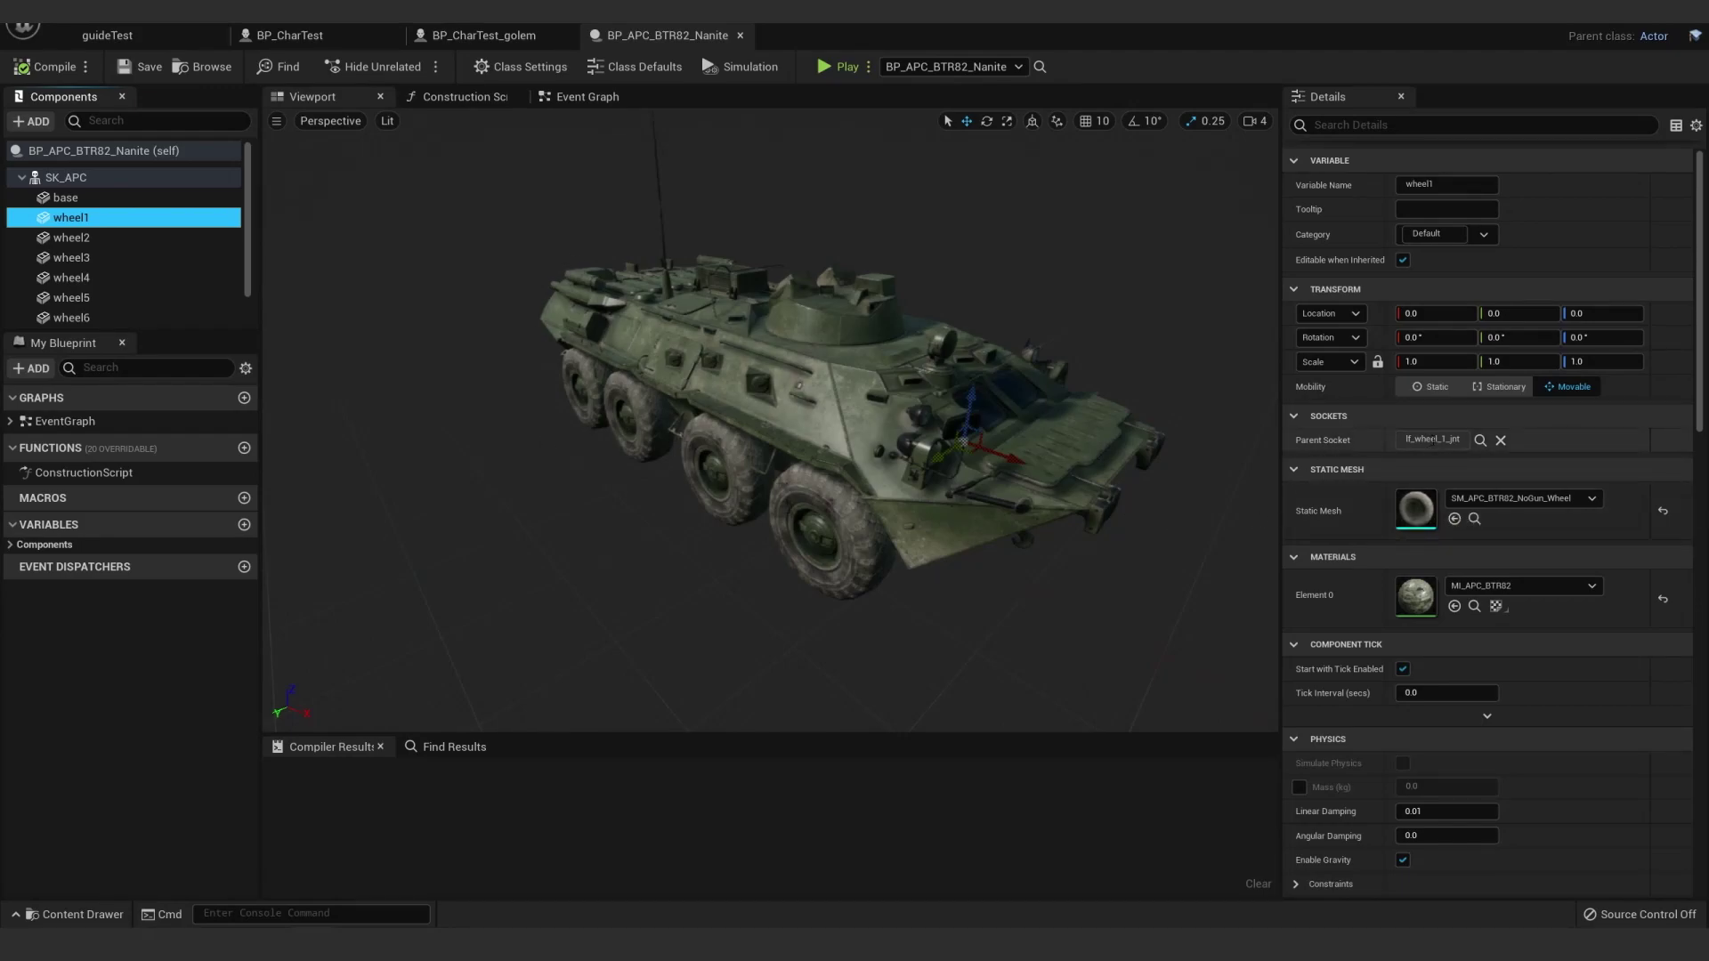
click(71, 238)
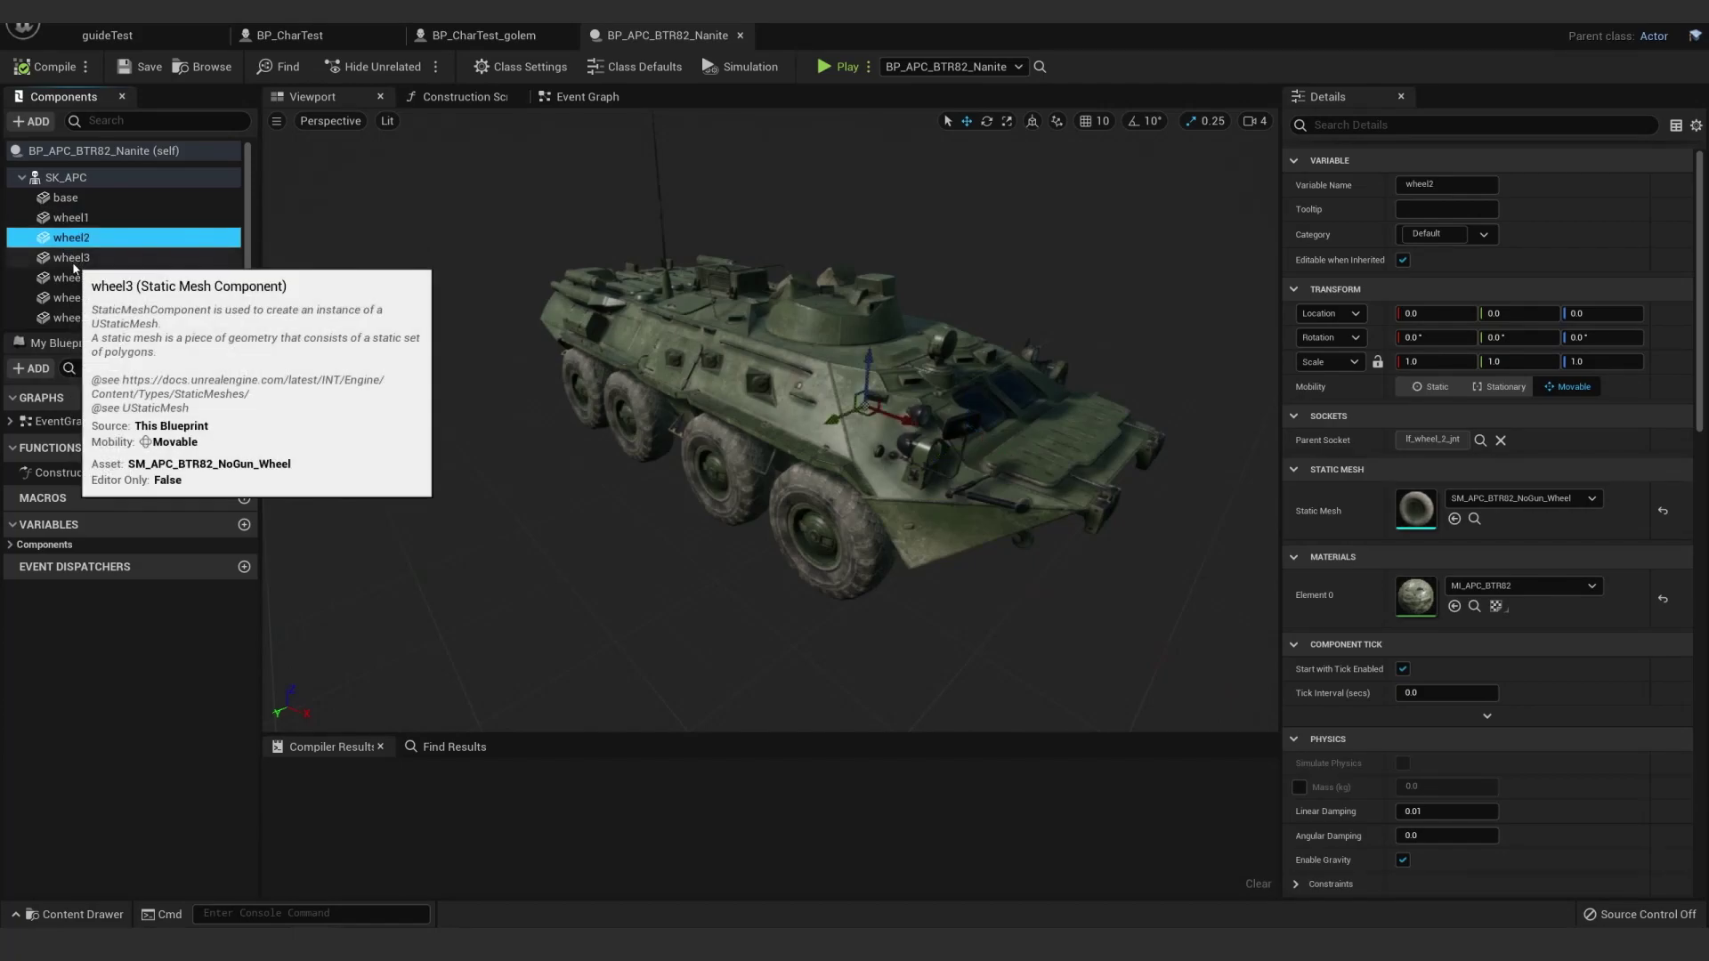
click(80, 279)
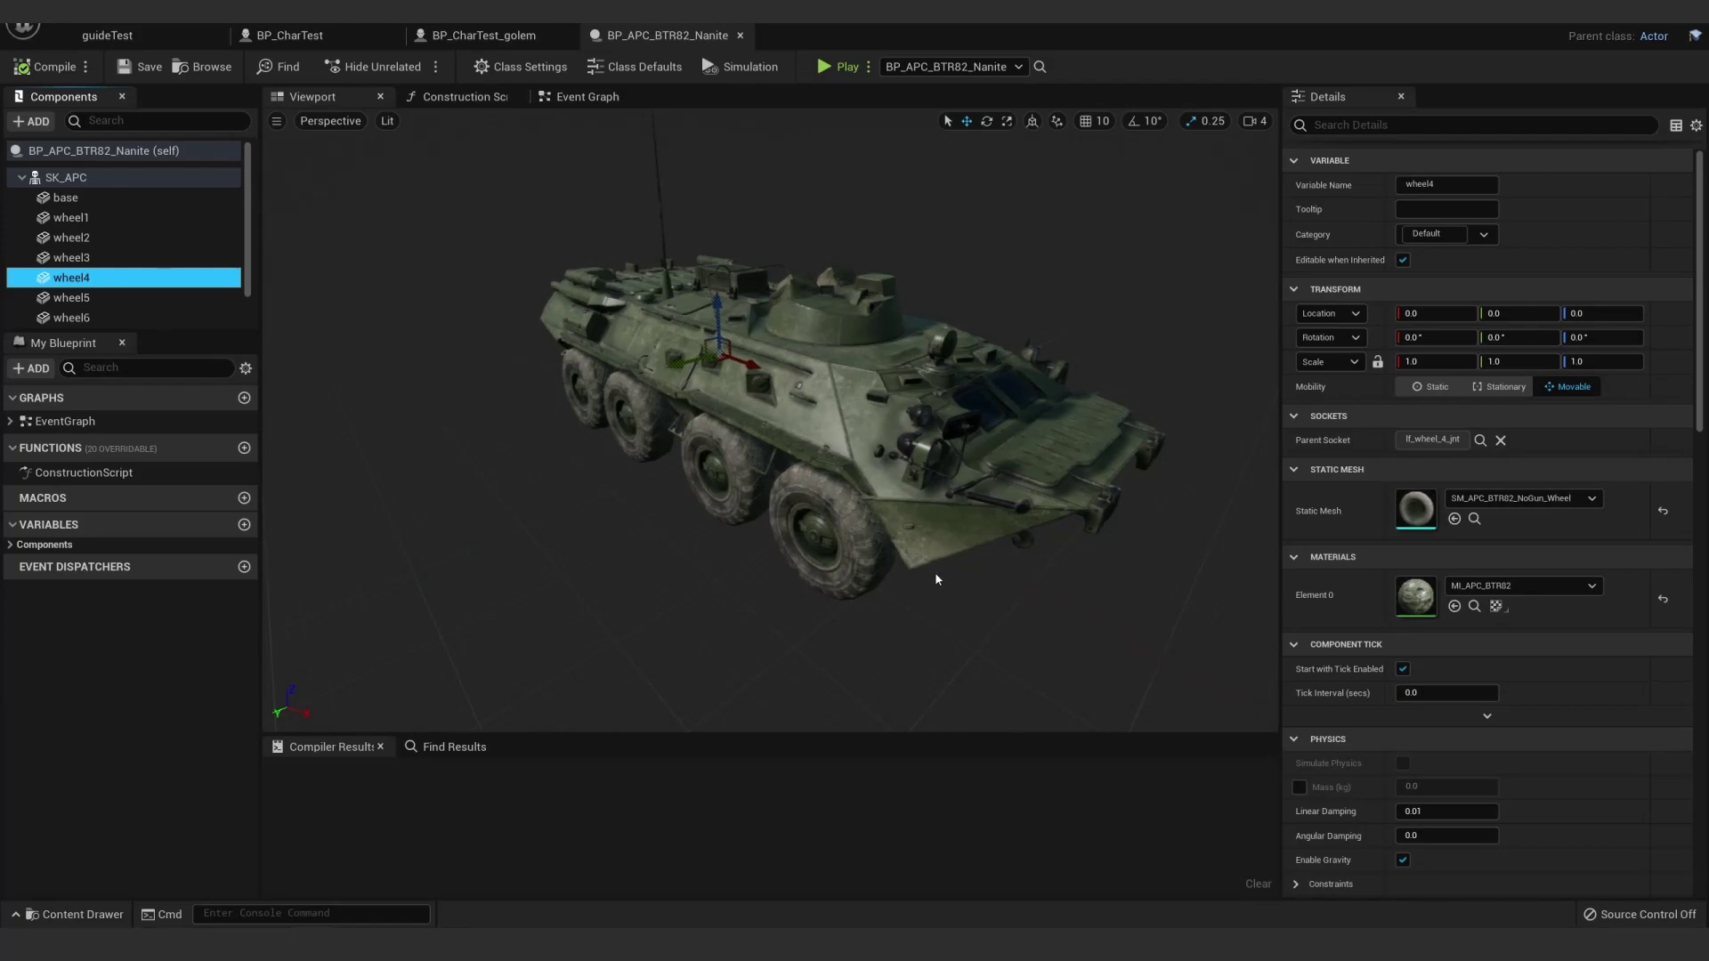
scroll(96, 294, down, 1)
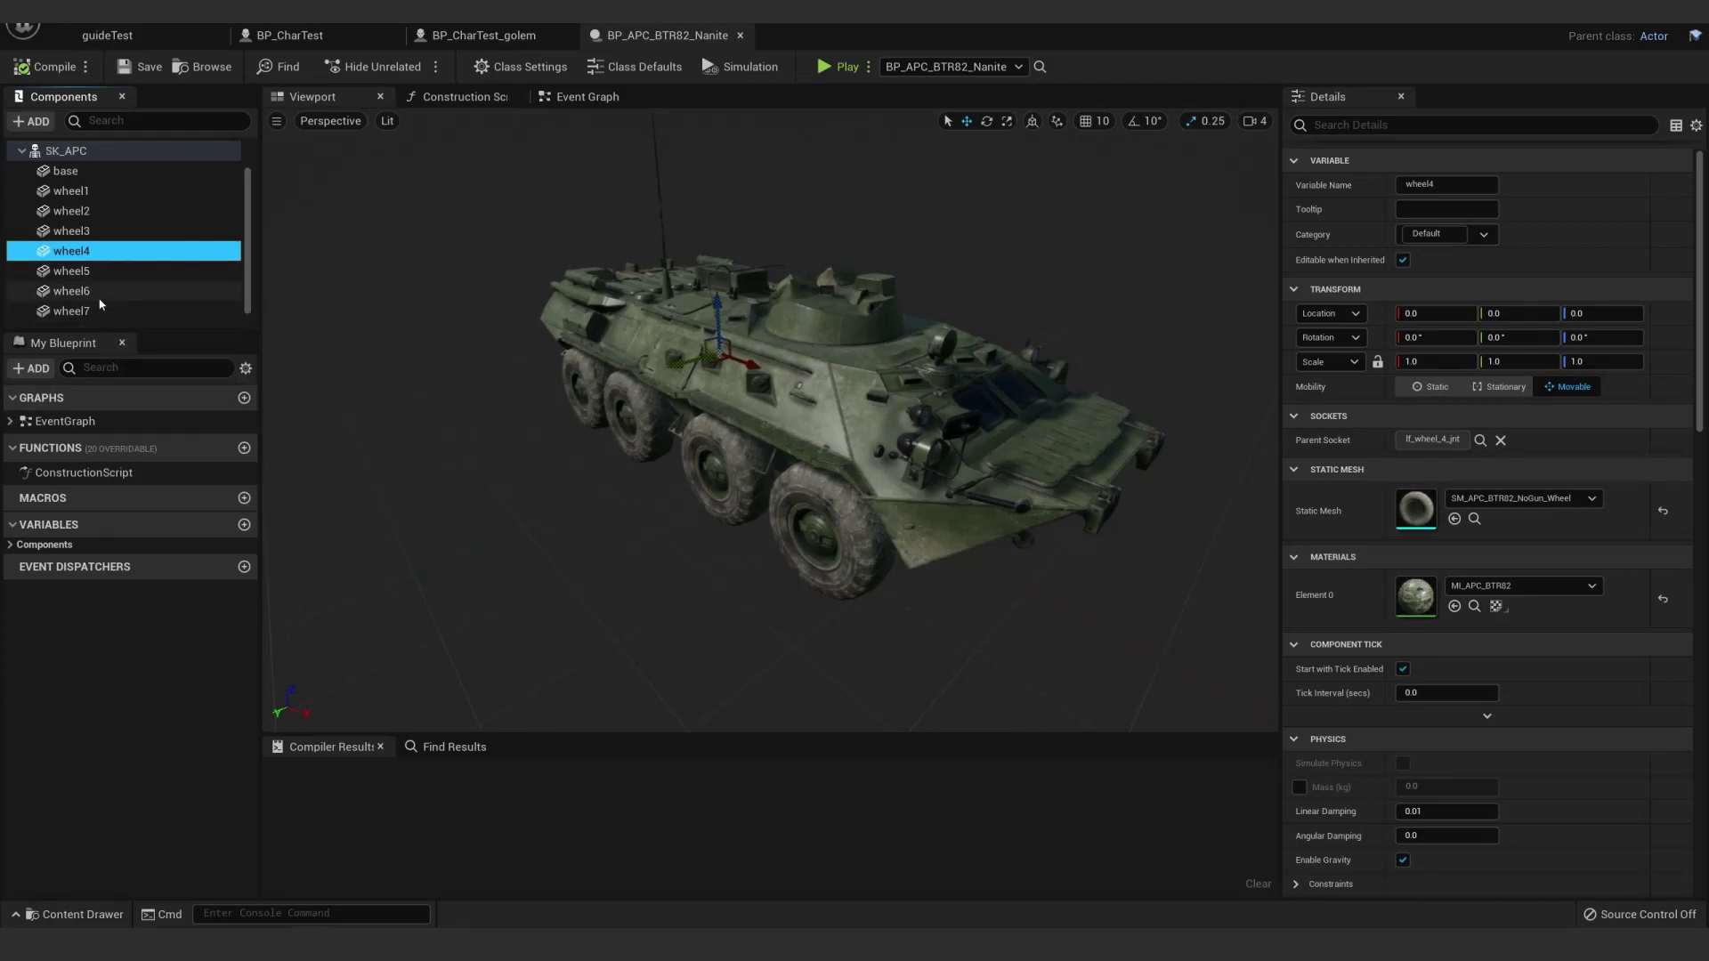
click(72, 291)
click(95, 311)
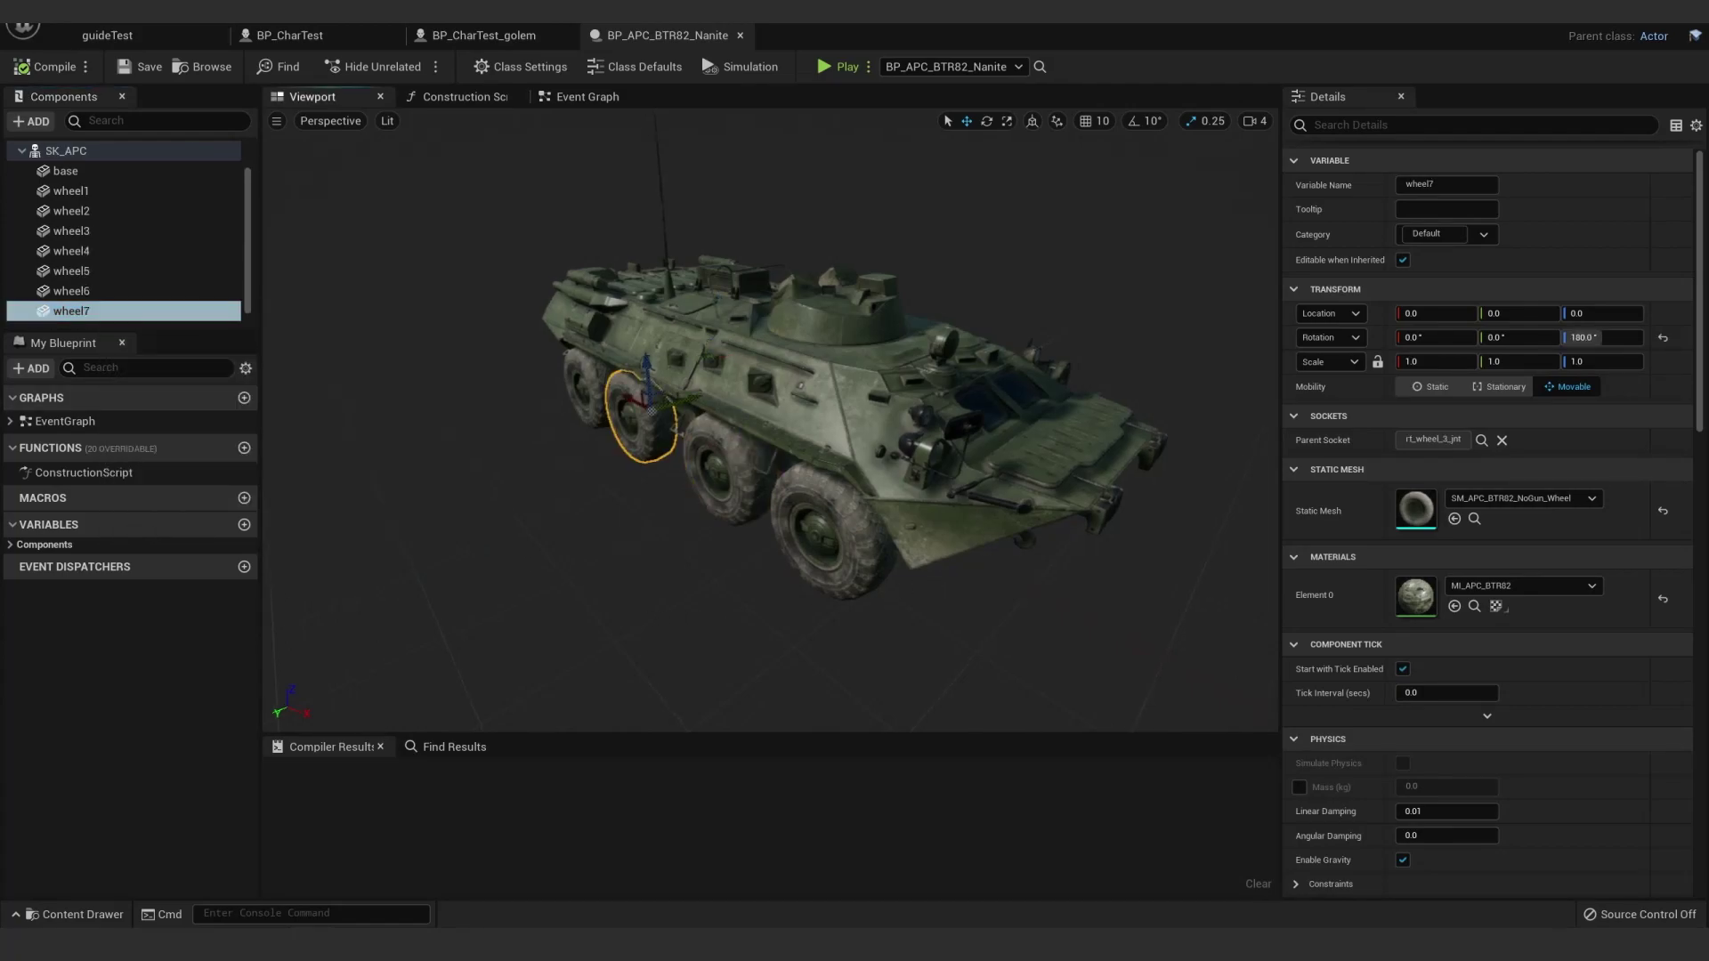
alt+drag(559, 493, 637, 570)
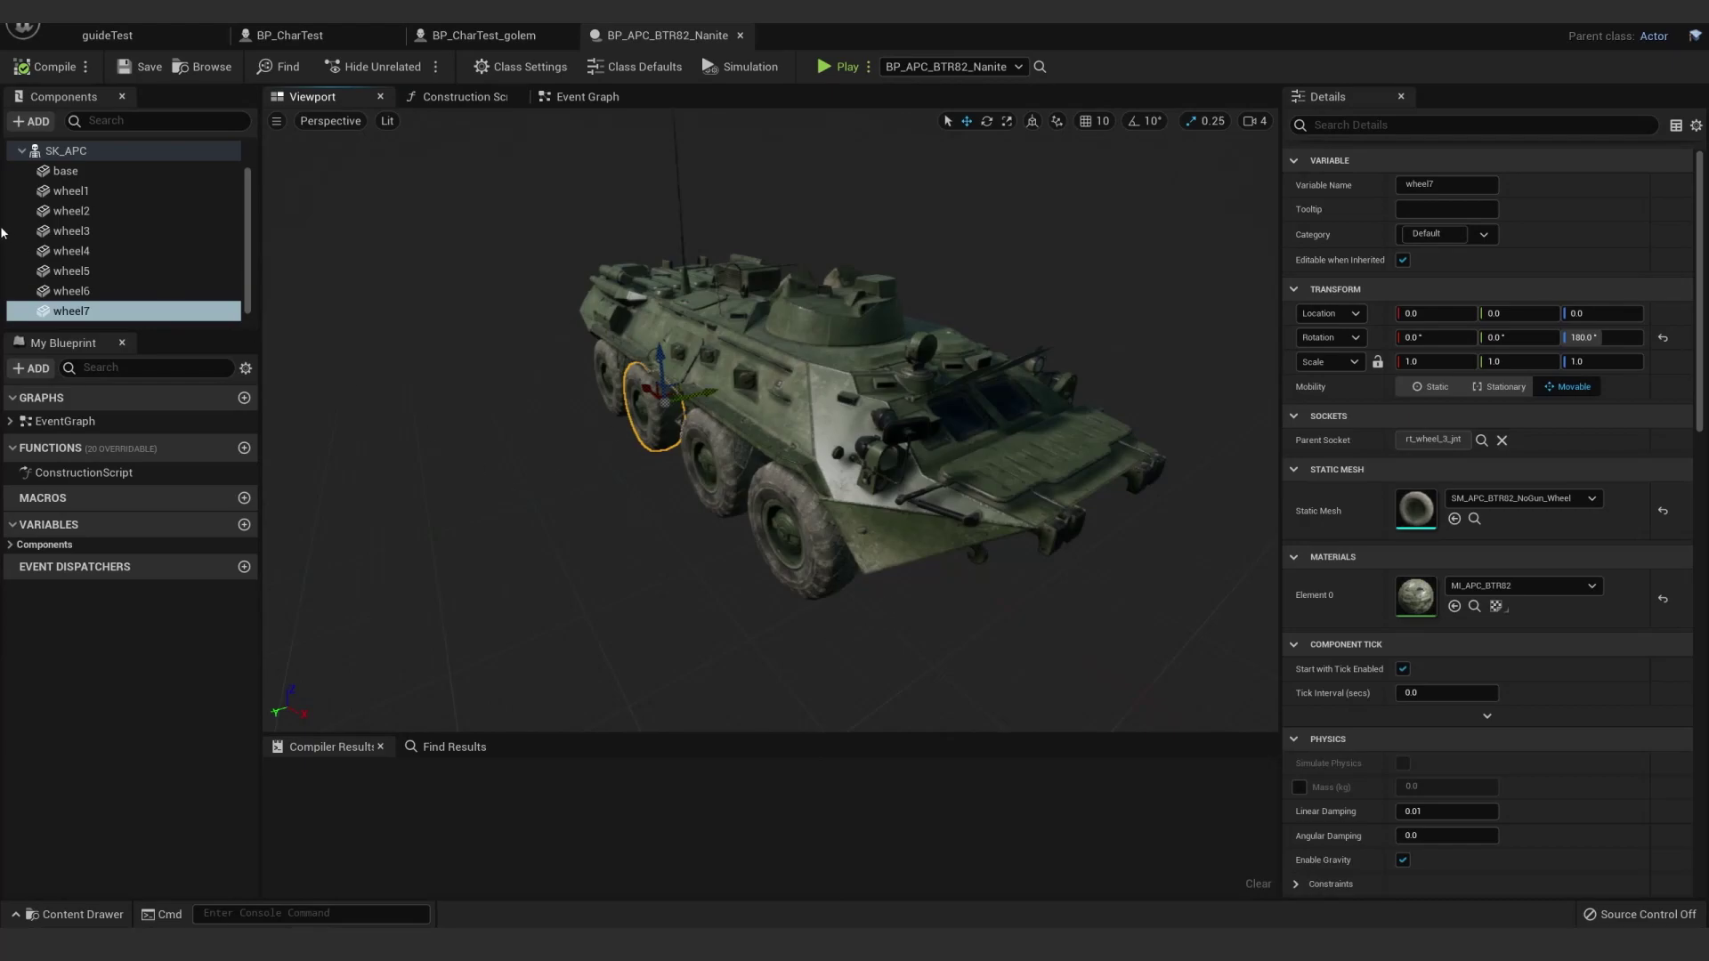
scroll(98, 253, up, 1)
click(89, 197)
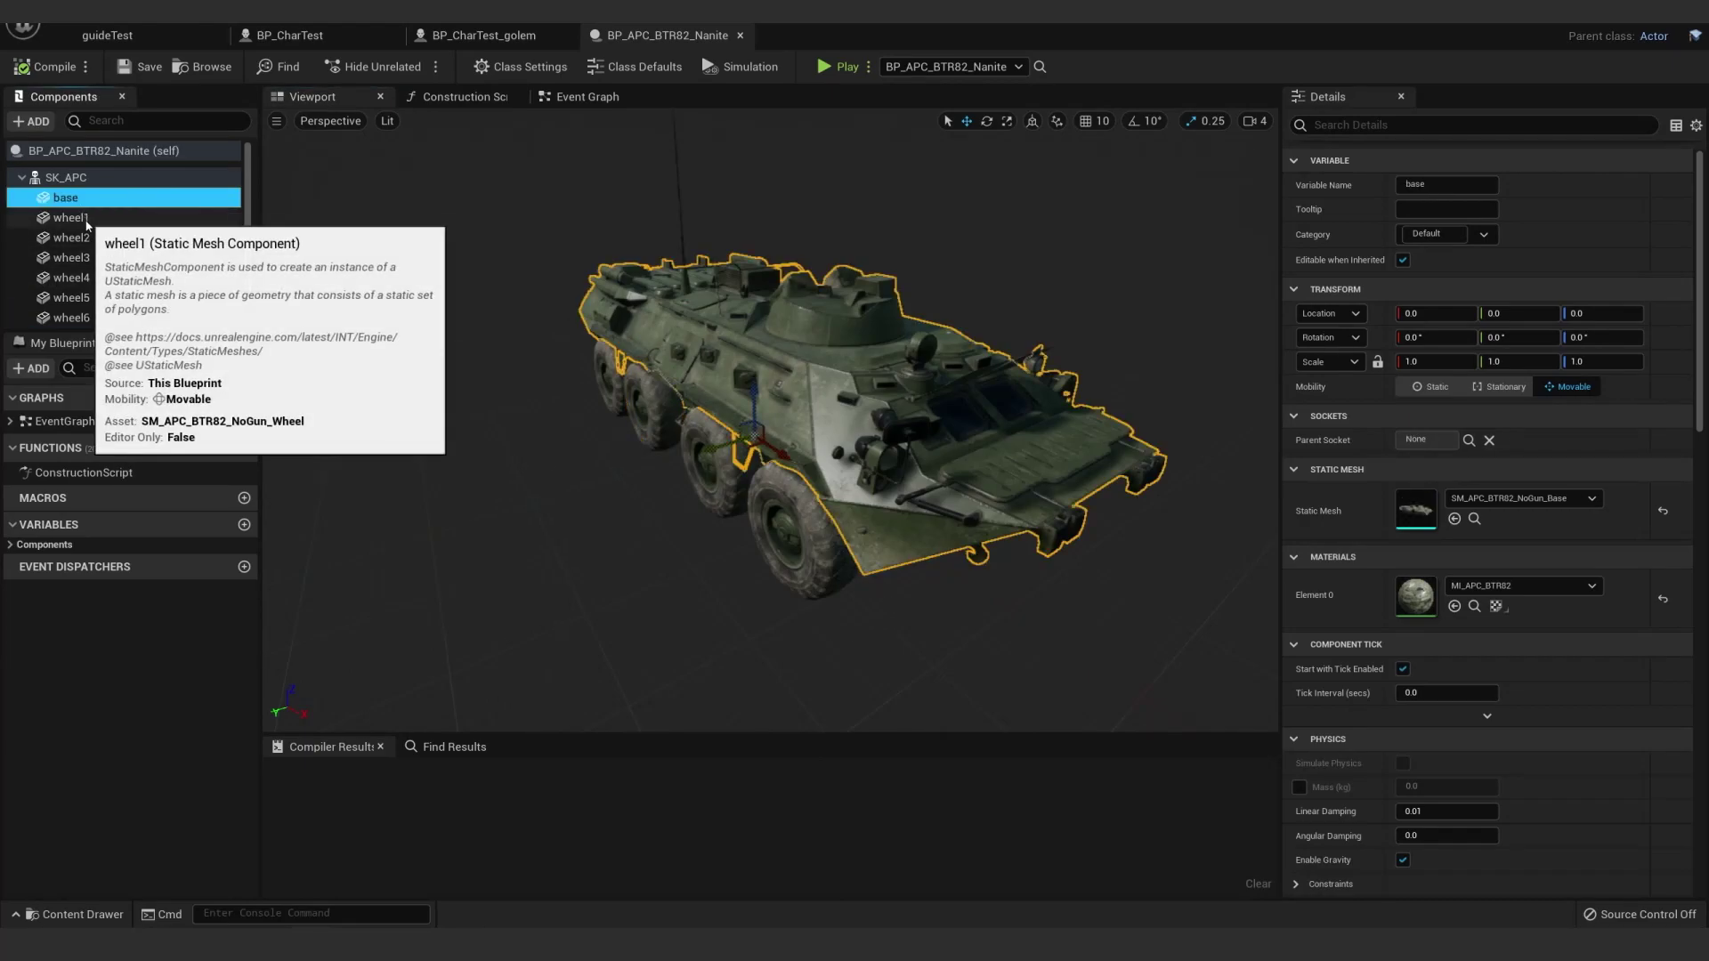
click(87, 218)
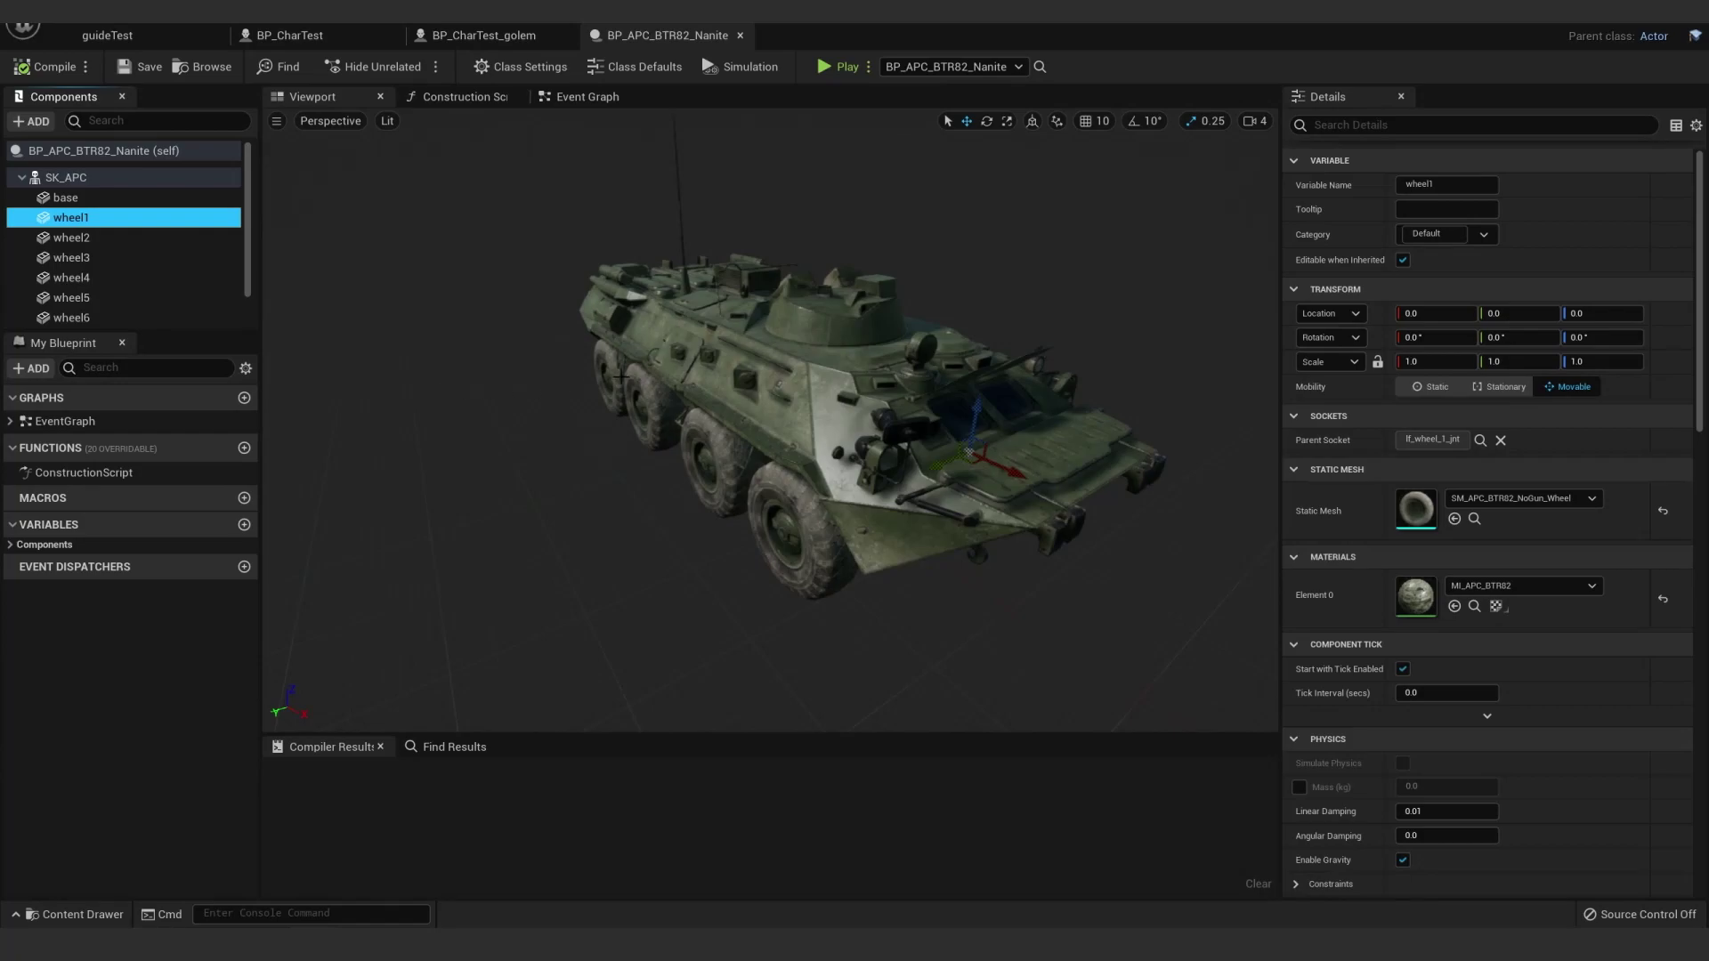
alt+drag(572, 428, 1024, 418)
click(80, 197)
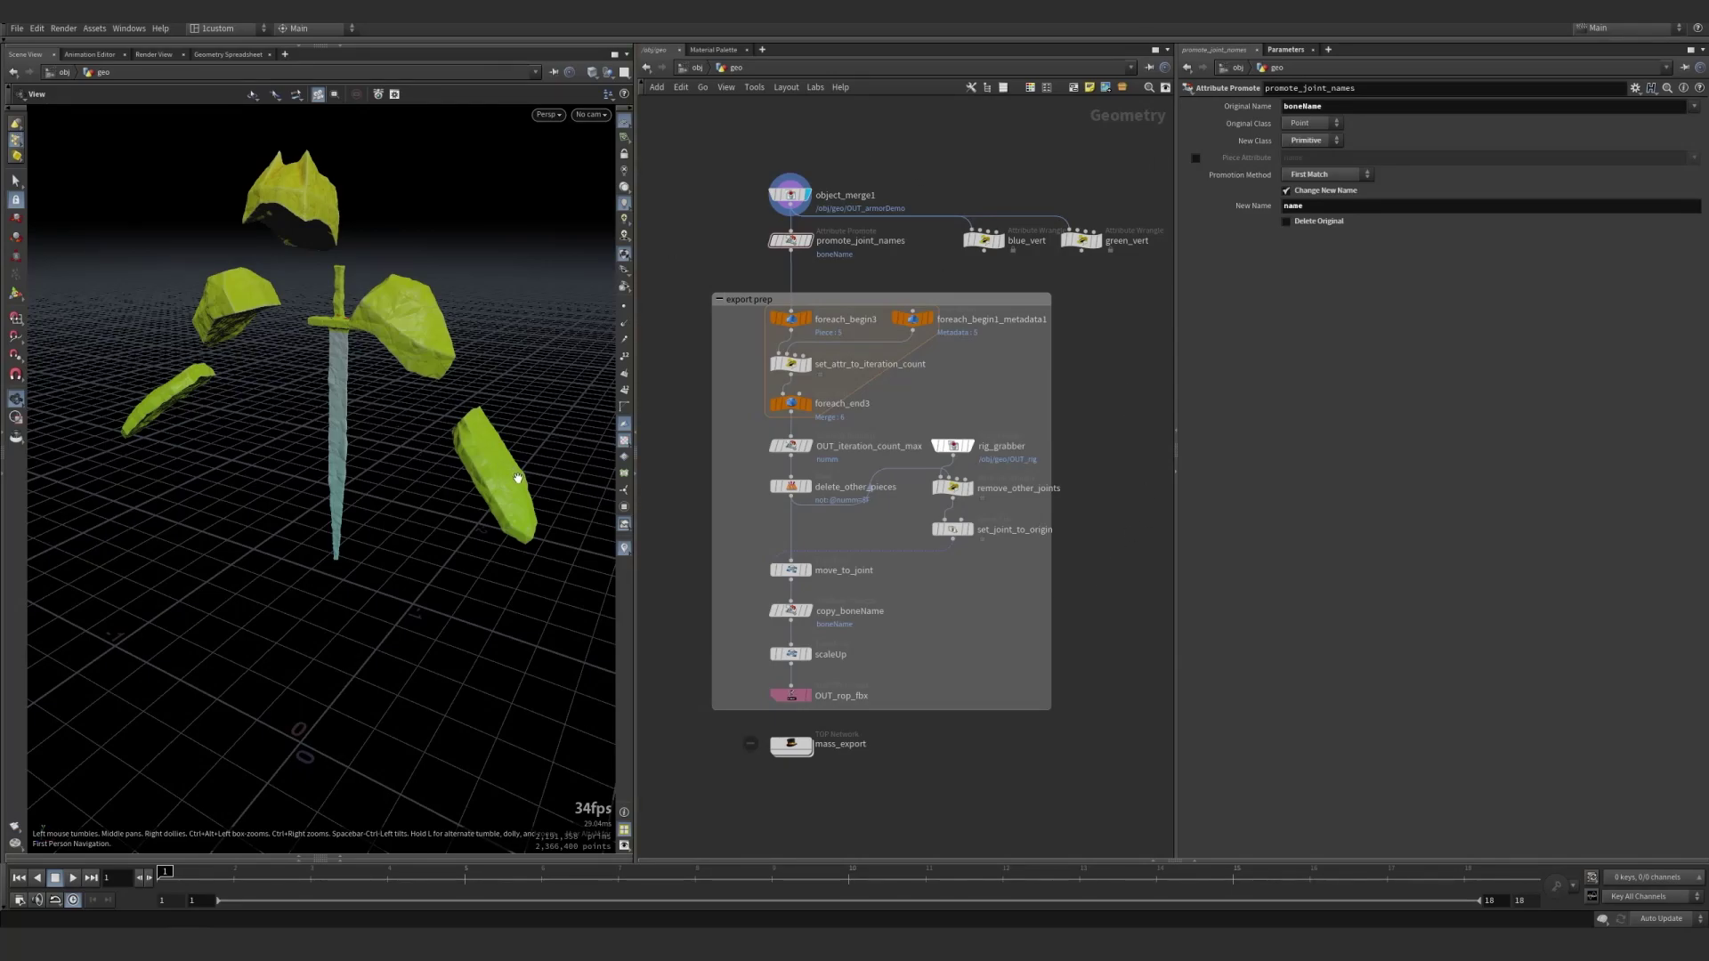
Select the promote_joint_names node in Houdini's armour export network
mouse_move(782, 196)
click(789, 242)
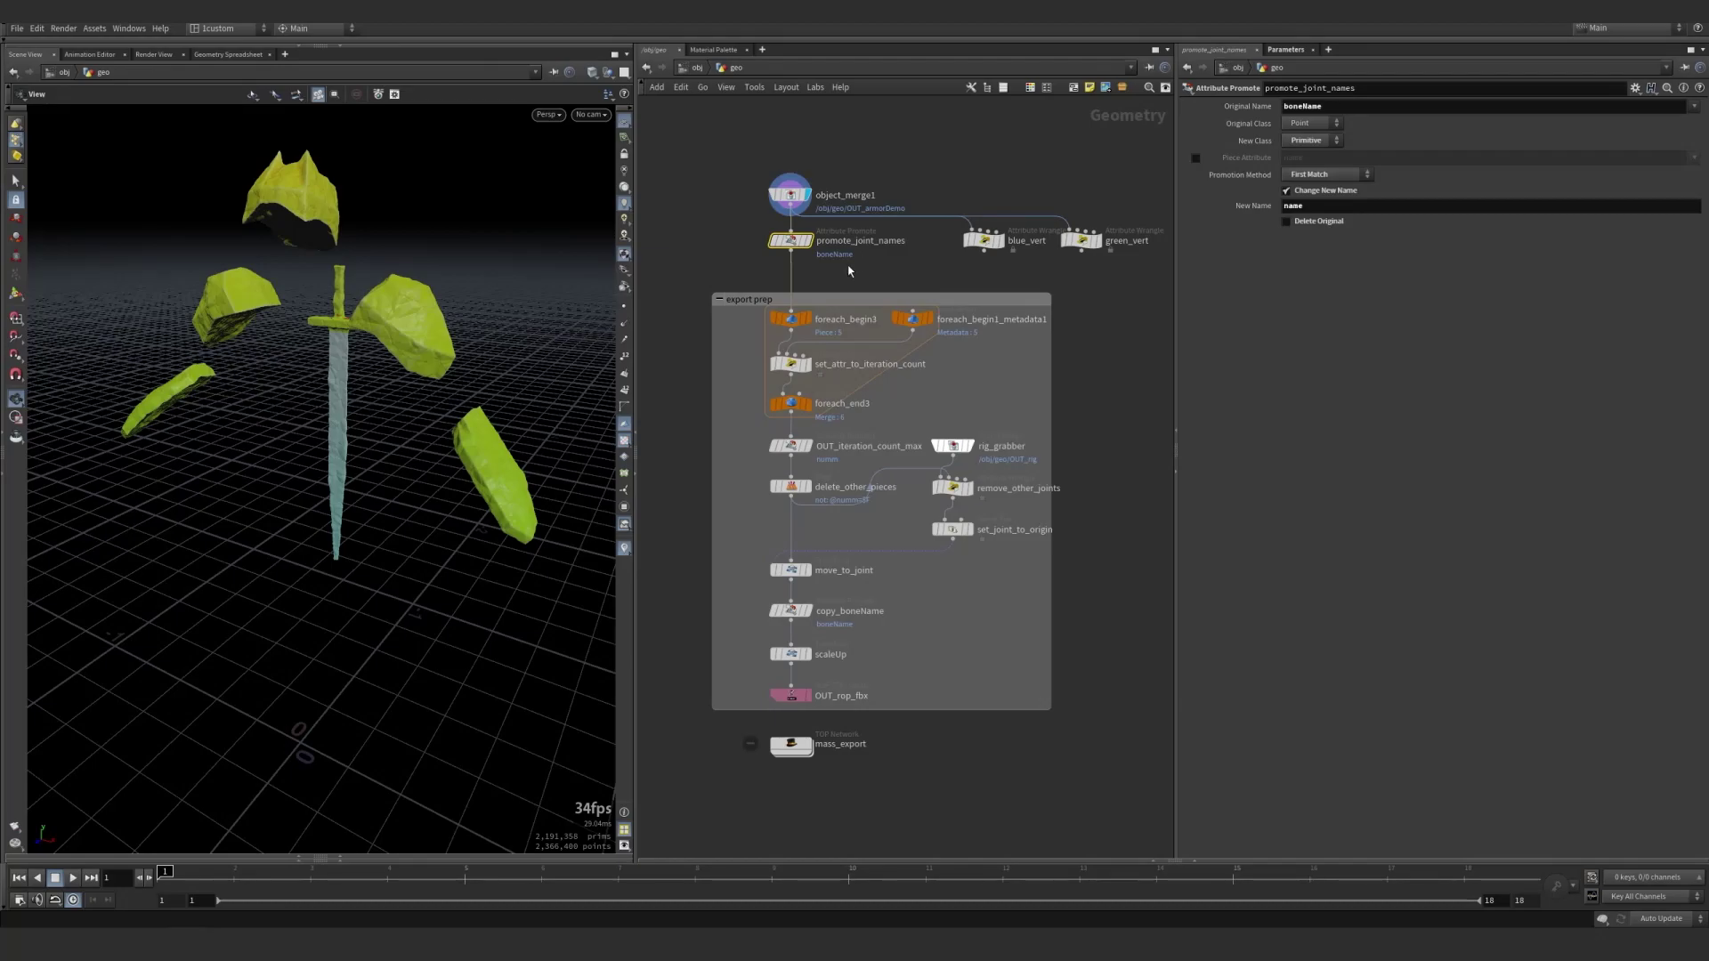
Display the set_attr_to_iteration_count and foreach_end3 outputs, then inspect OUT_iteration_count_max's Maximum maxFrame promotion
click(810, 368)
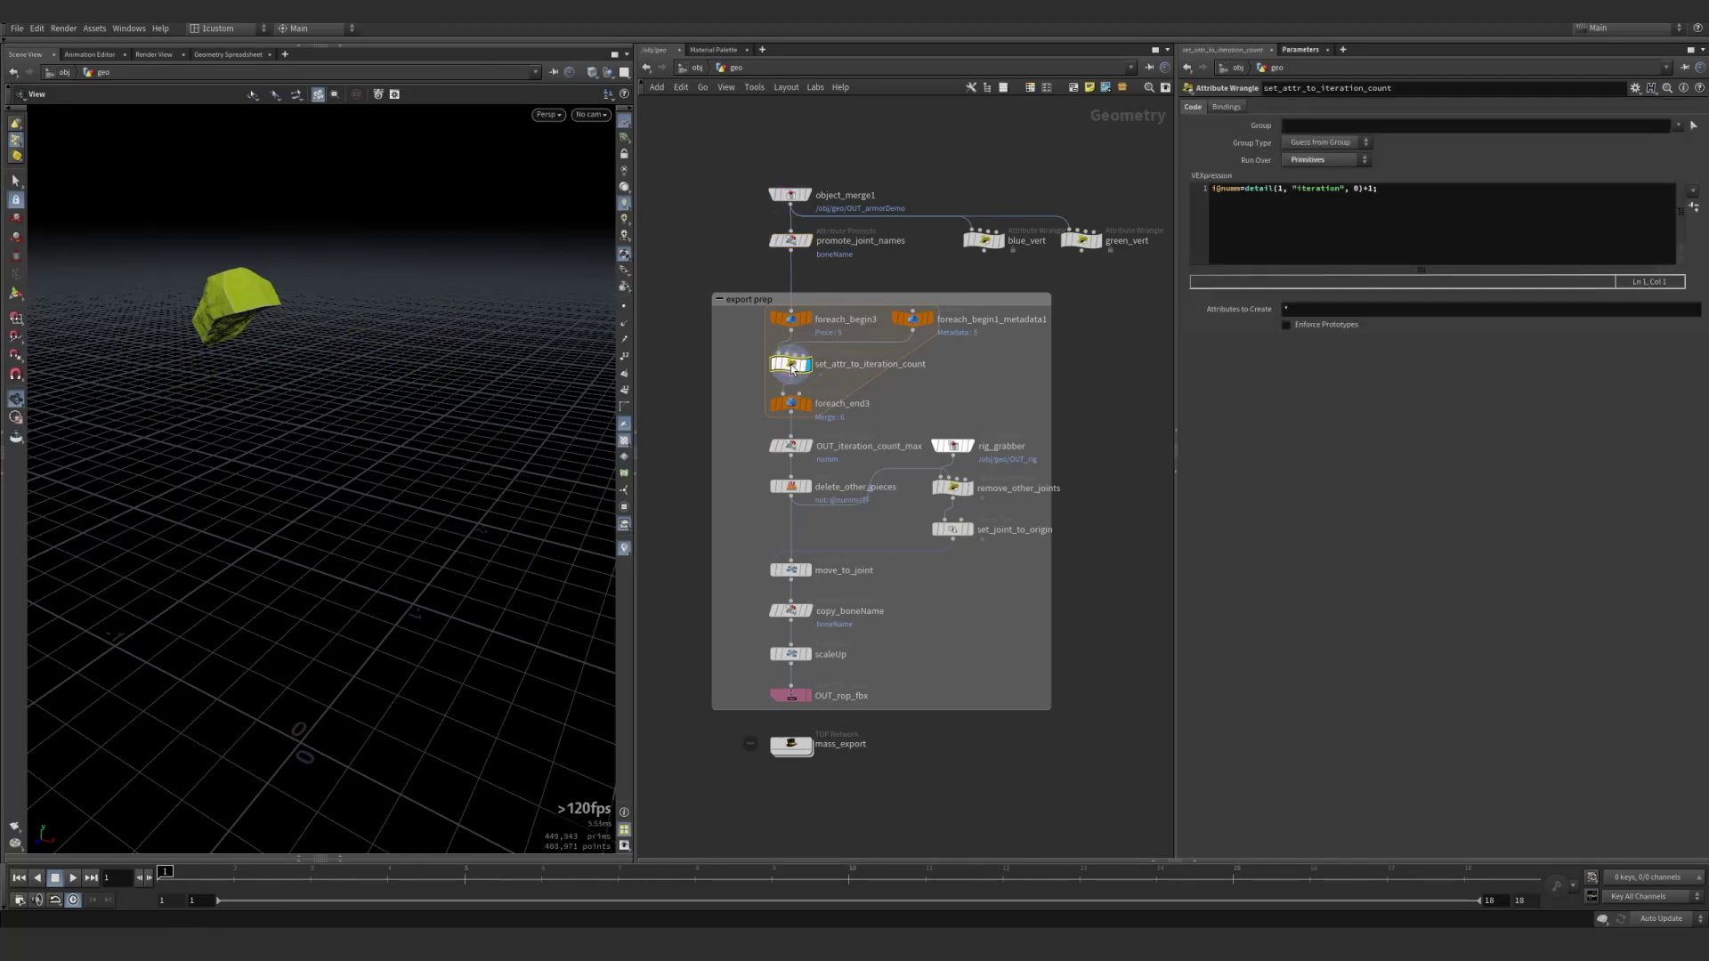
click(792, 369)
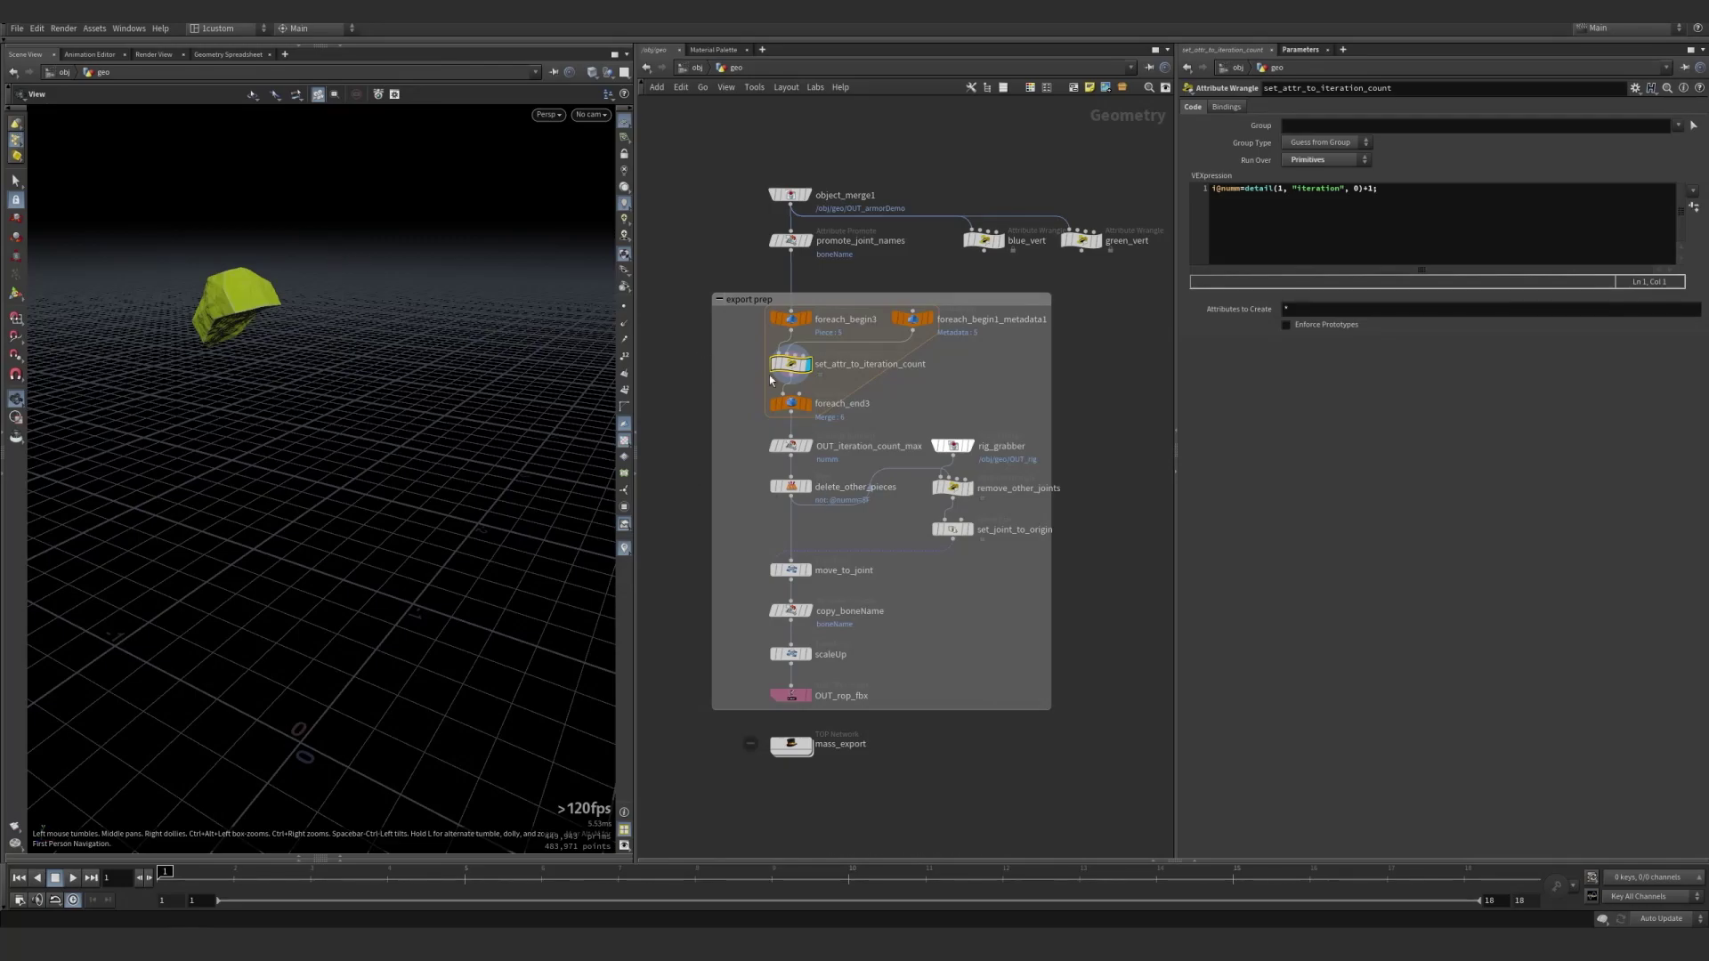
mouse_move(793, 372)
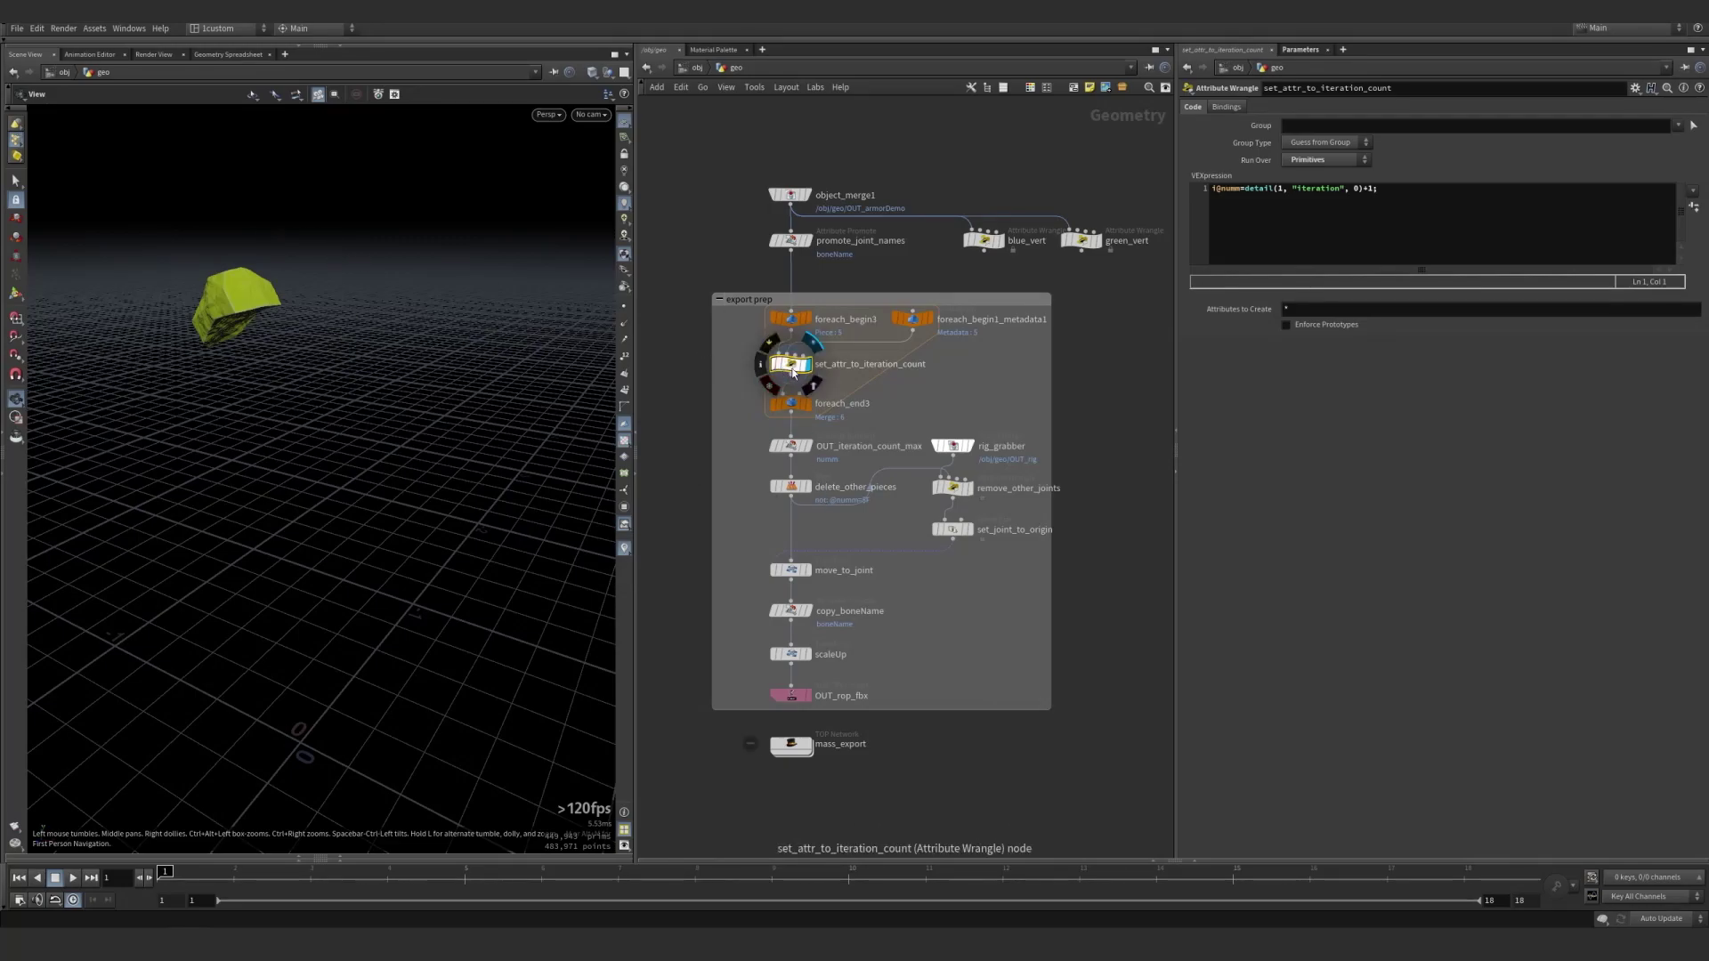
mouse_move(812, 410)
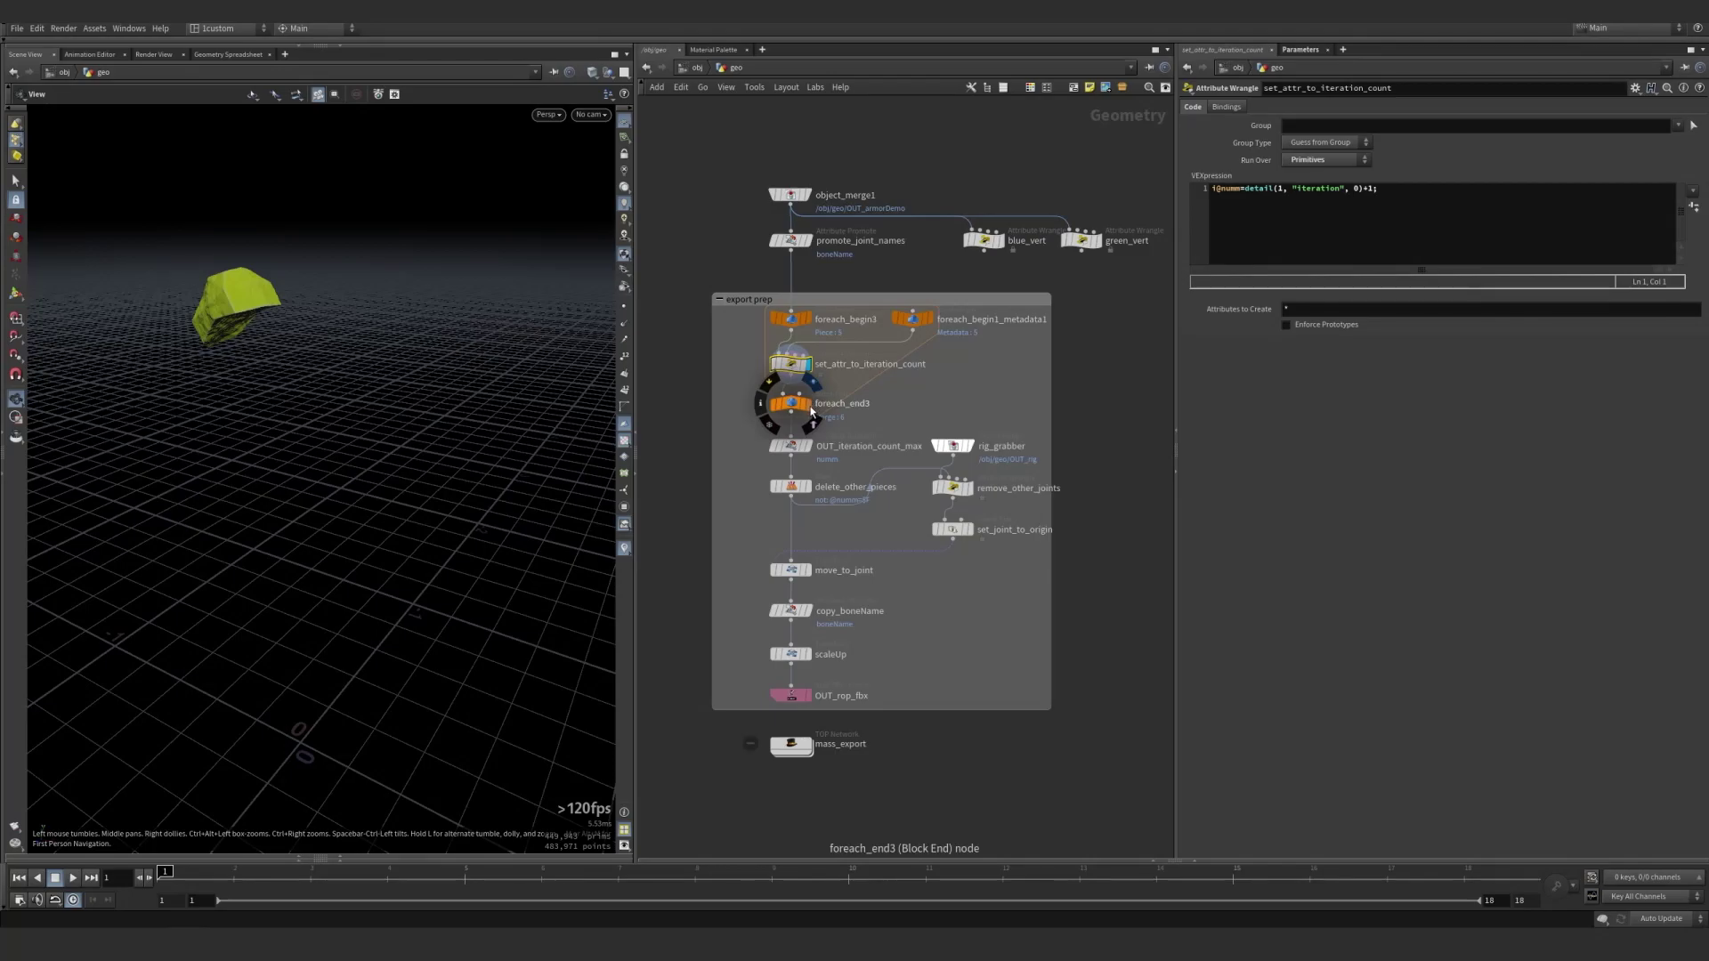
click(810, 409)
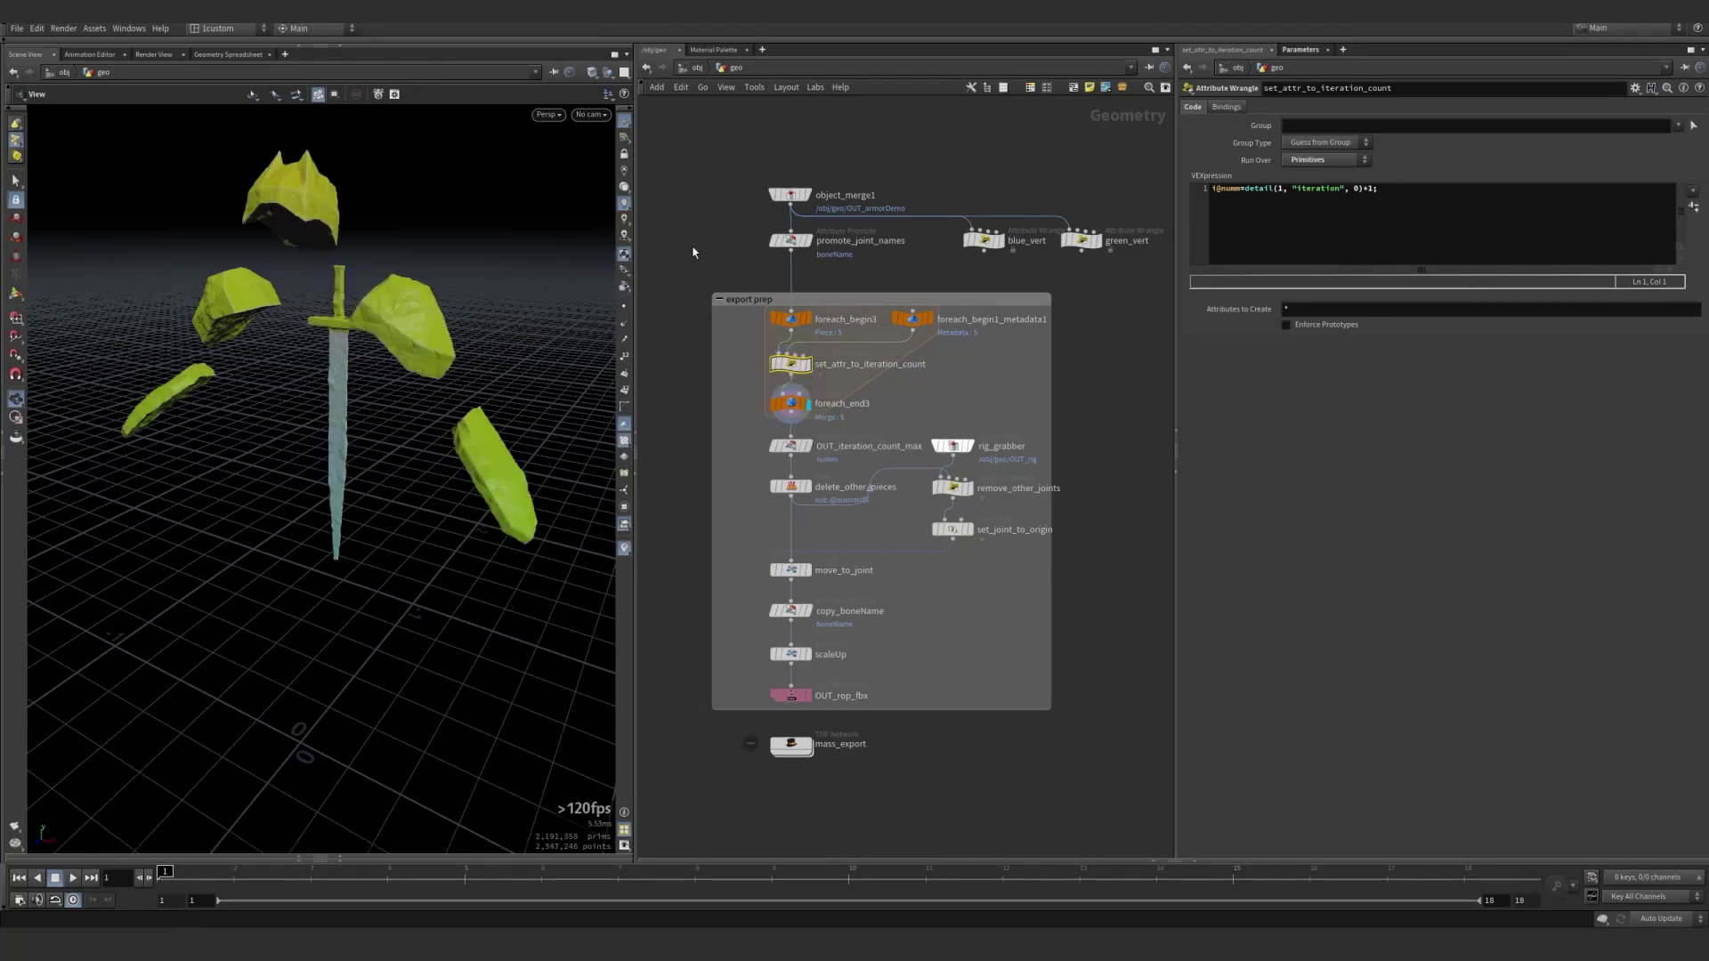
click(793, 449)
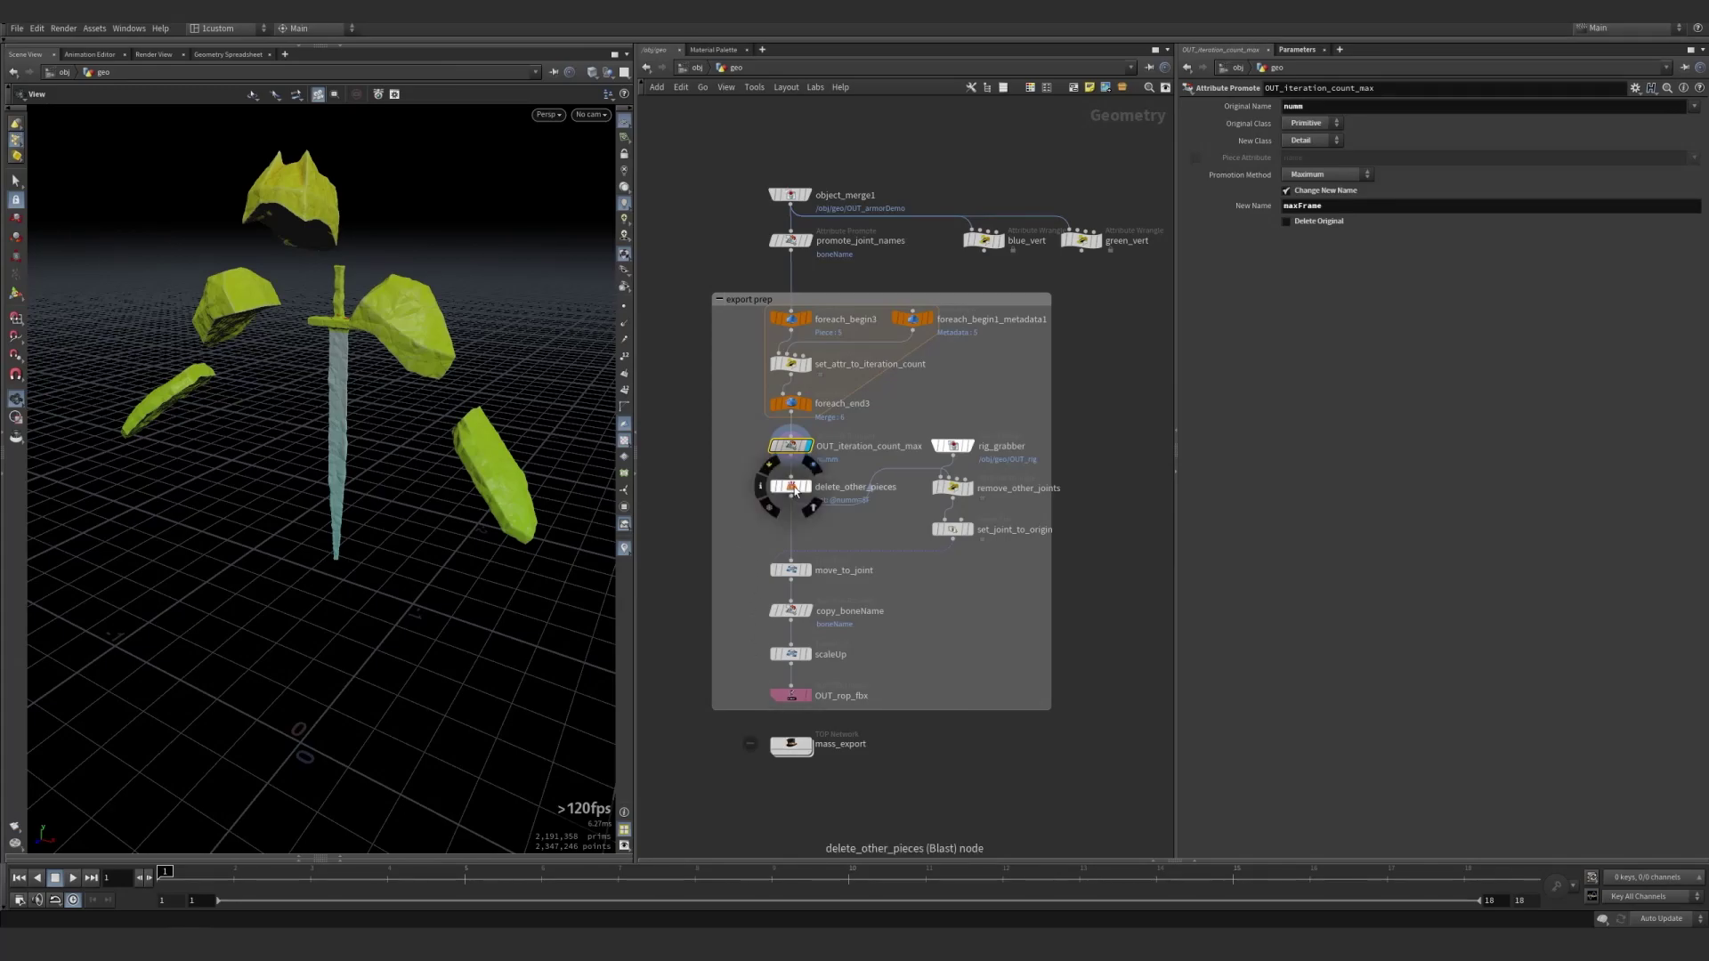
Display delete_other_pieces and step through frames 1–4 to see a different piece isolated each frame
click(812, 466)
click(790, 486)
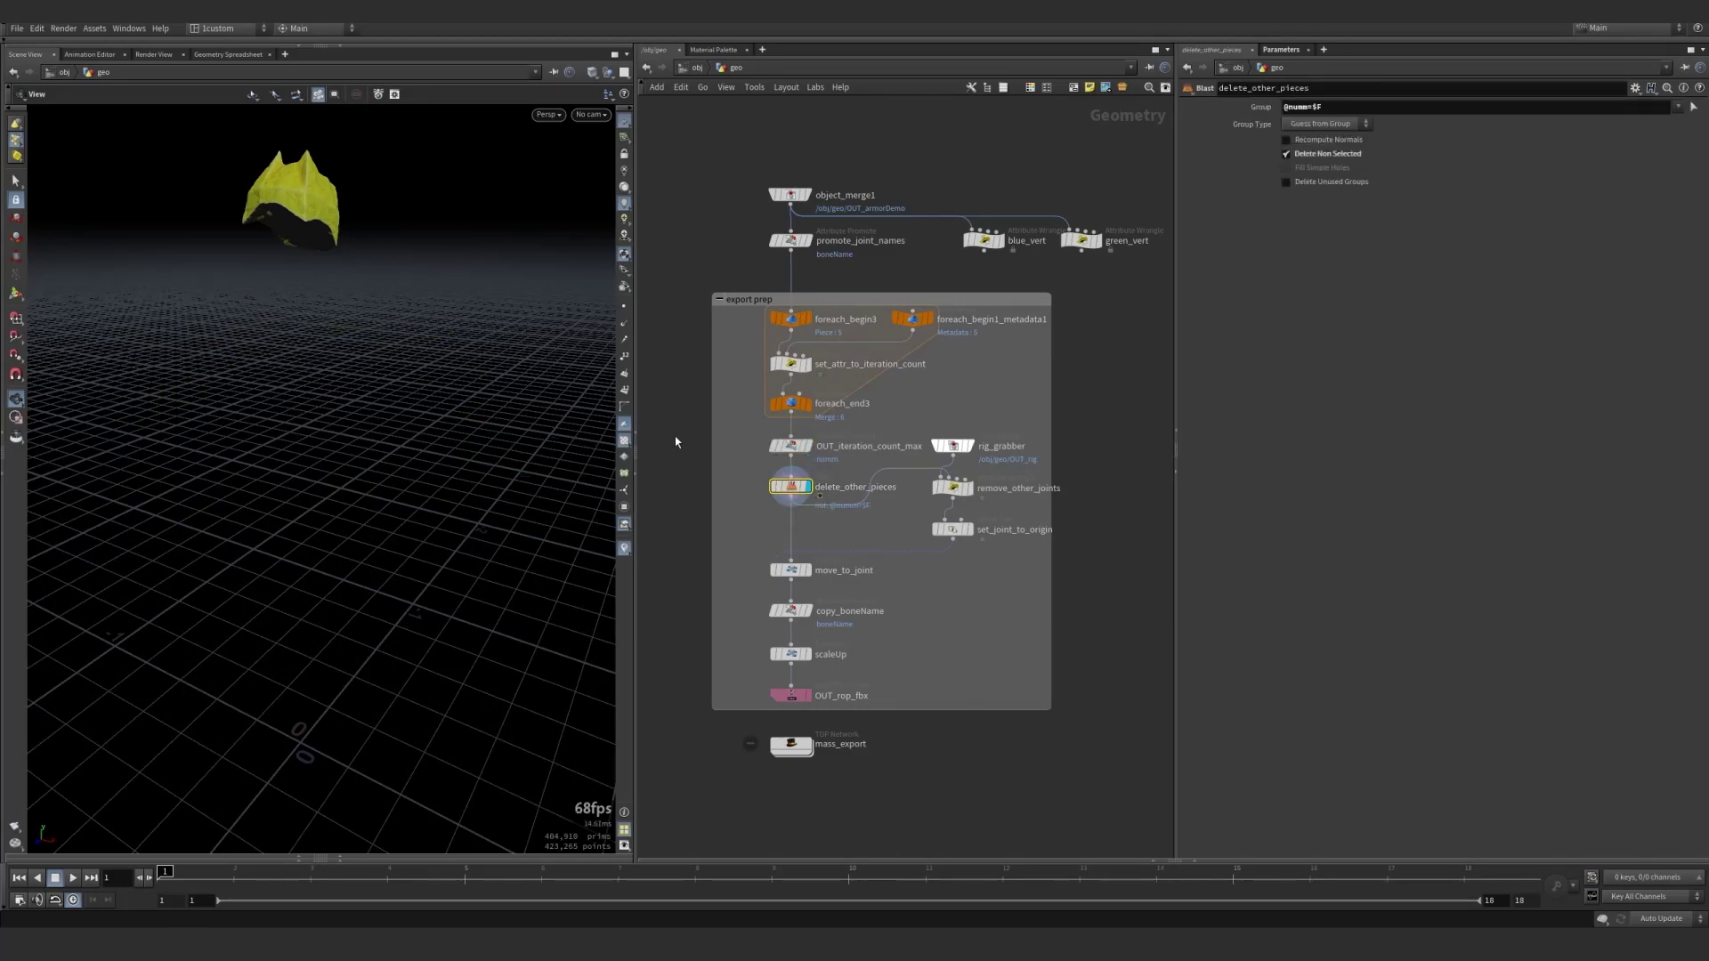
click(231, 880)
click(315, 879)
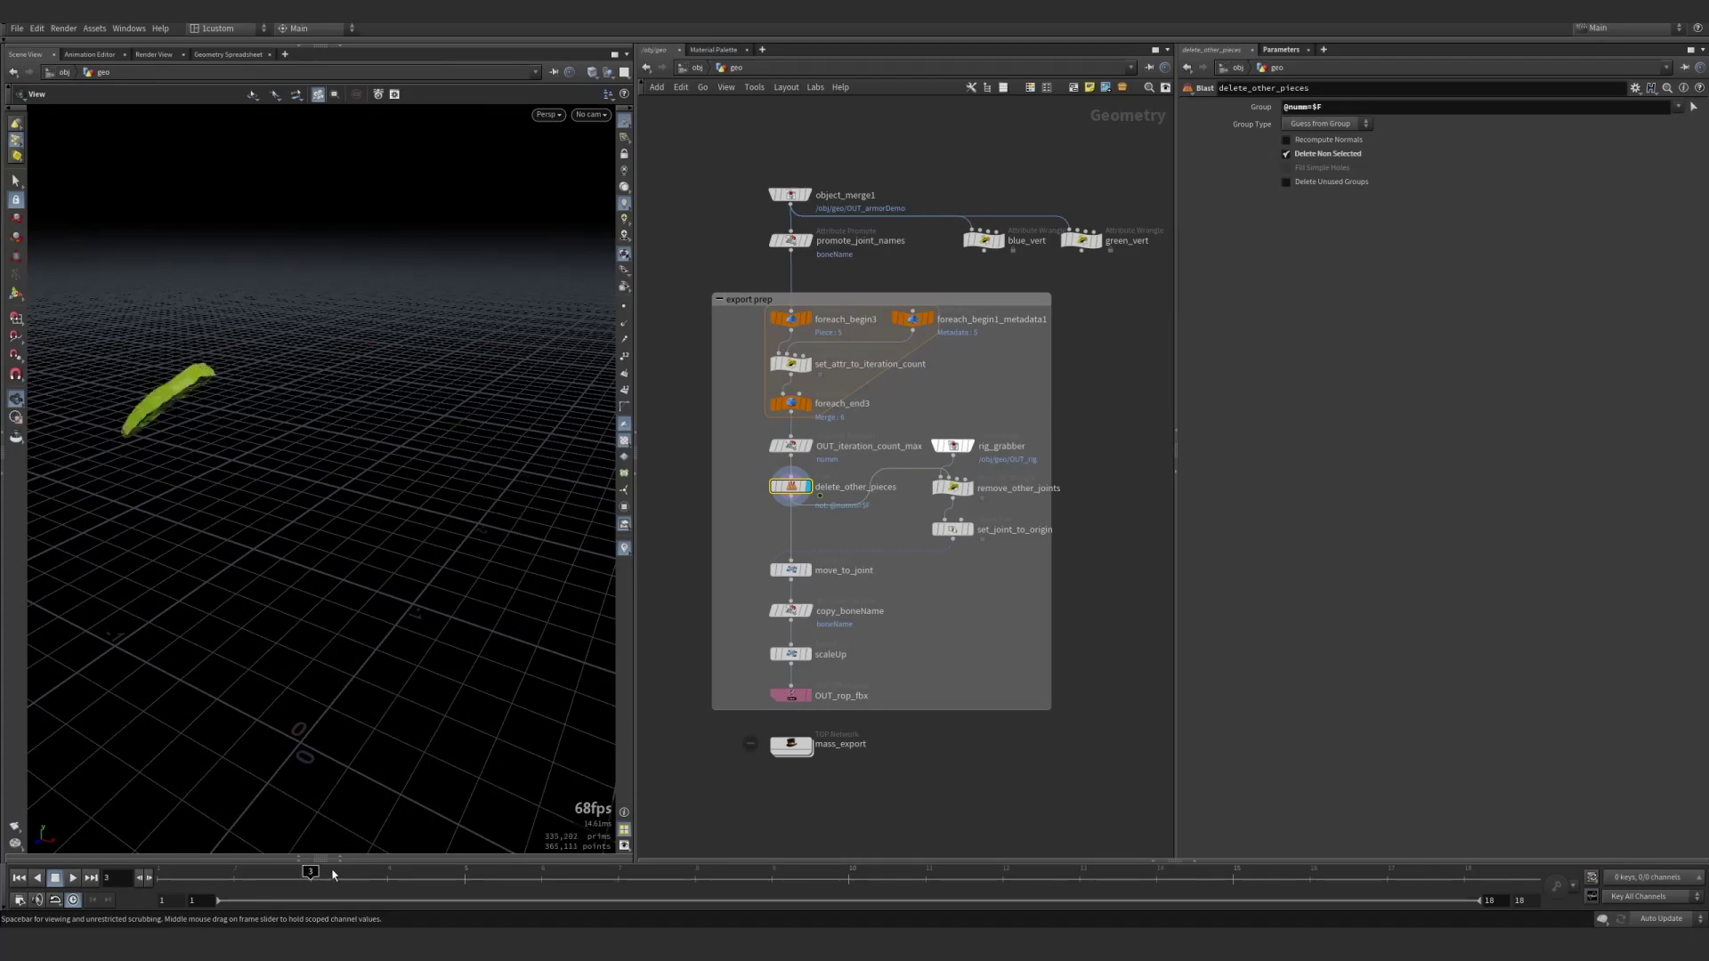
click(387, 877)
click(160, 877)
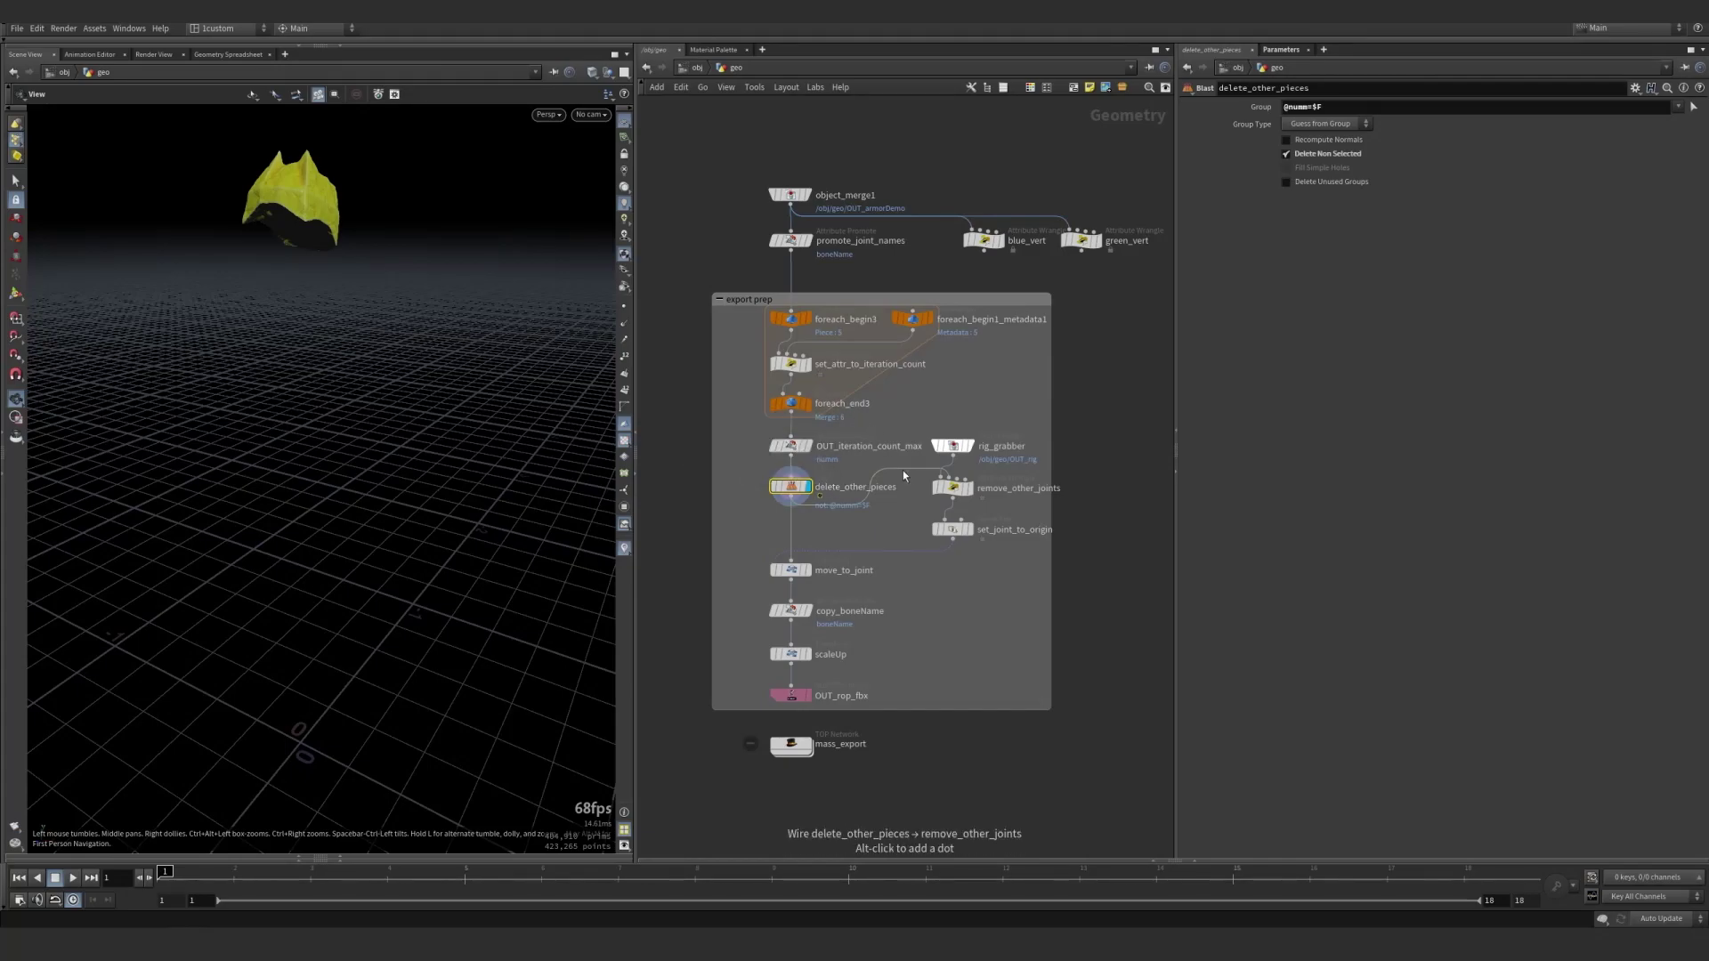
Inspect rig_grabber, remove_other_joints and set_joint_to_origin to confirm the matching joint is isolated at the origin
click(959, 452)
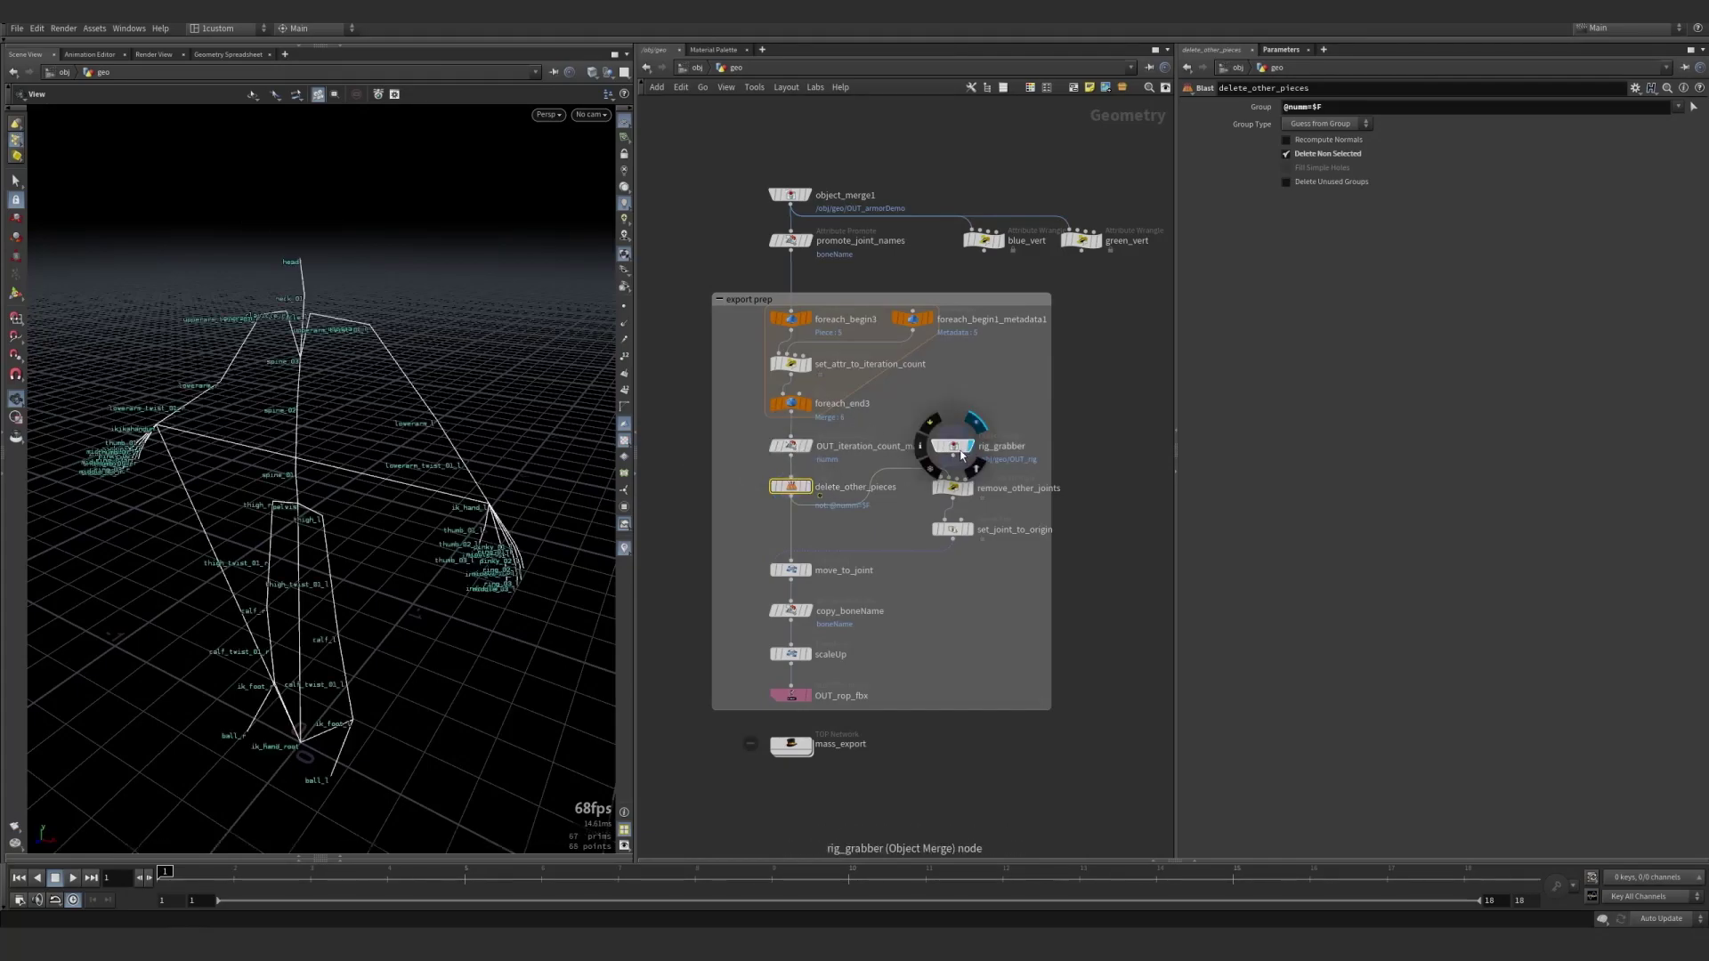
click(954, 448)
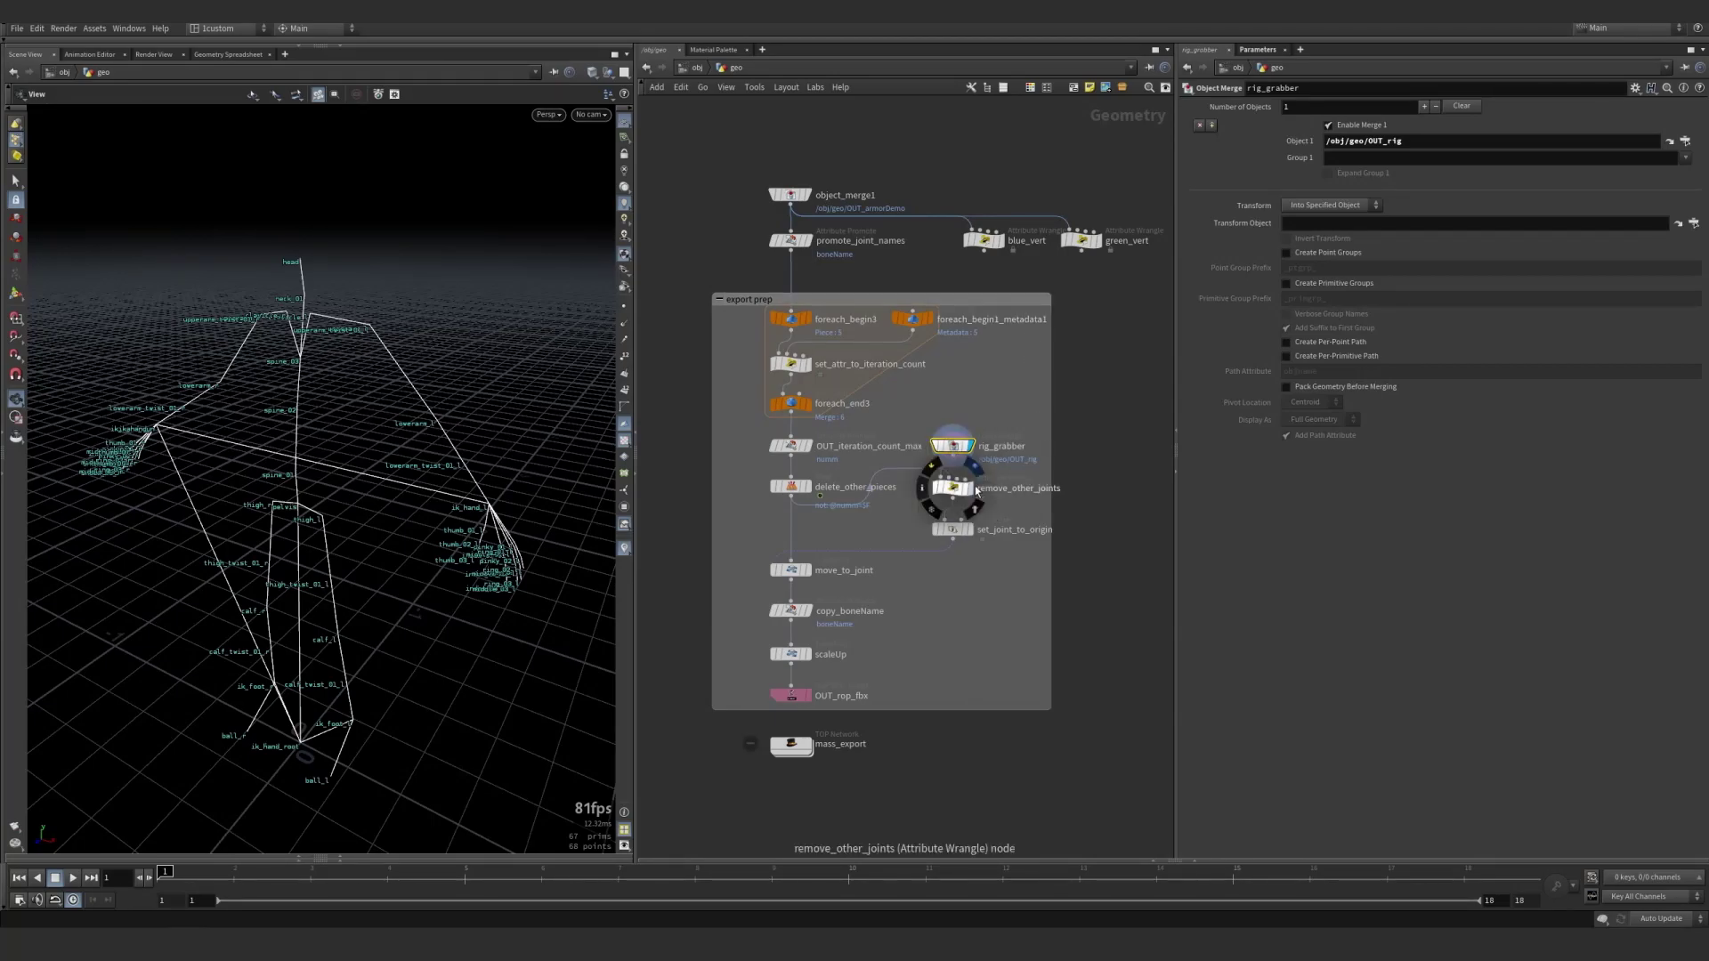
click(974, 466)
click(954, 488)
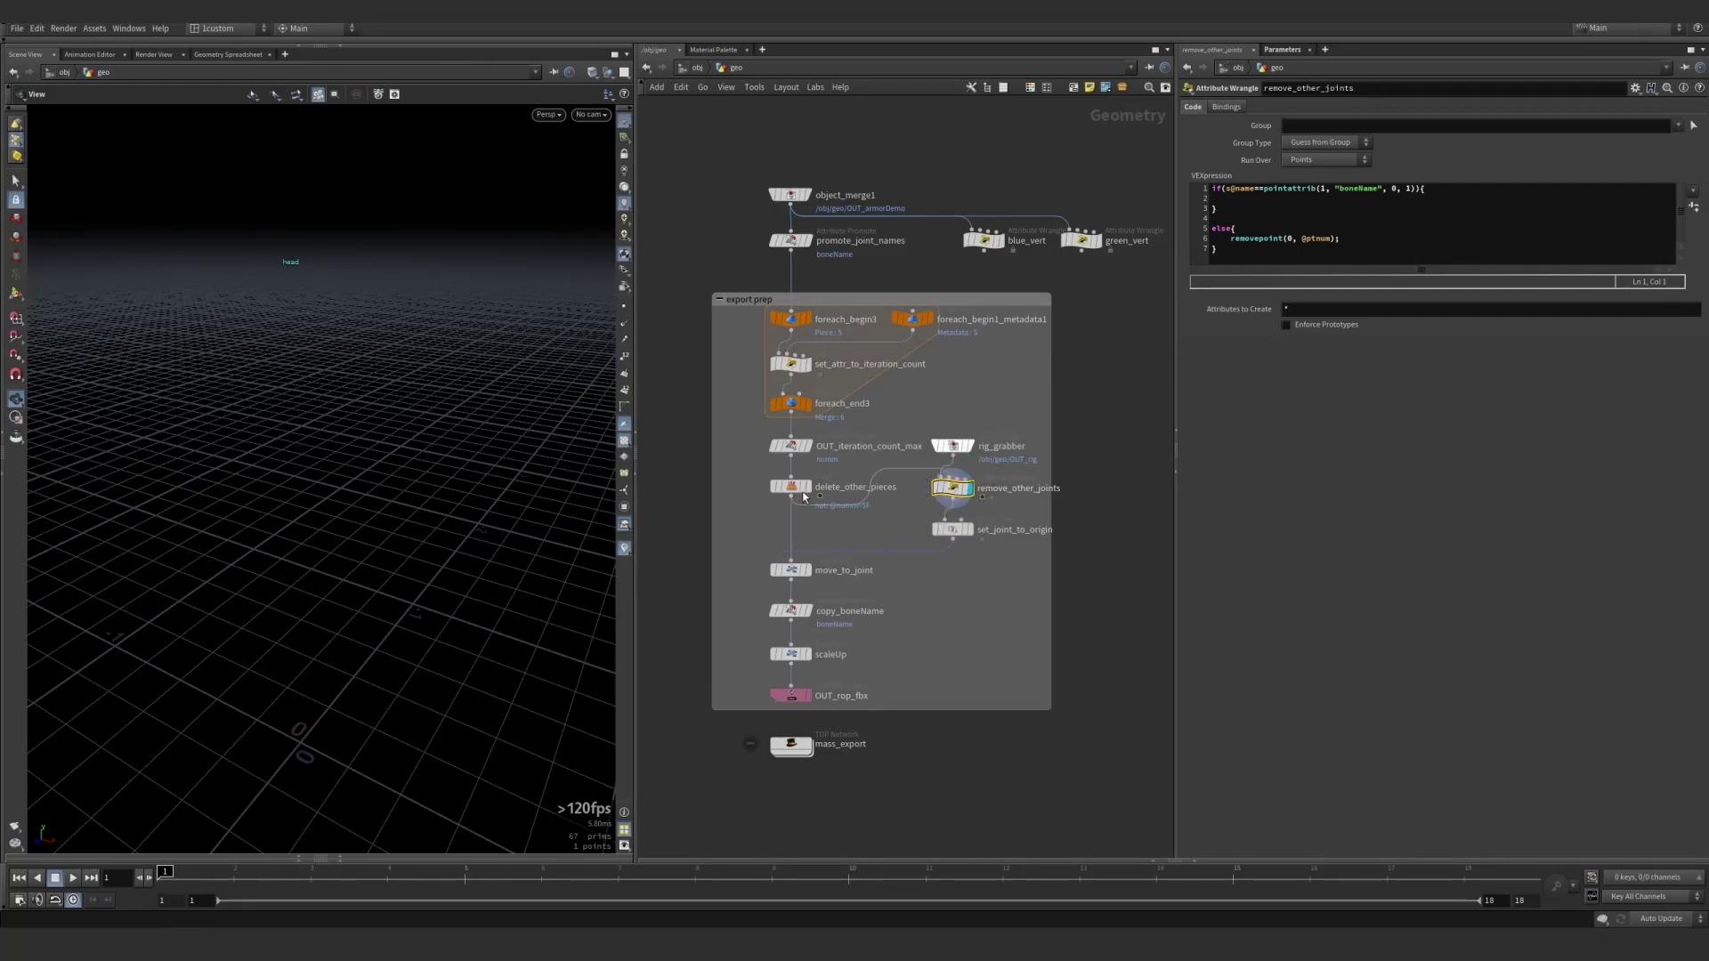
click(807, 486)
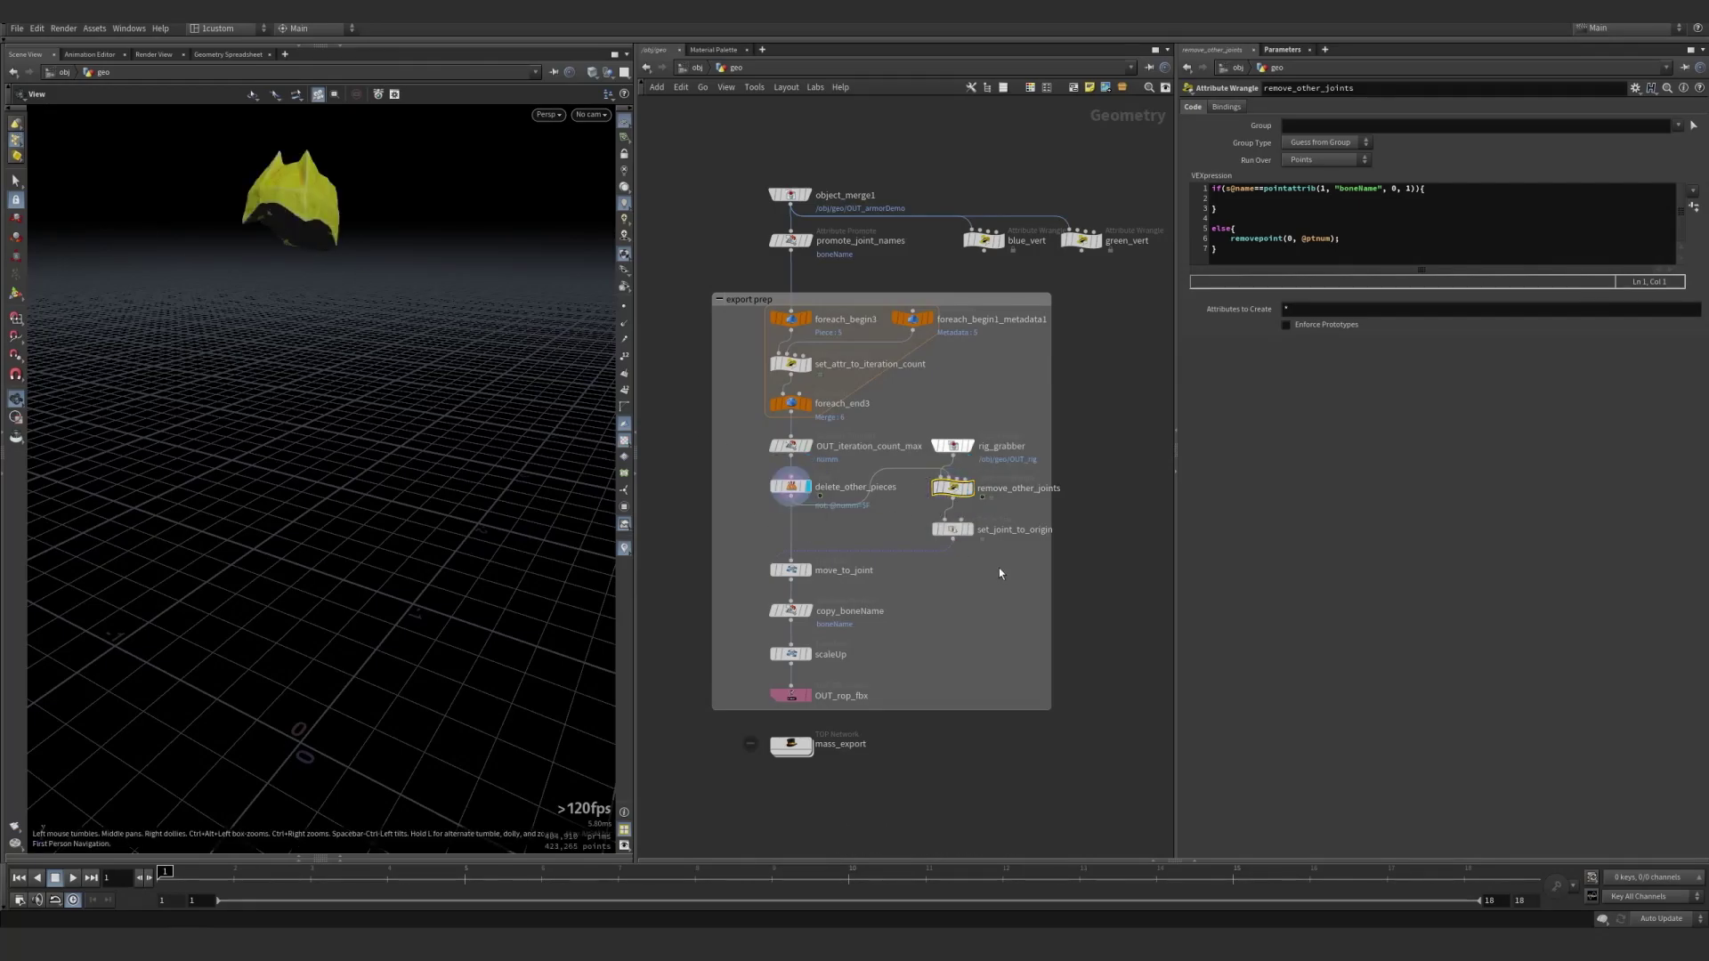
click(973, 531)
click(960, 531)
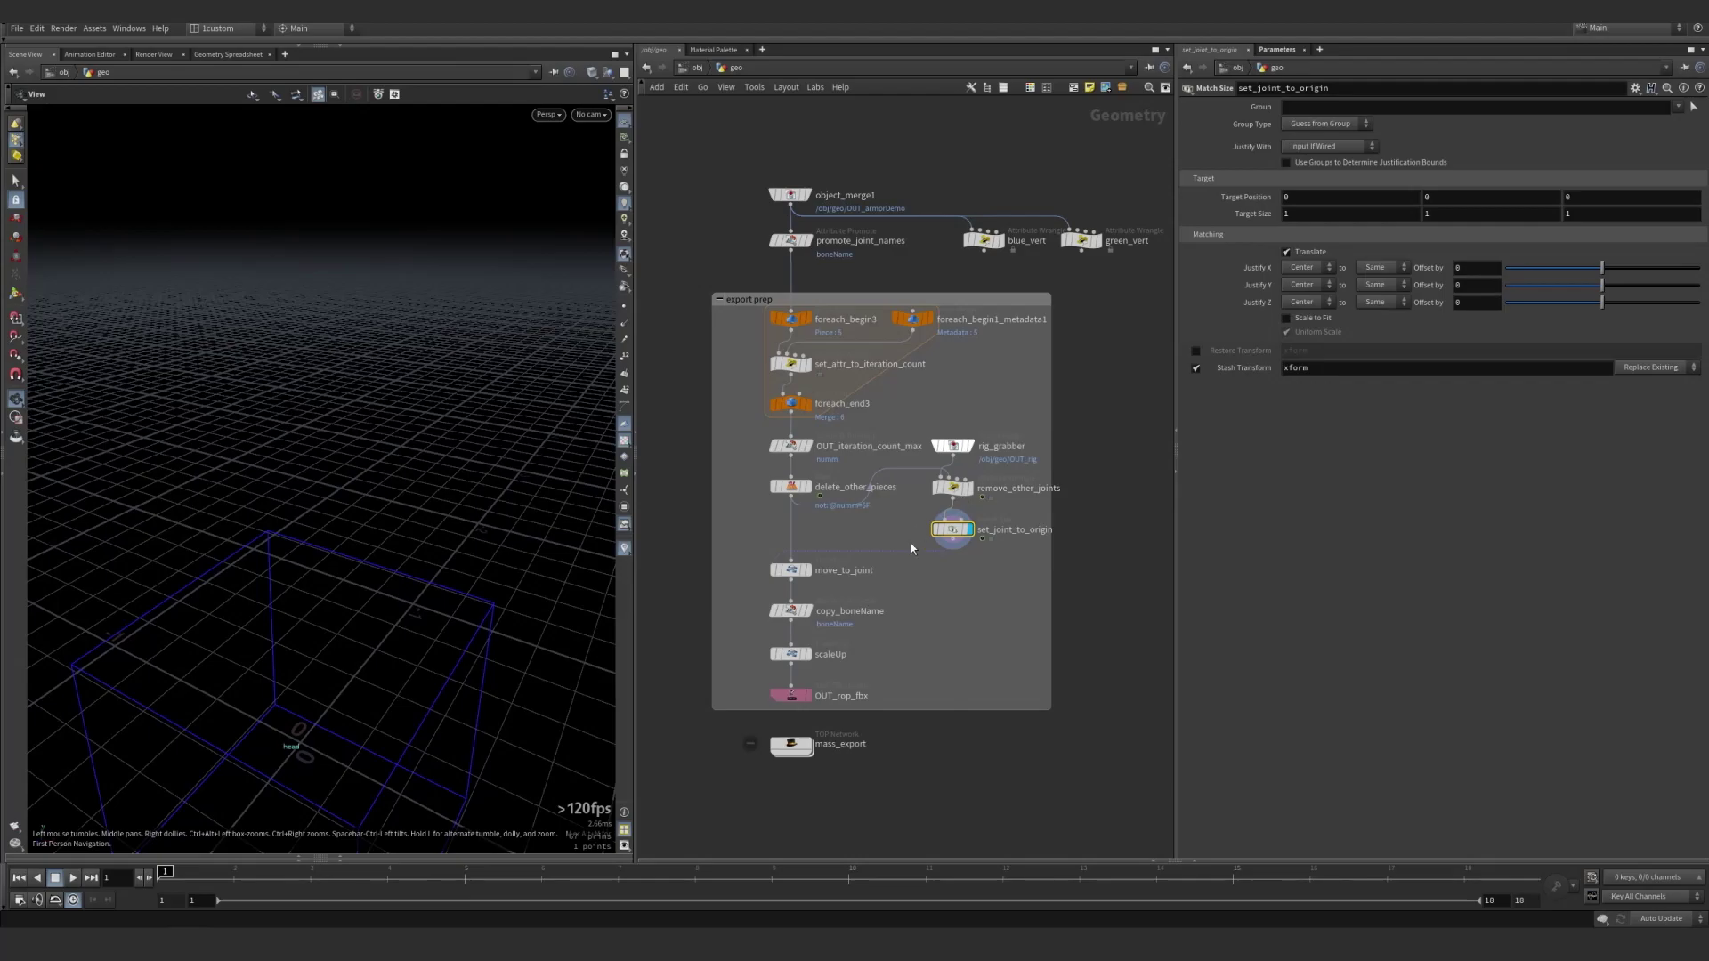
mouse_move(953, 531)
Show move_to_joint's detail() translate expressions and orbit the yellow piece, then open copy_boneName's settings
click(807, 570)
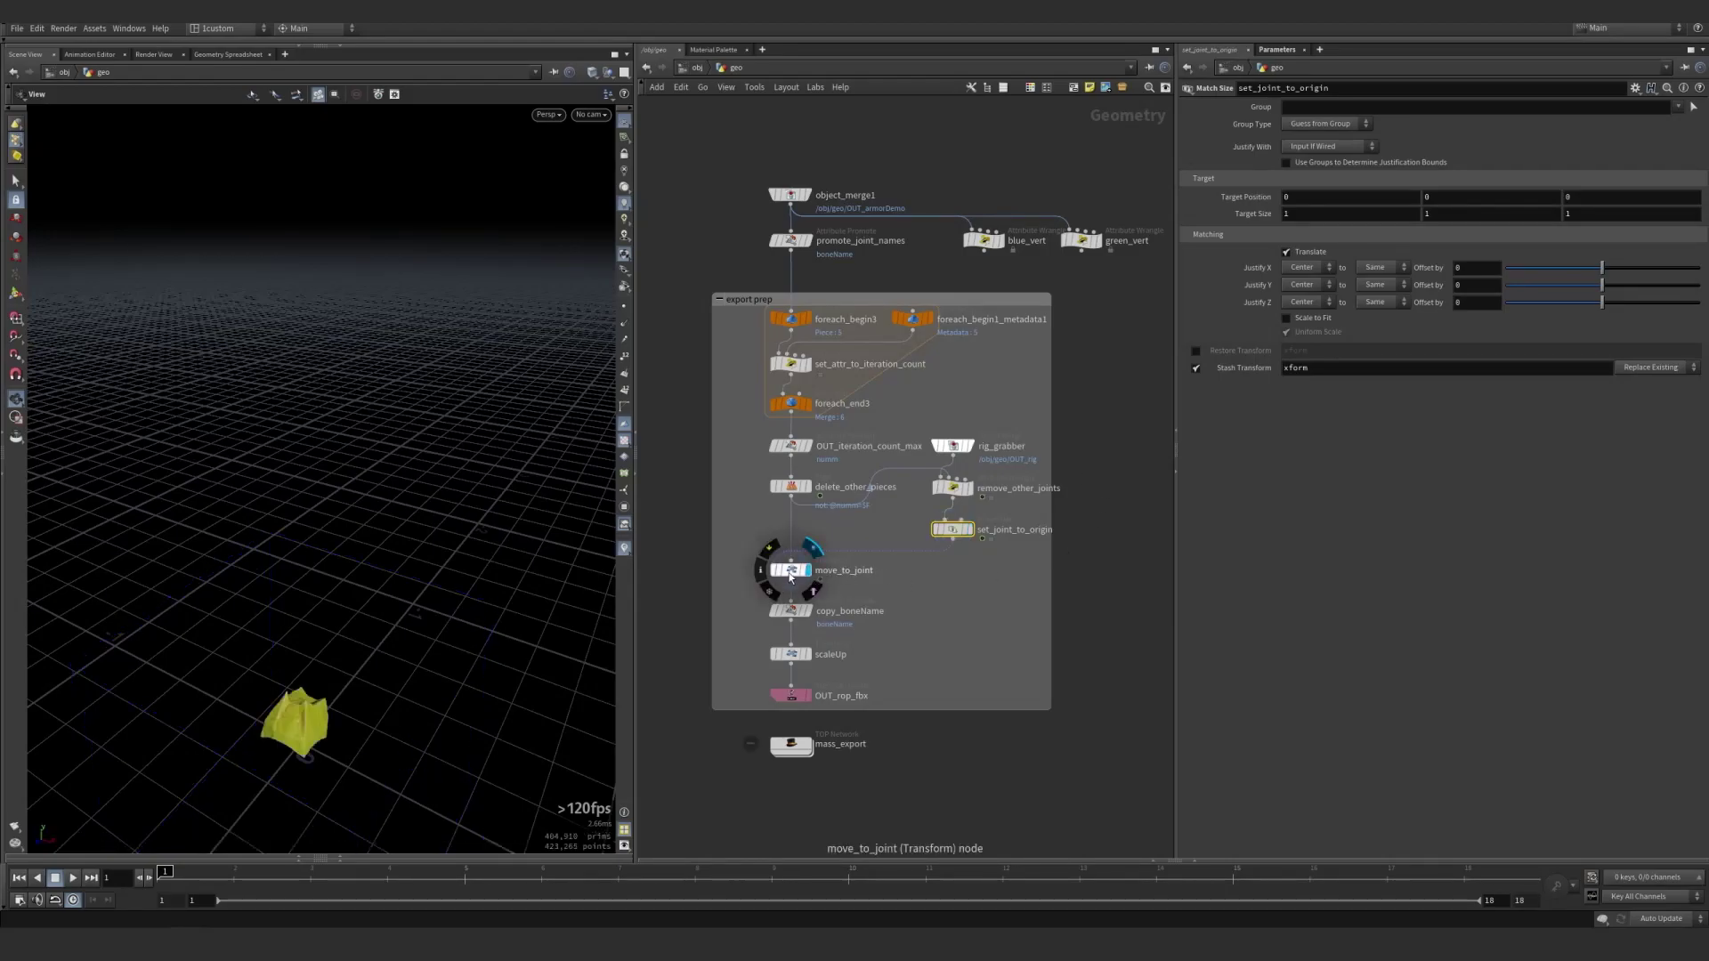
click(790, 571)
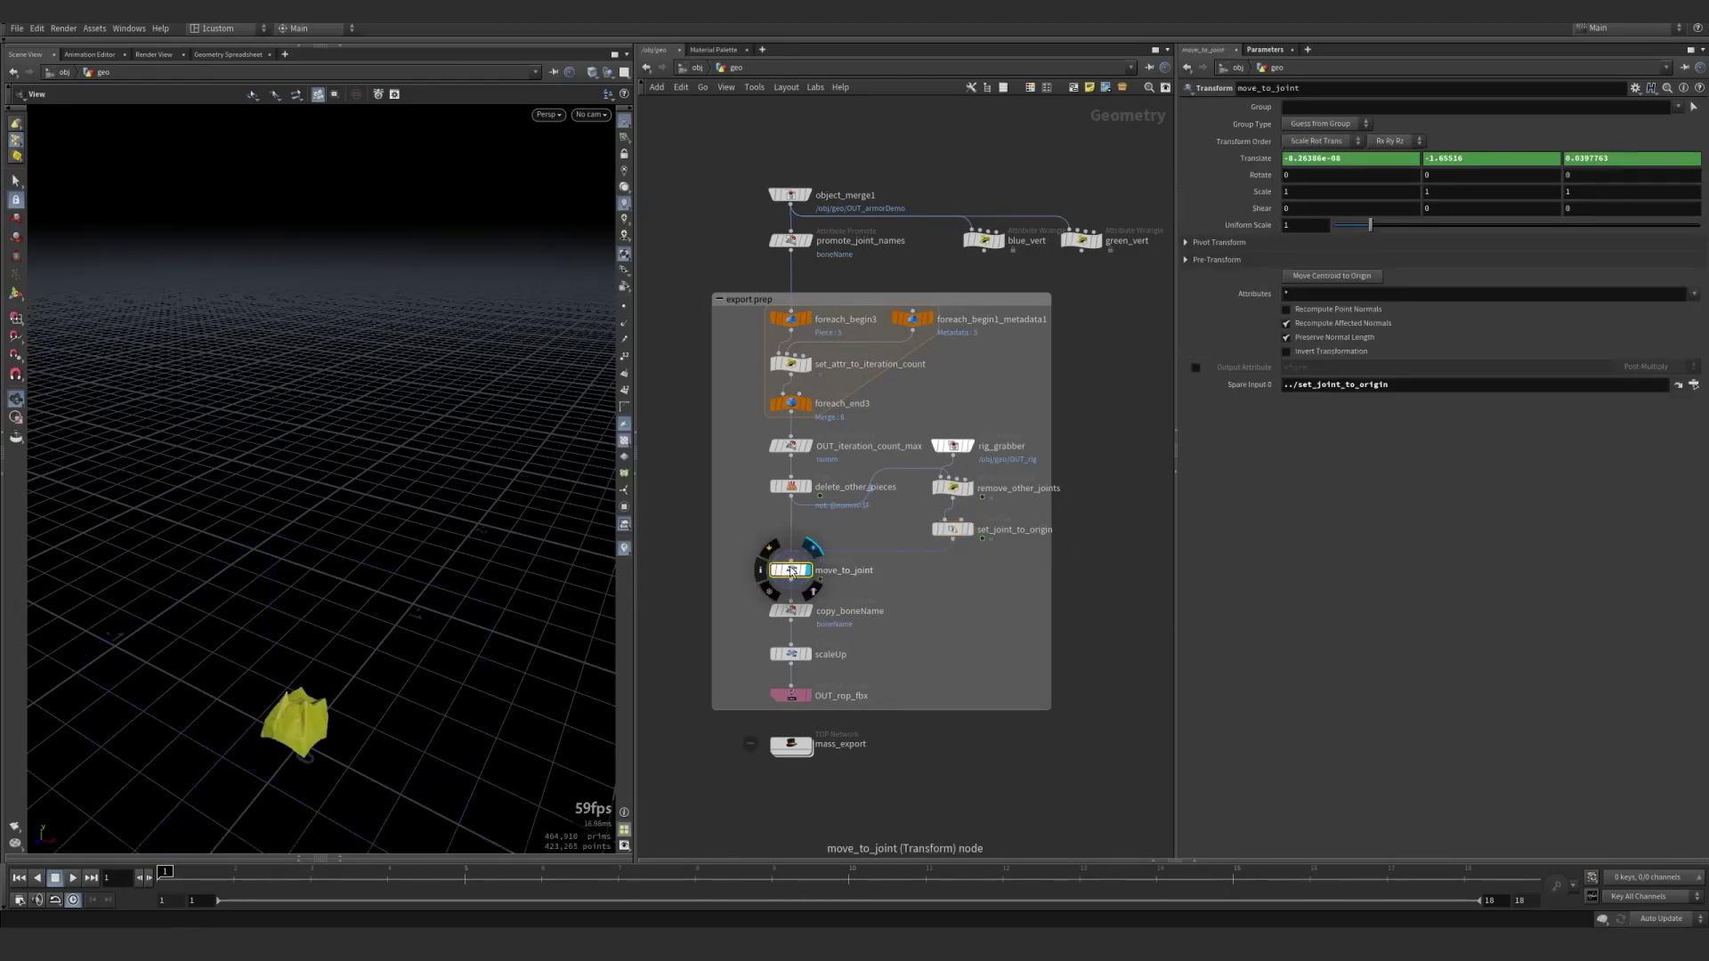
text(detail(-1, "xform", 12)	detail(-1, "xform", 13)	detail(-1, "xform", 14))
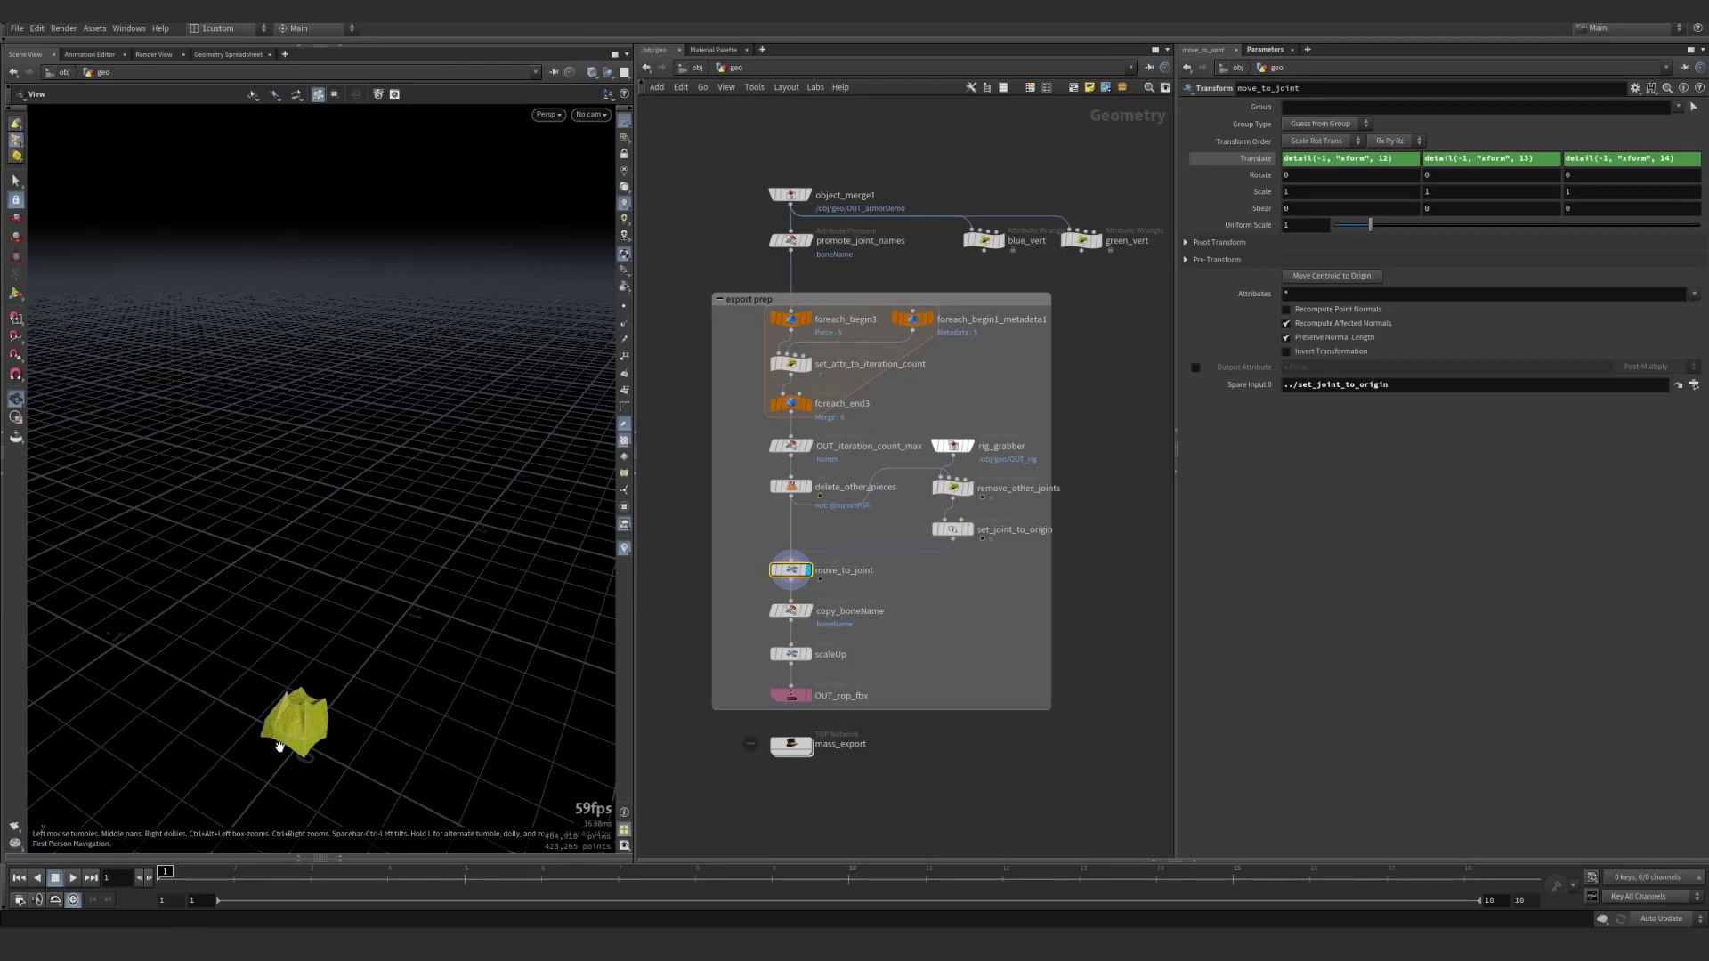
drag(329, 760, 306, 599)
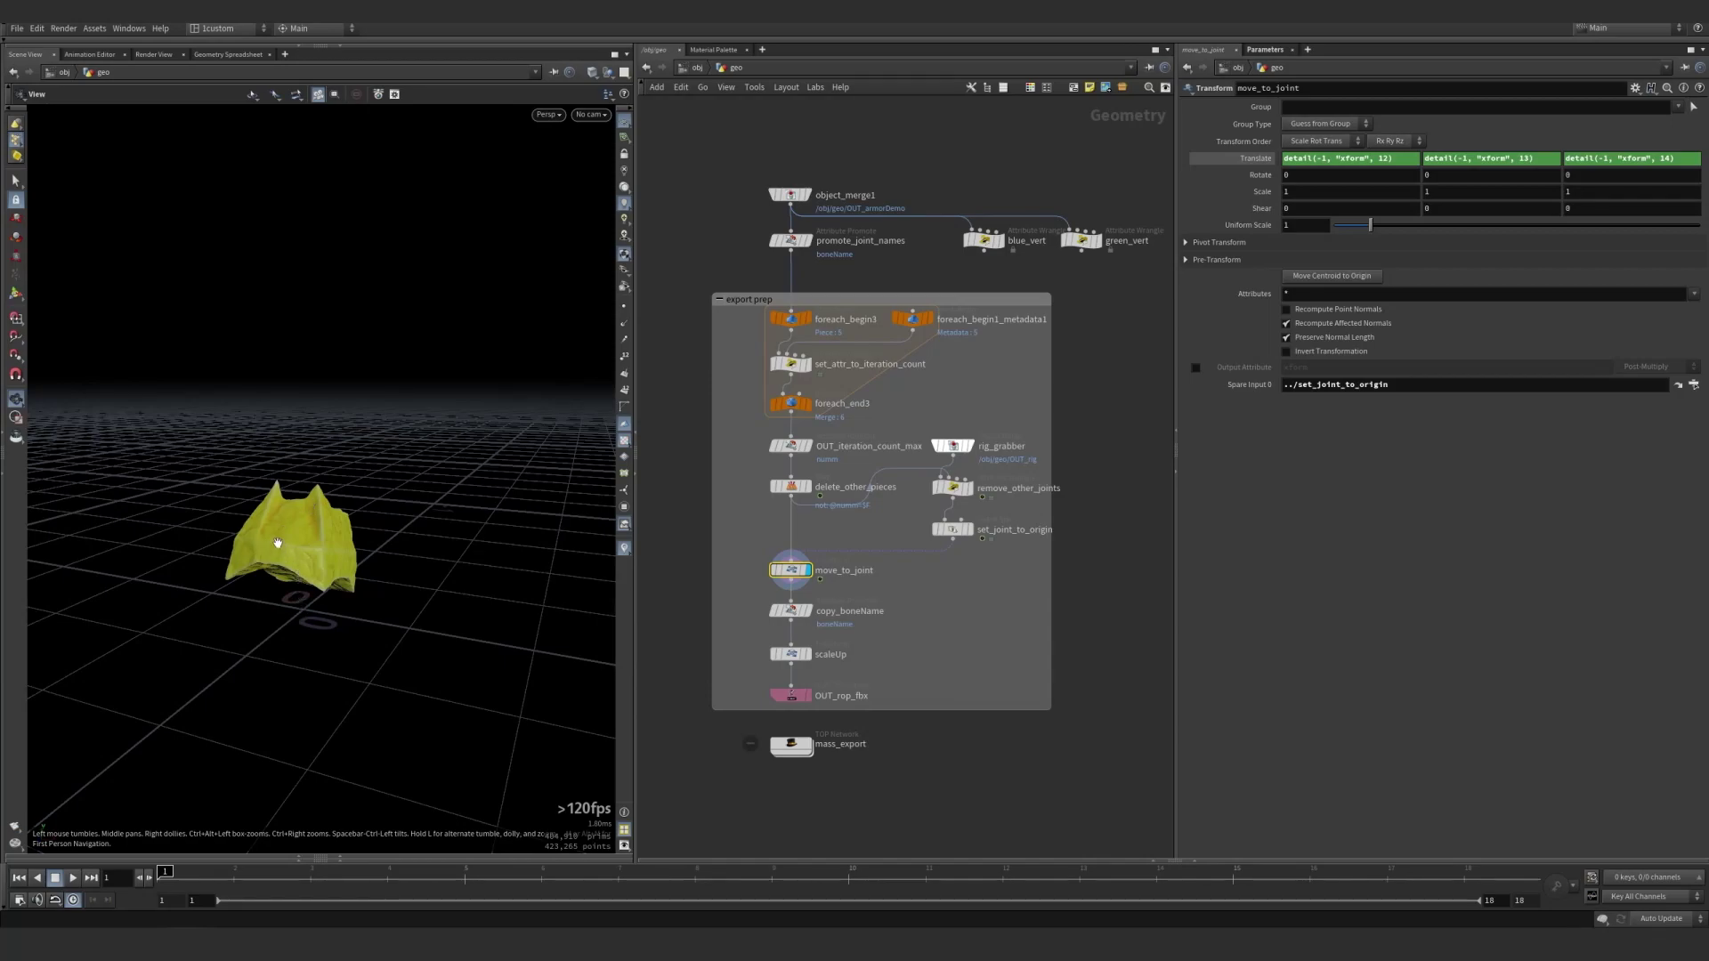
drag(336, 514, 399, 431)
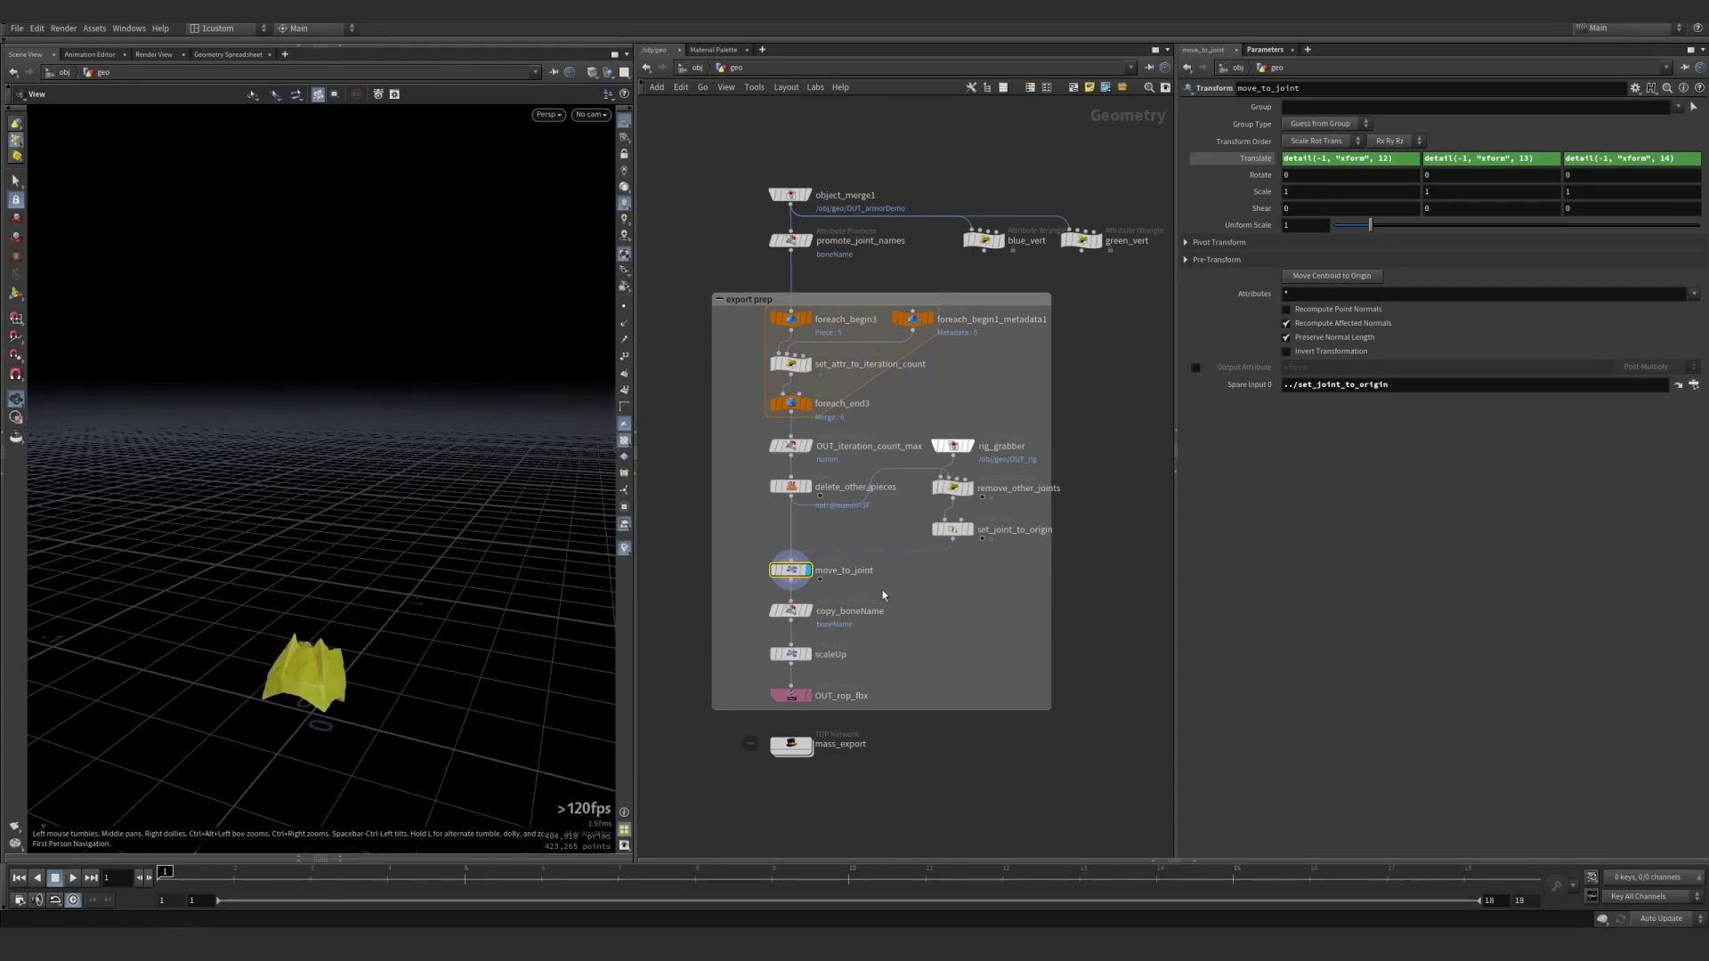
click(788, 614)
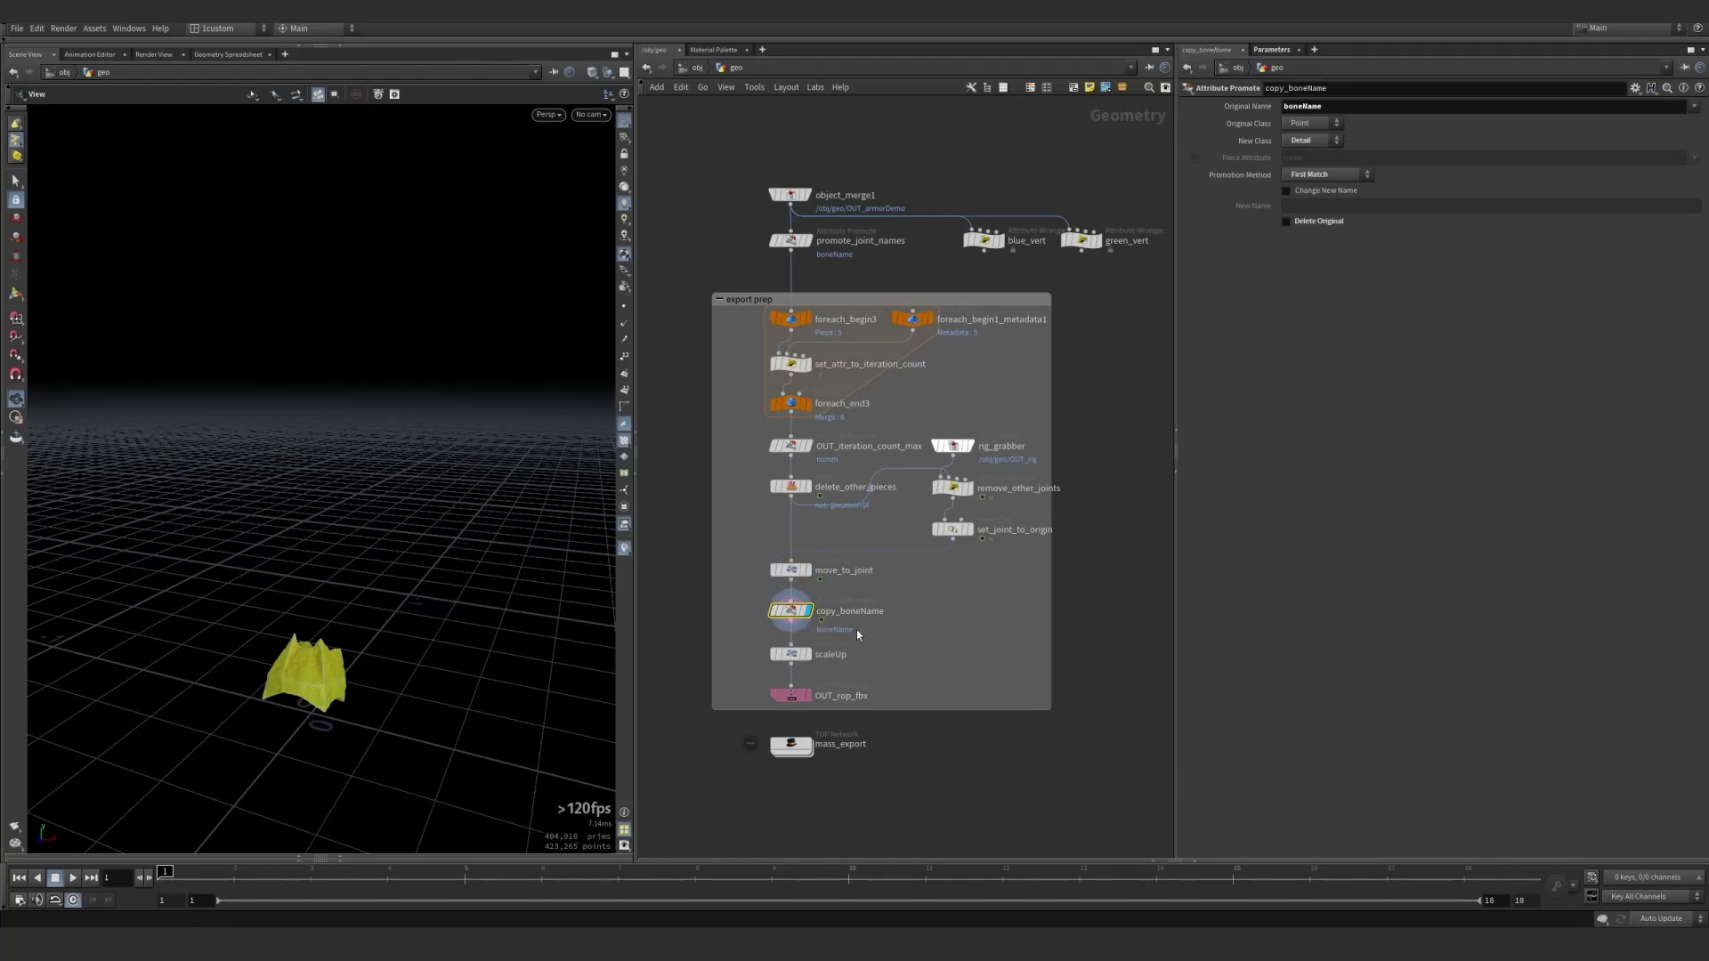
Display the scaleUp node to see the piece enlarged by Uniform Scale 100
click(805, 655)
click(793, 657)
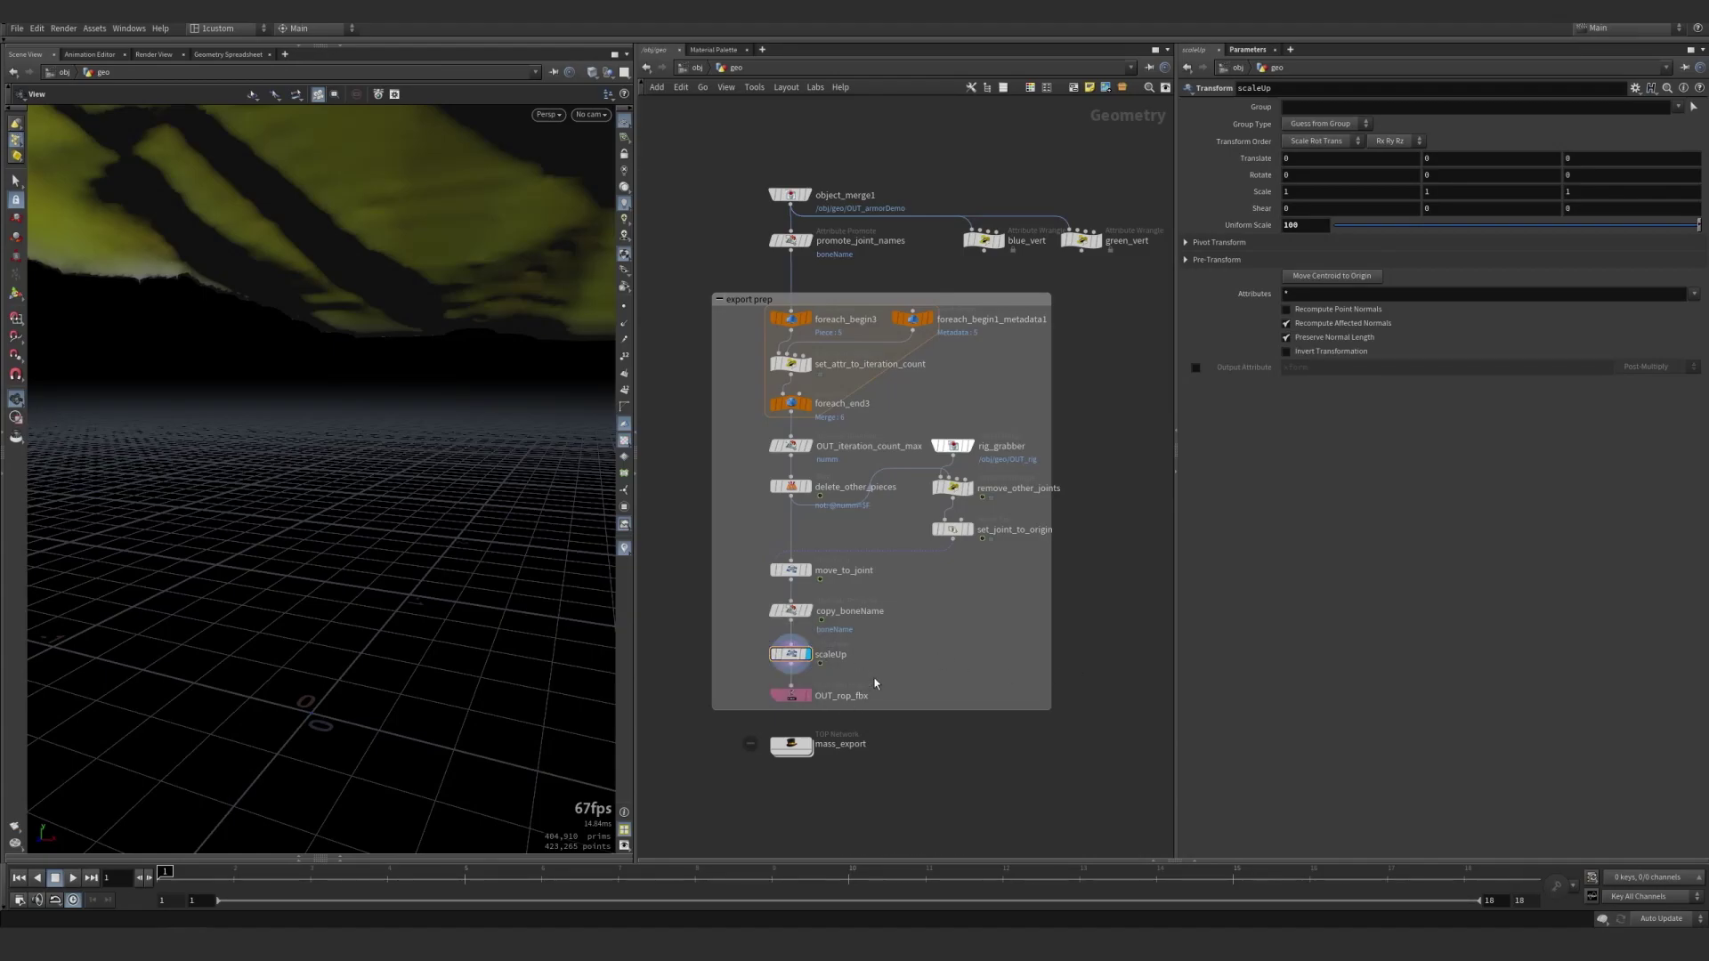
In OUT_rop_fbx, highlight the details(0, "boneName") expression in the SM_Armor_ output path
click(798, 698)
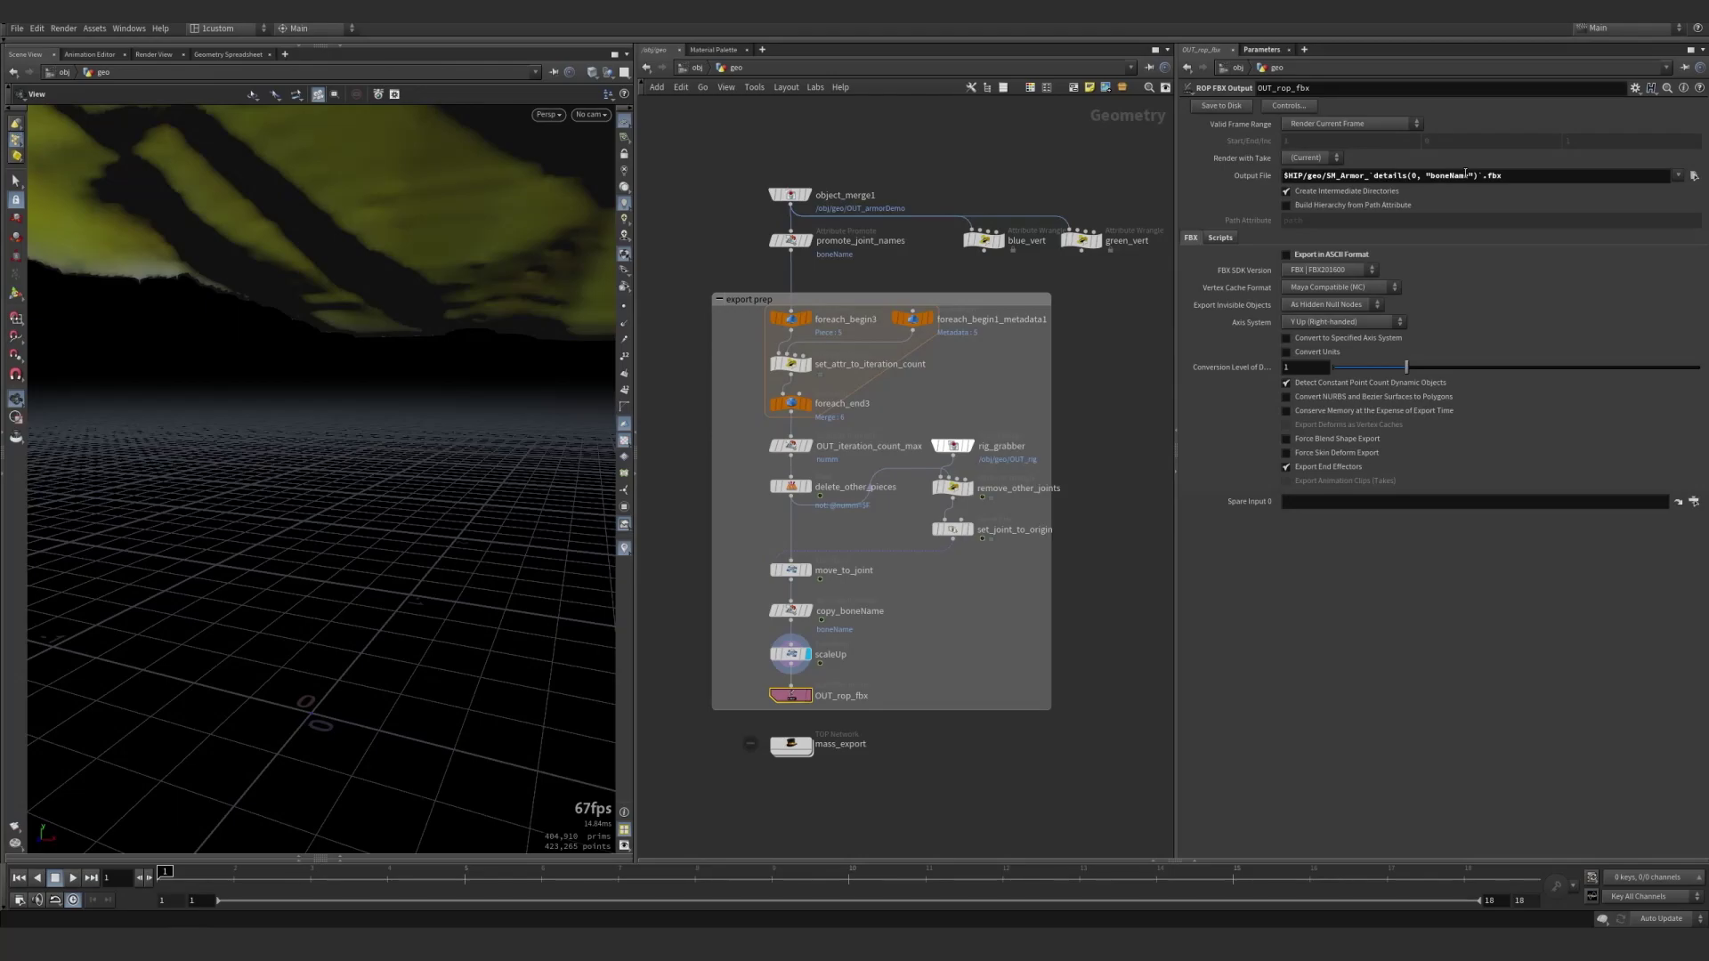
drag(1480, 178, 1376, 179)
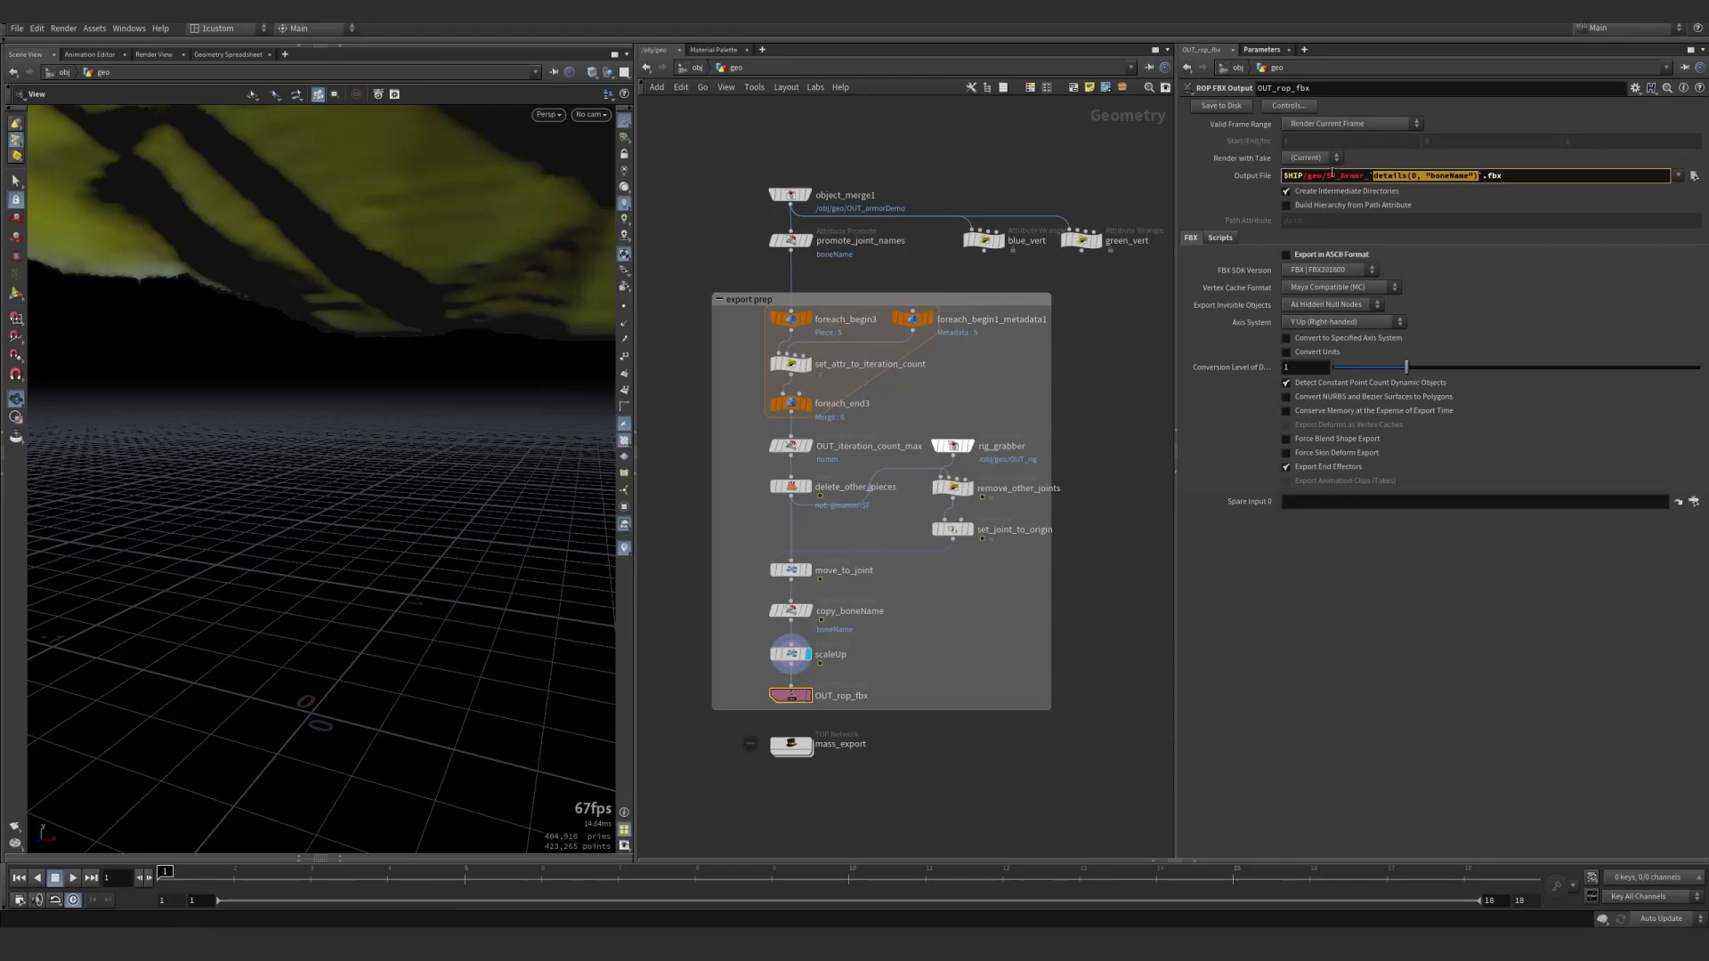
click(1340, 175)
Confirm the output file path and enter the mass_export TOP network
key(Return)
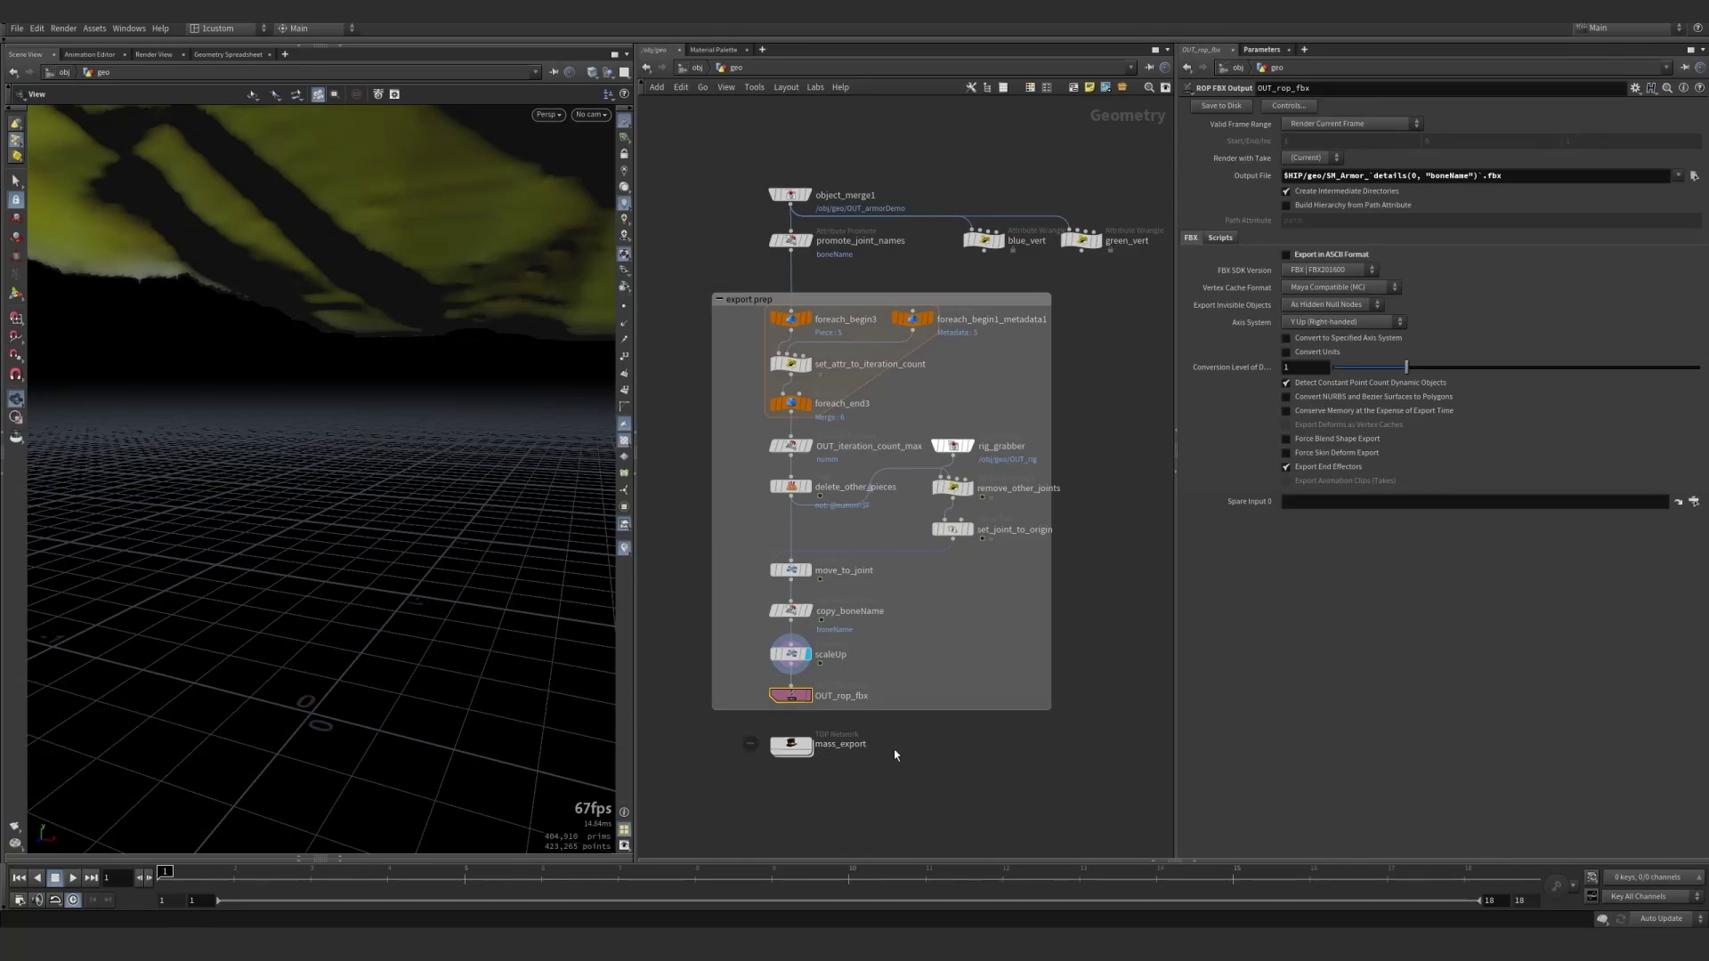
key(Tab)
text(top)
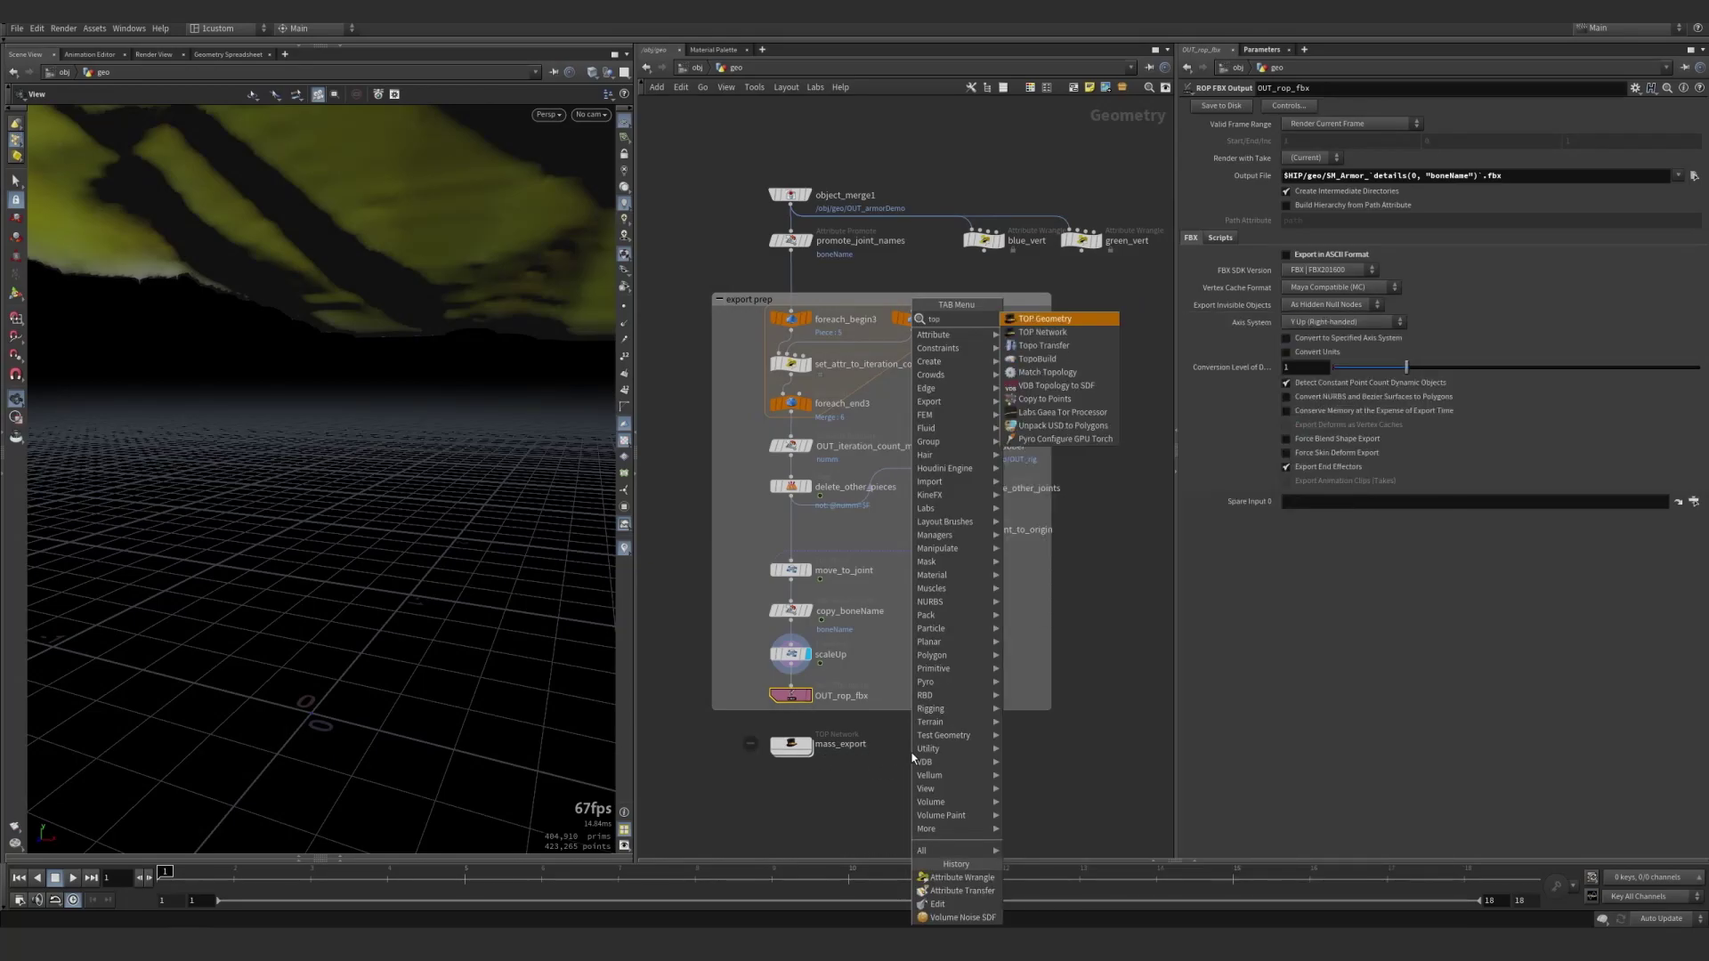
key(Down)
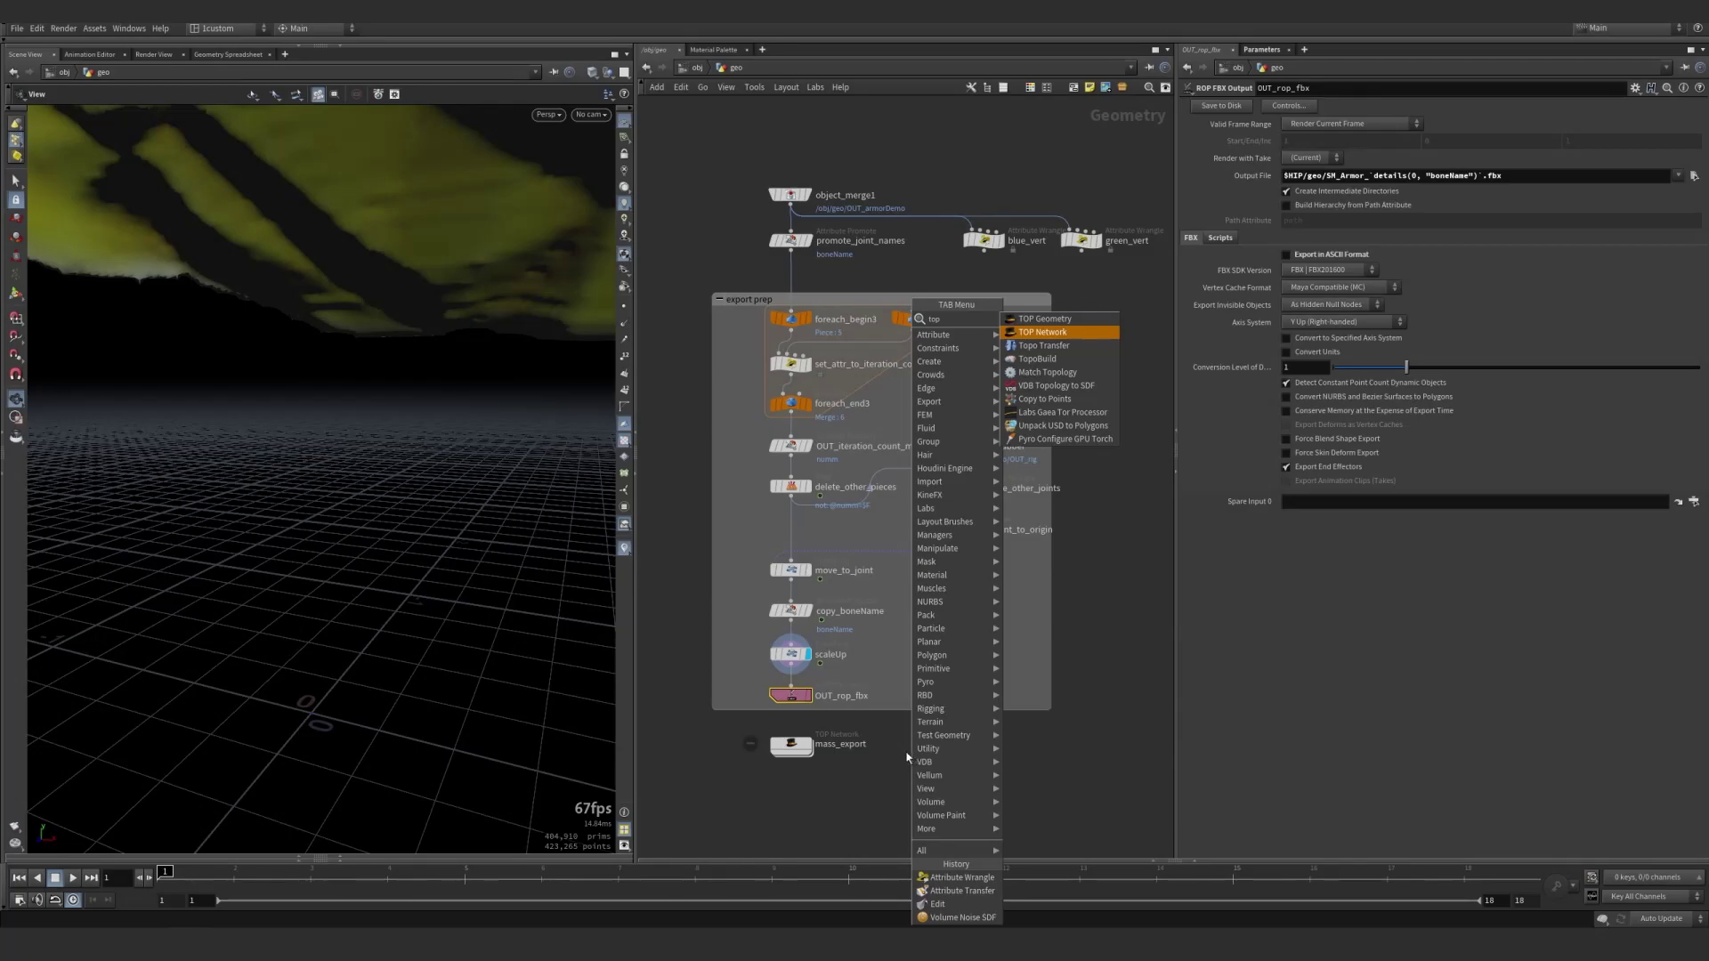
key(Escape)
double_click(792, 746)
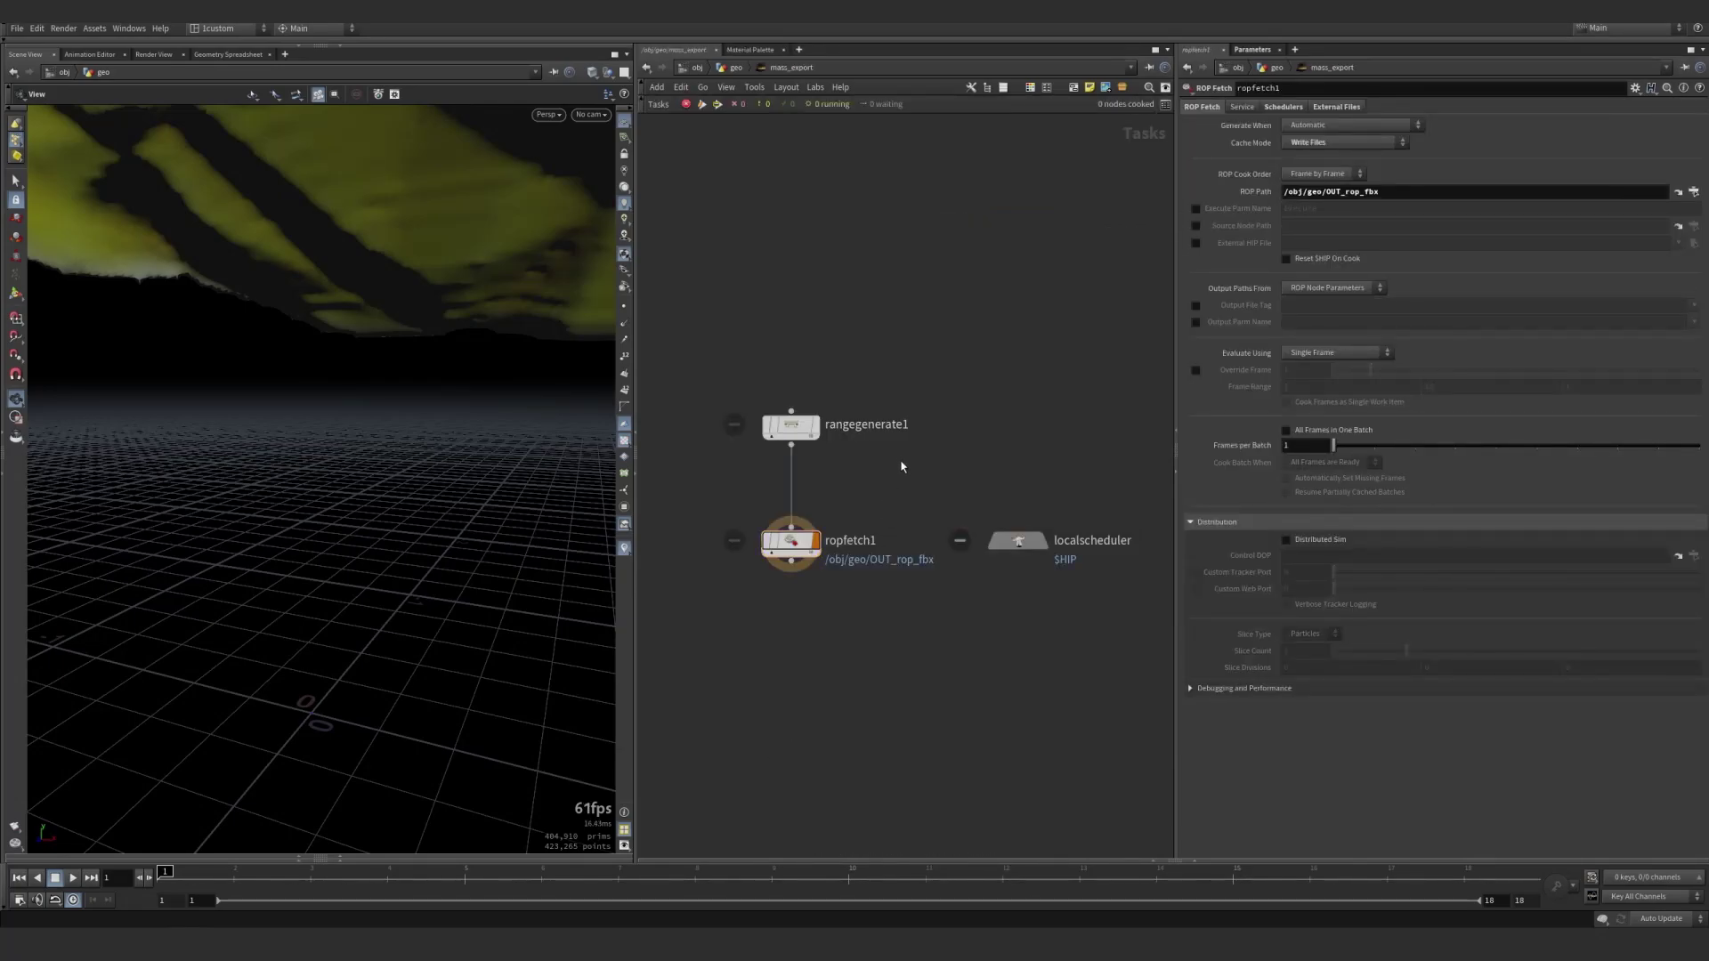
Check that rangegenerate1's range end uses maxFrame from OUT_iteration_count_max
key(Tab)
text(rang)
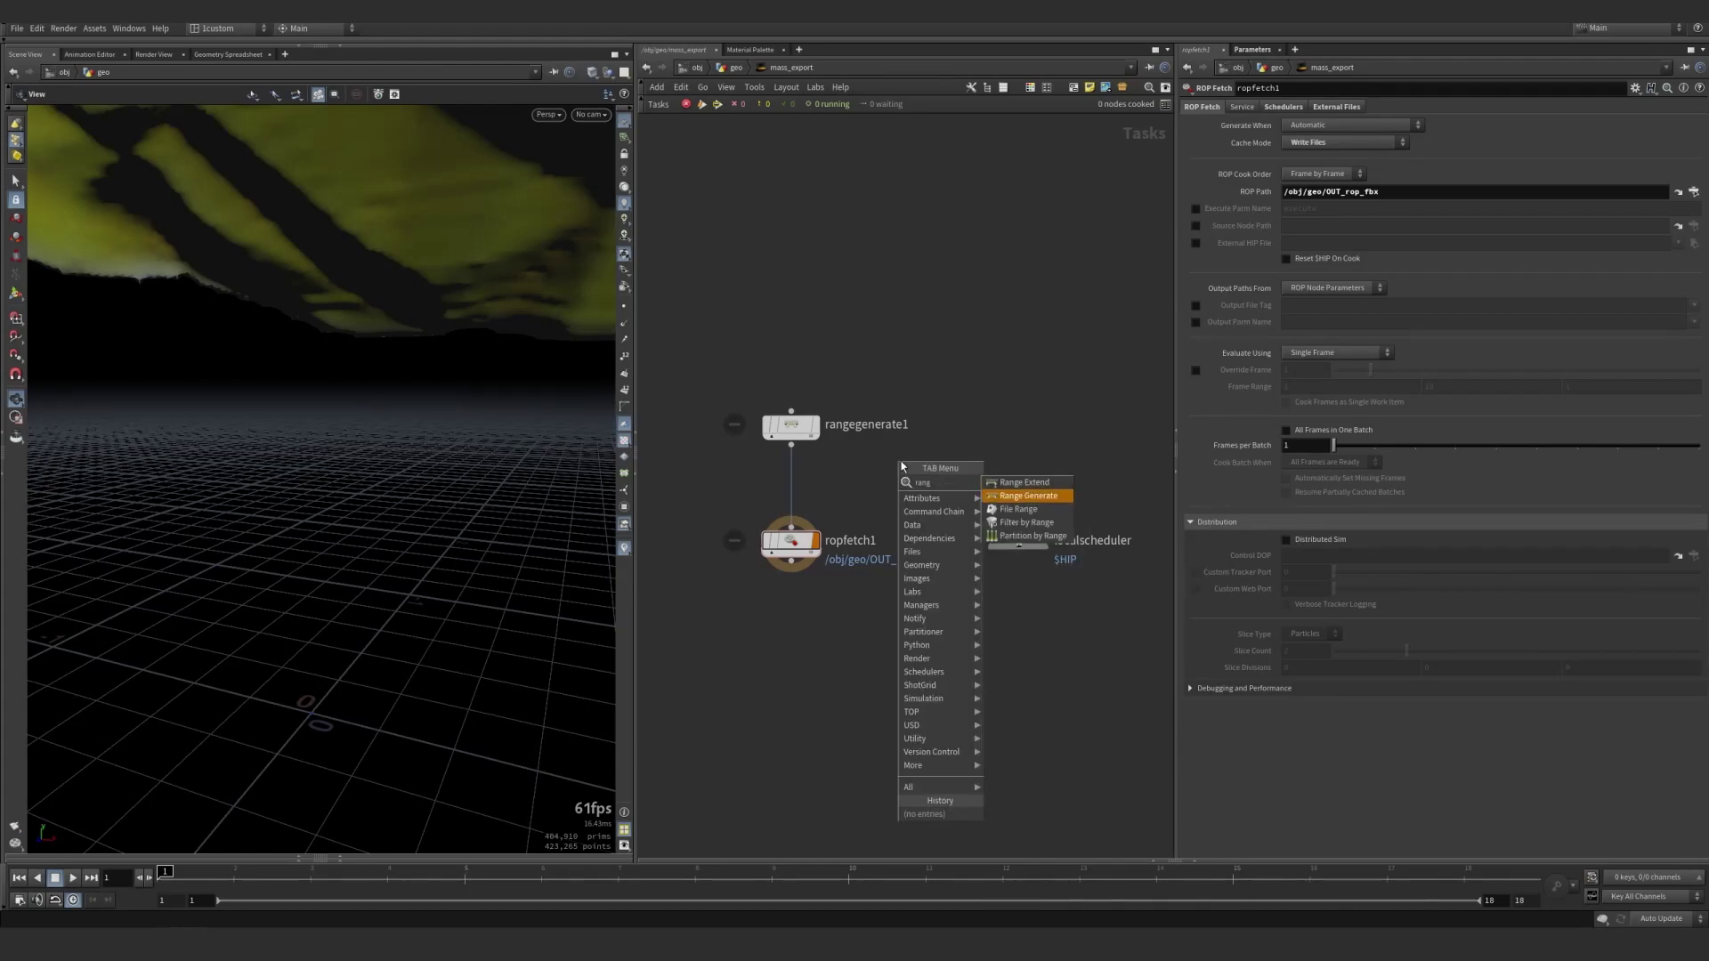
key(Escape)
click(790, 425)
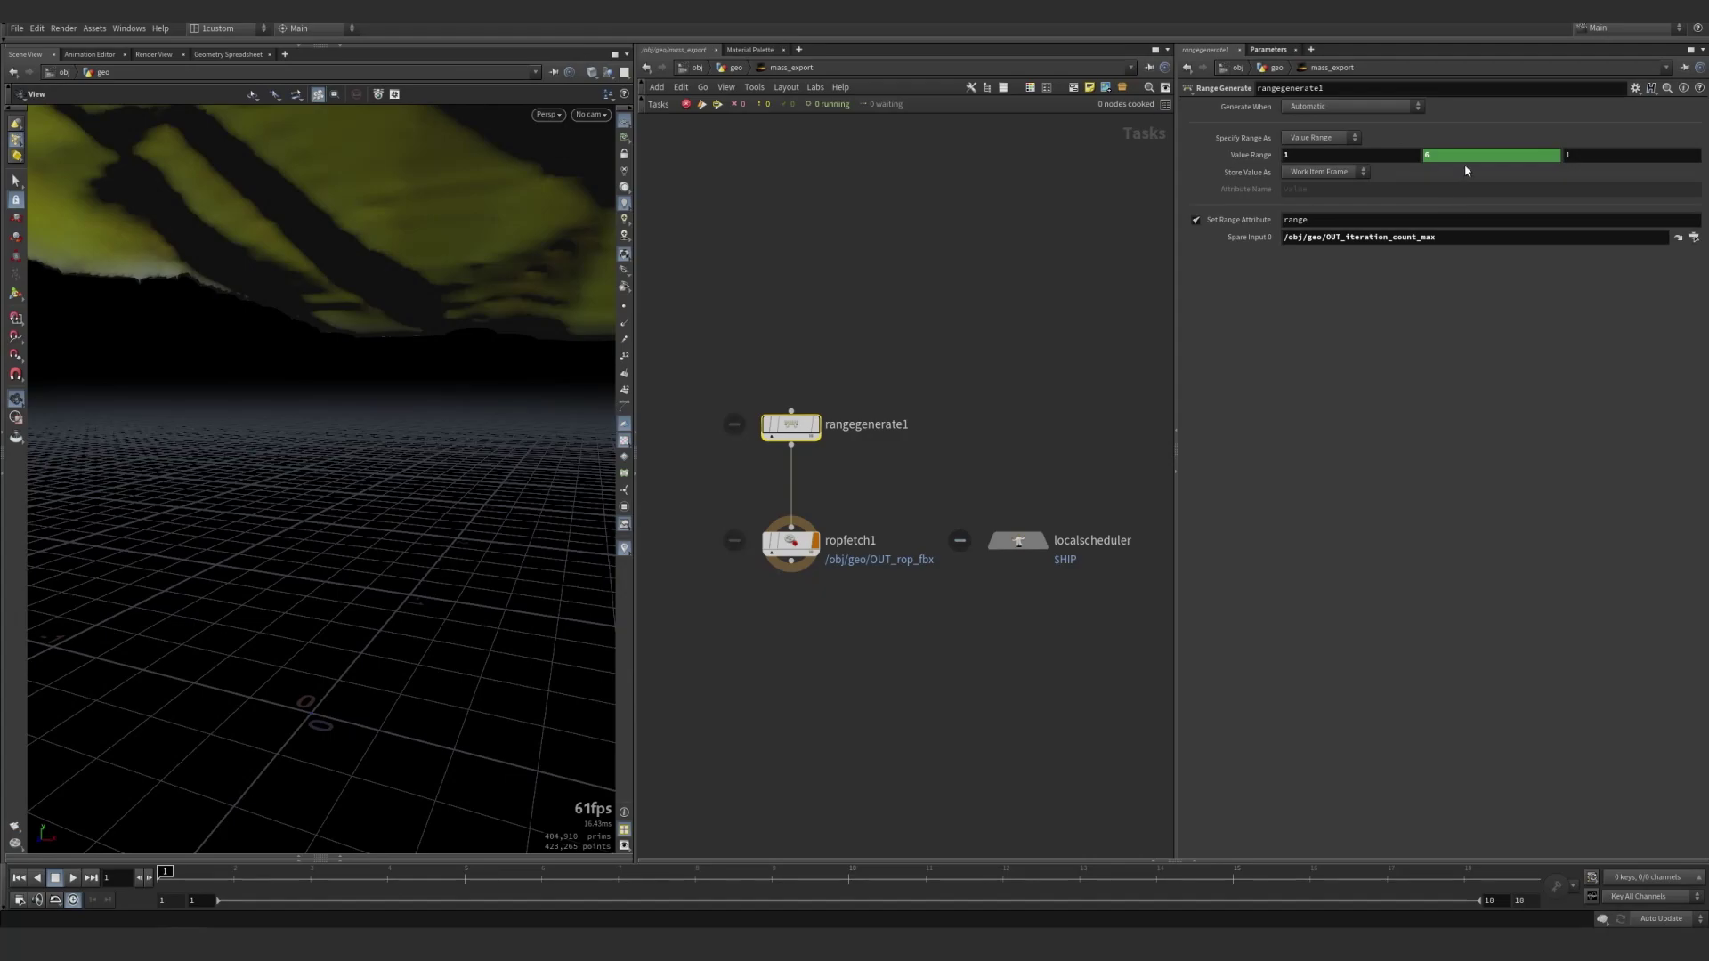
click(1258, 154)
key(u)
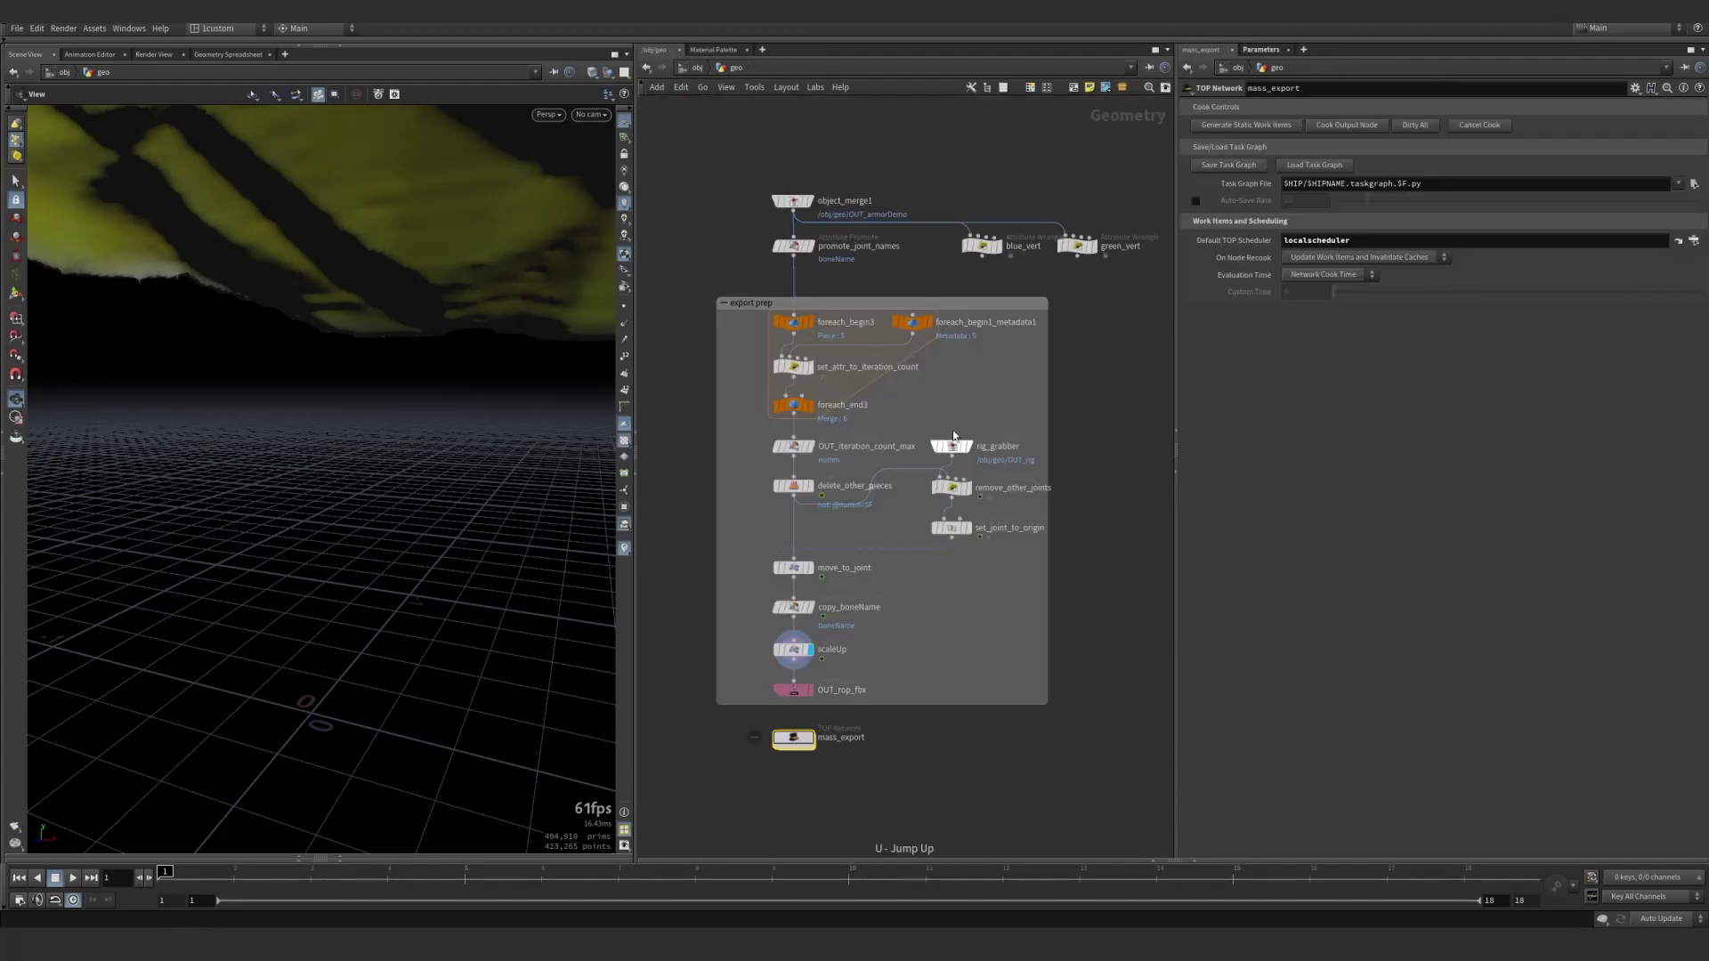
click(793, 446)
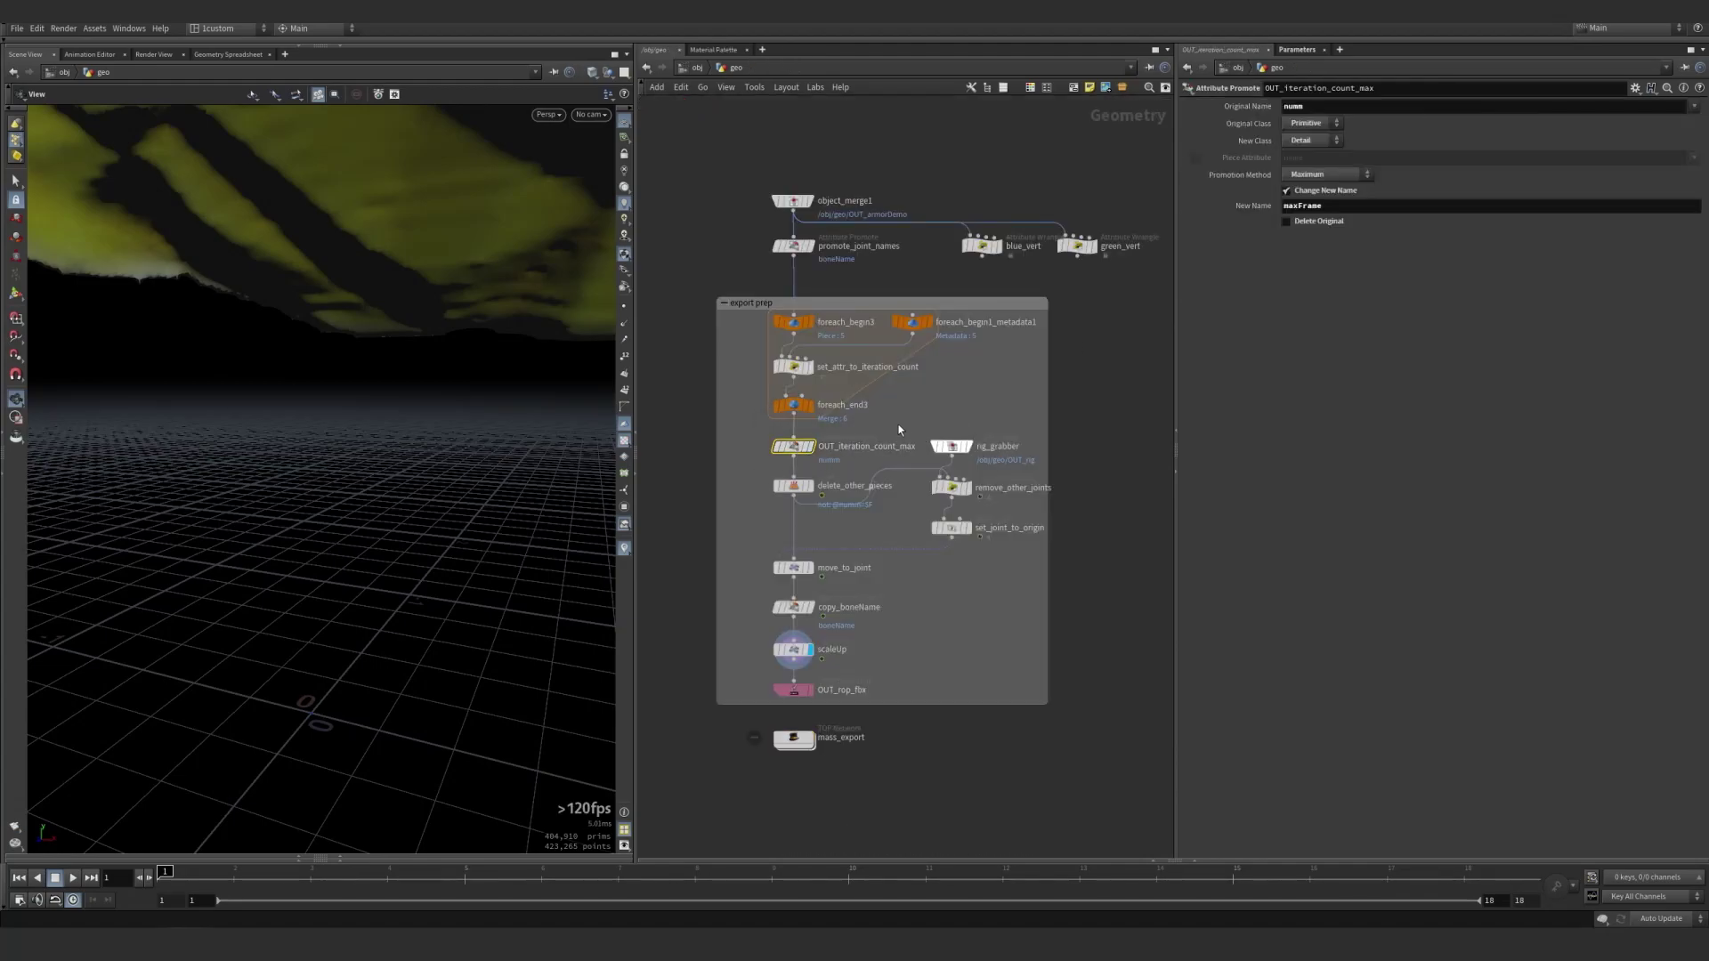
Back in mass_export, scrub frames 3, 4 and 1, then inspect ropfetch1's ROP Path
double_click(794, 738)
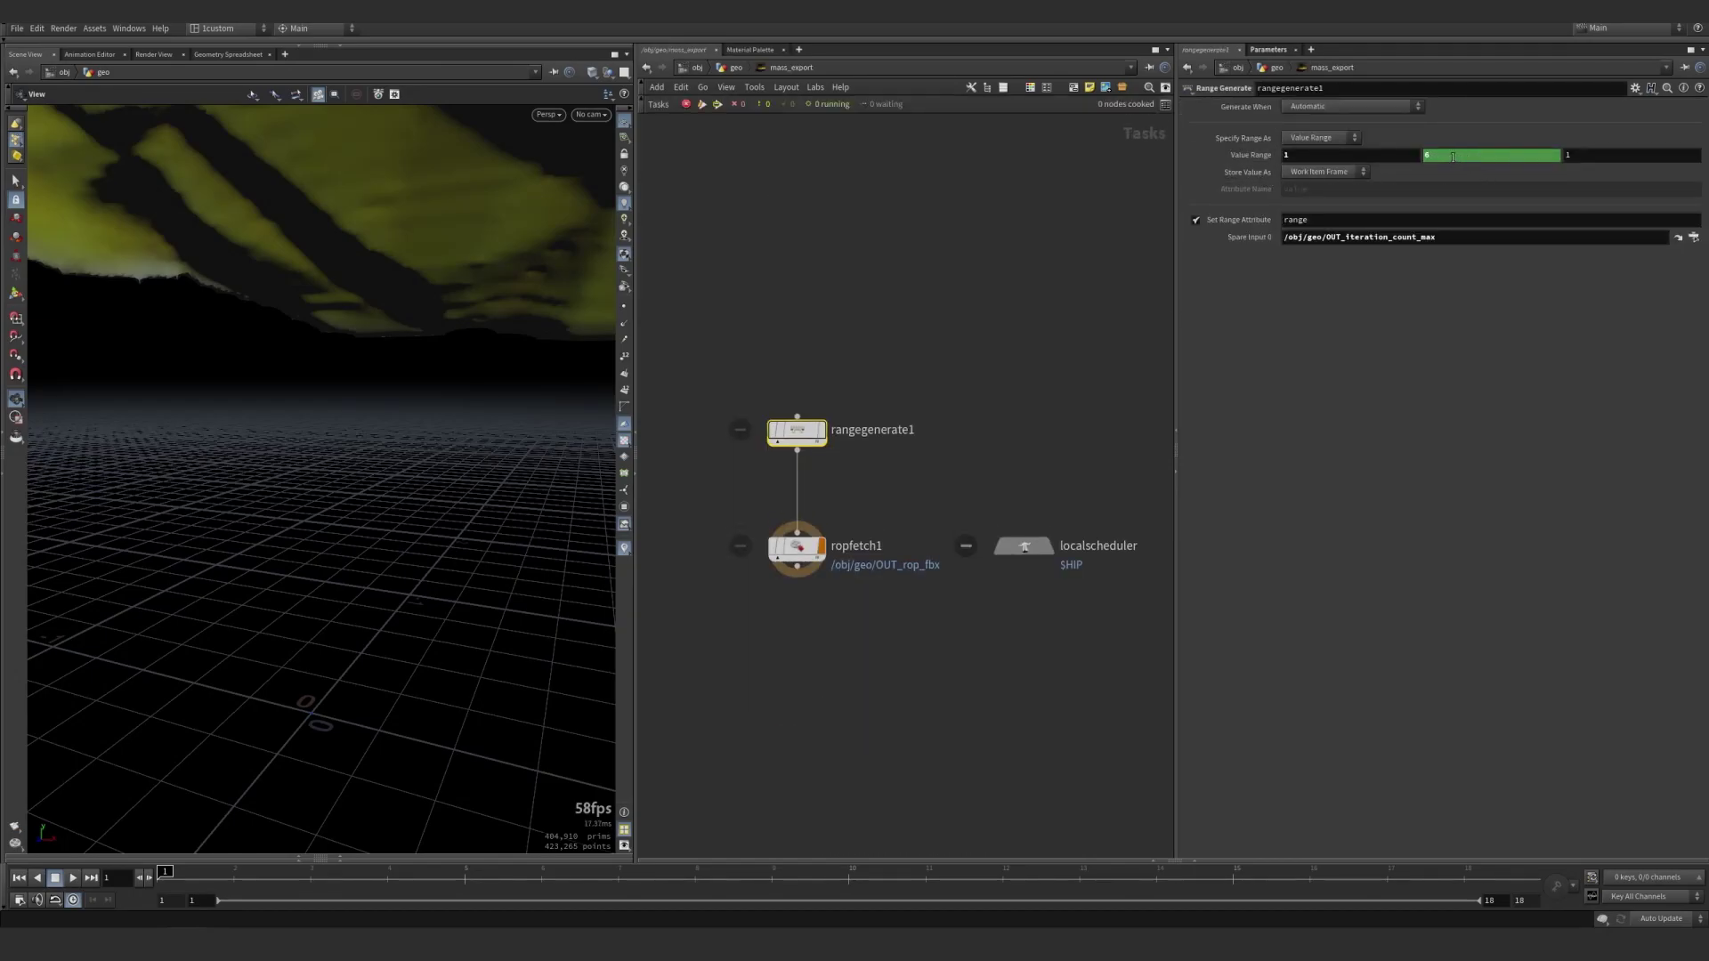
click(312, 877)
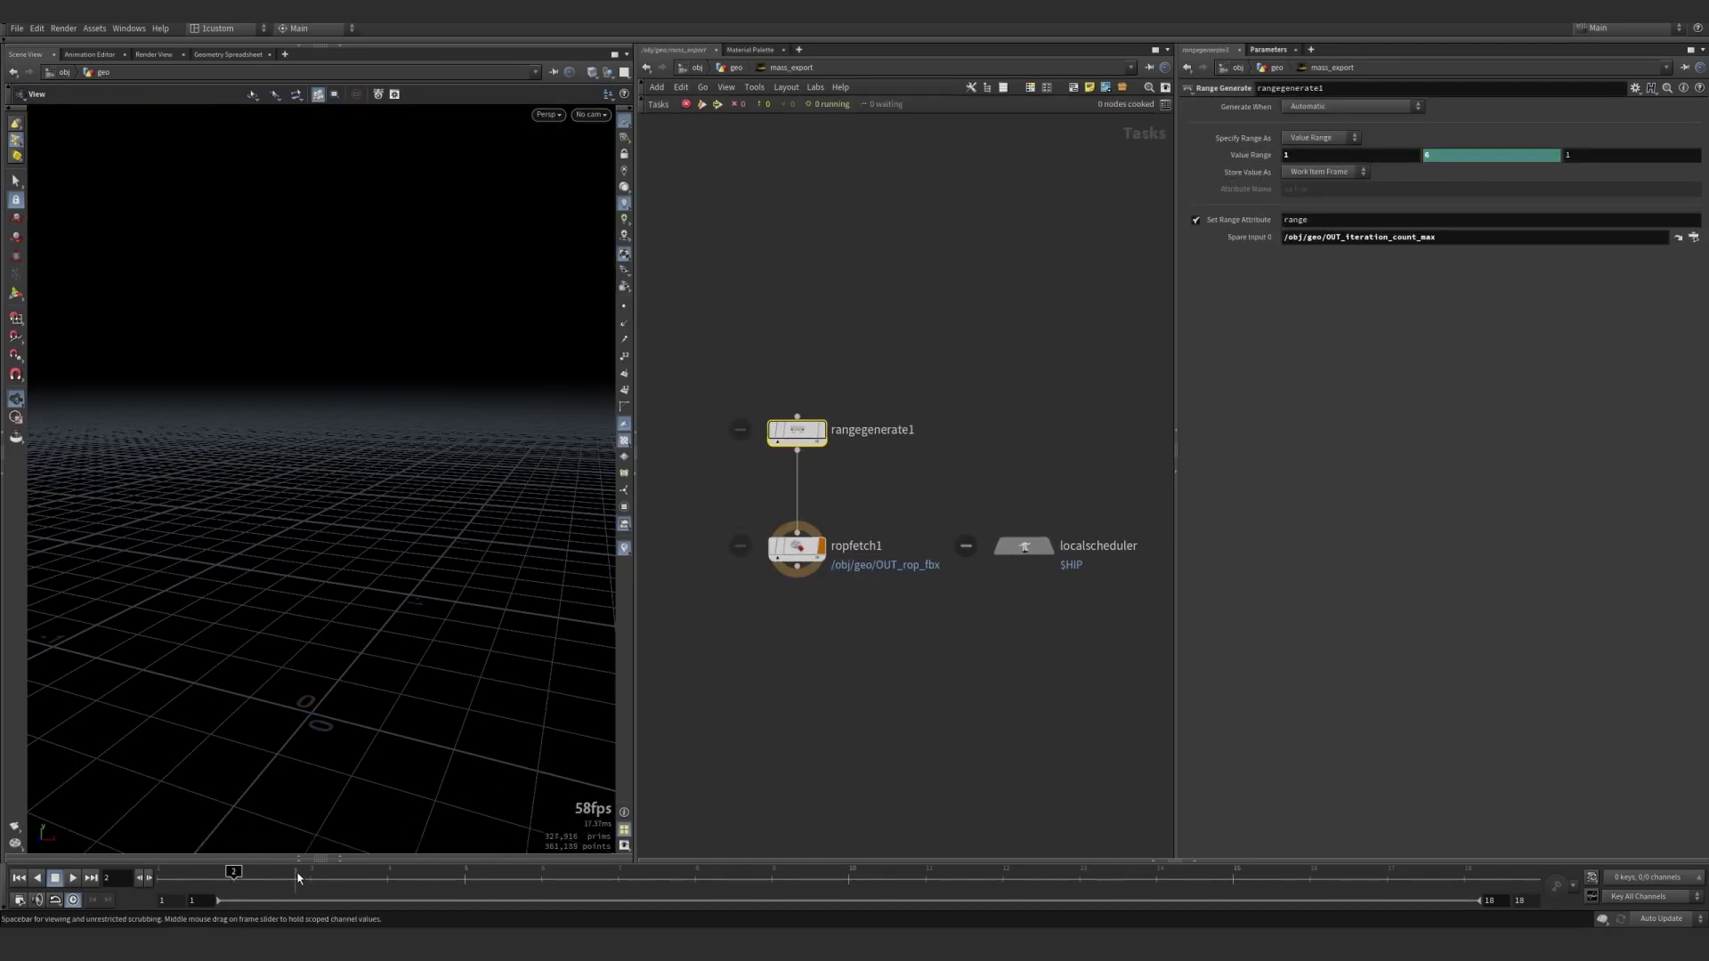
click(387, 878)
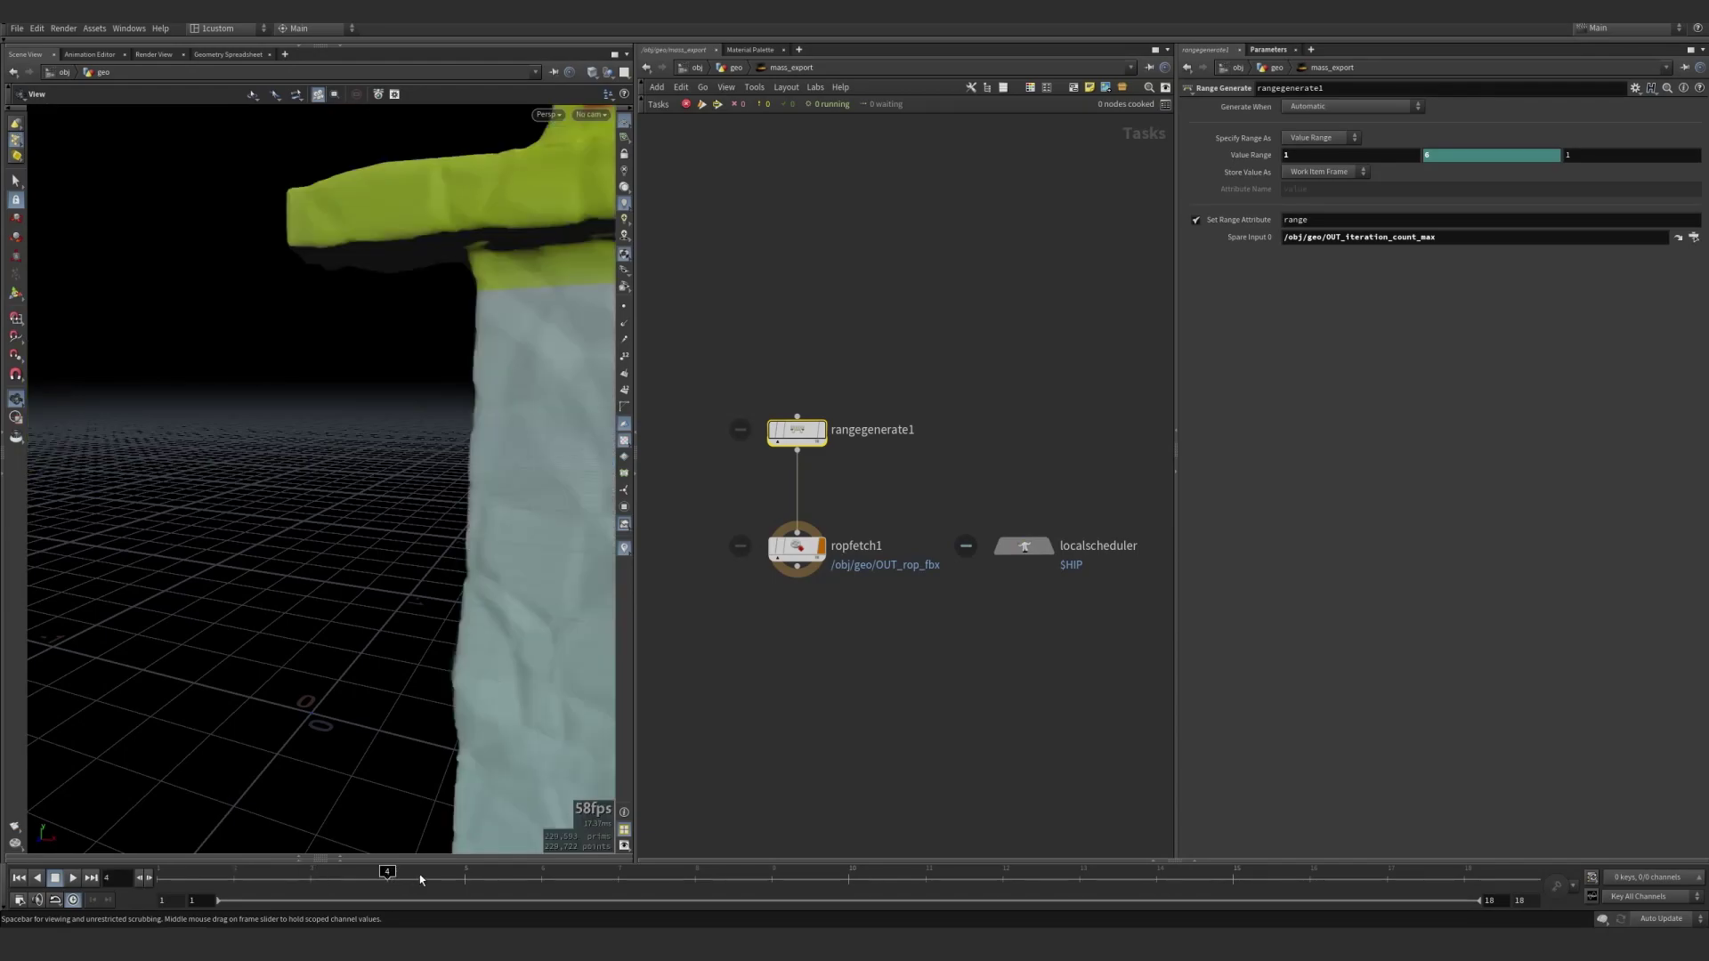
click(160, 878)
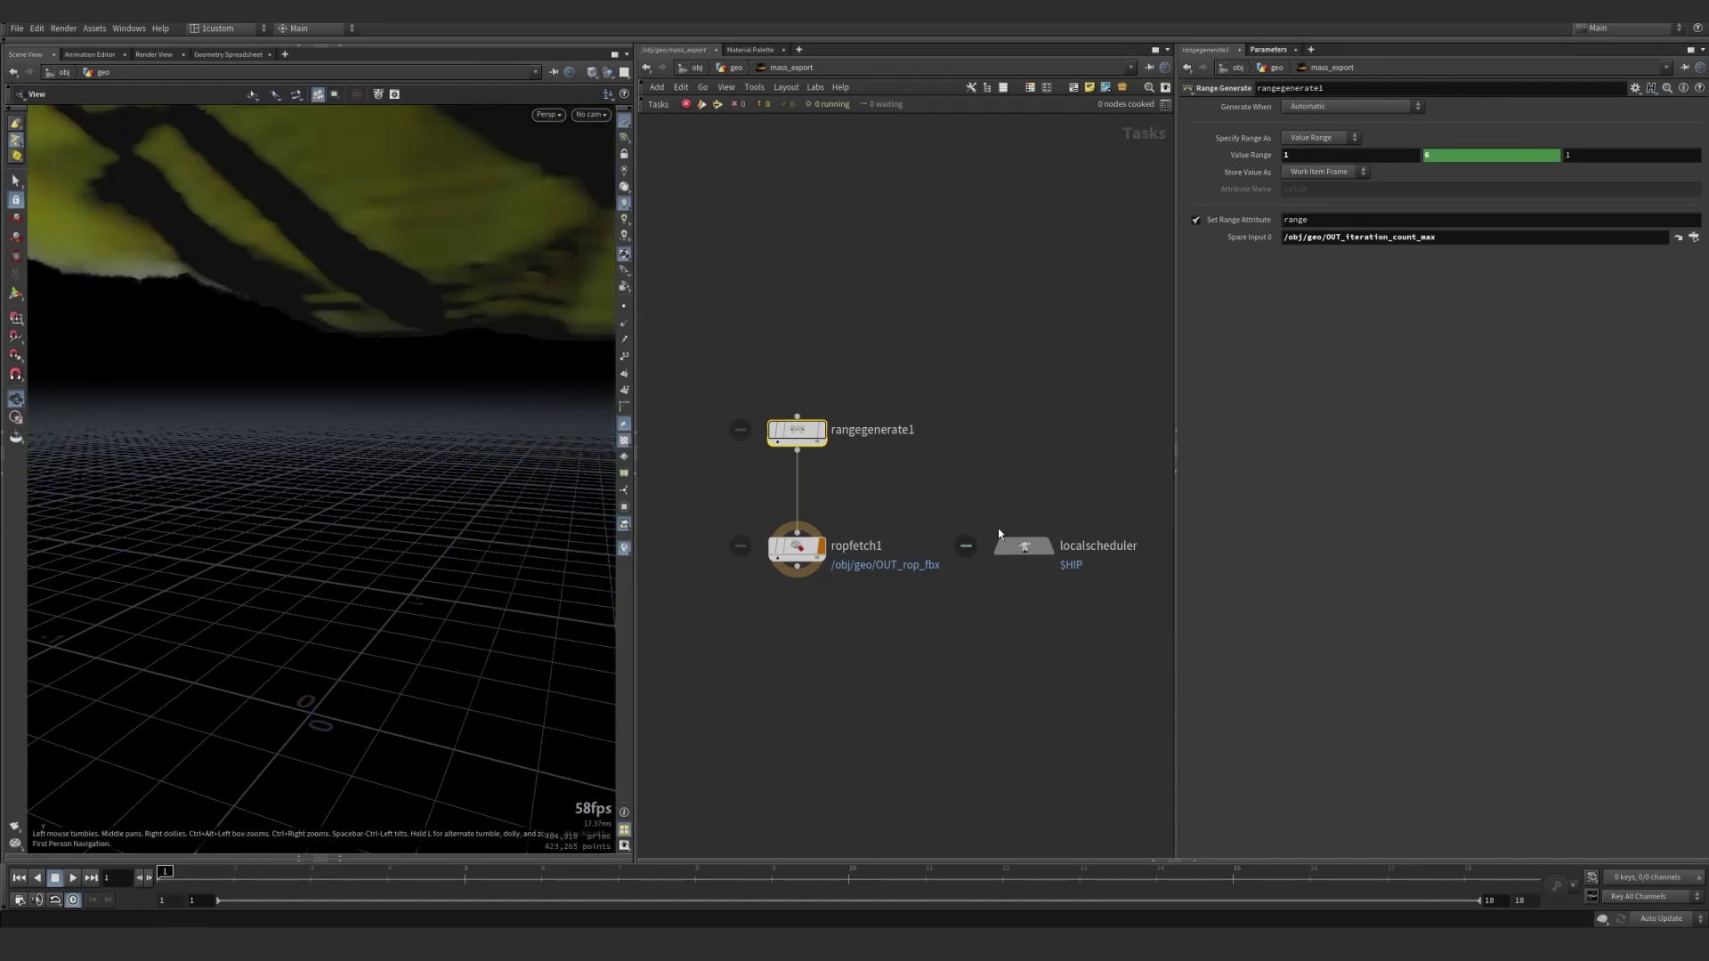
click(817, 545)
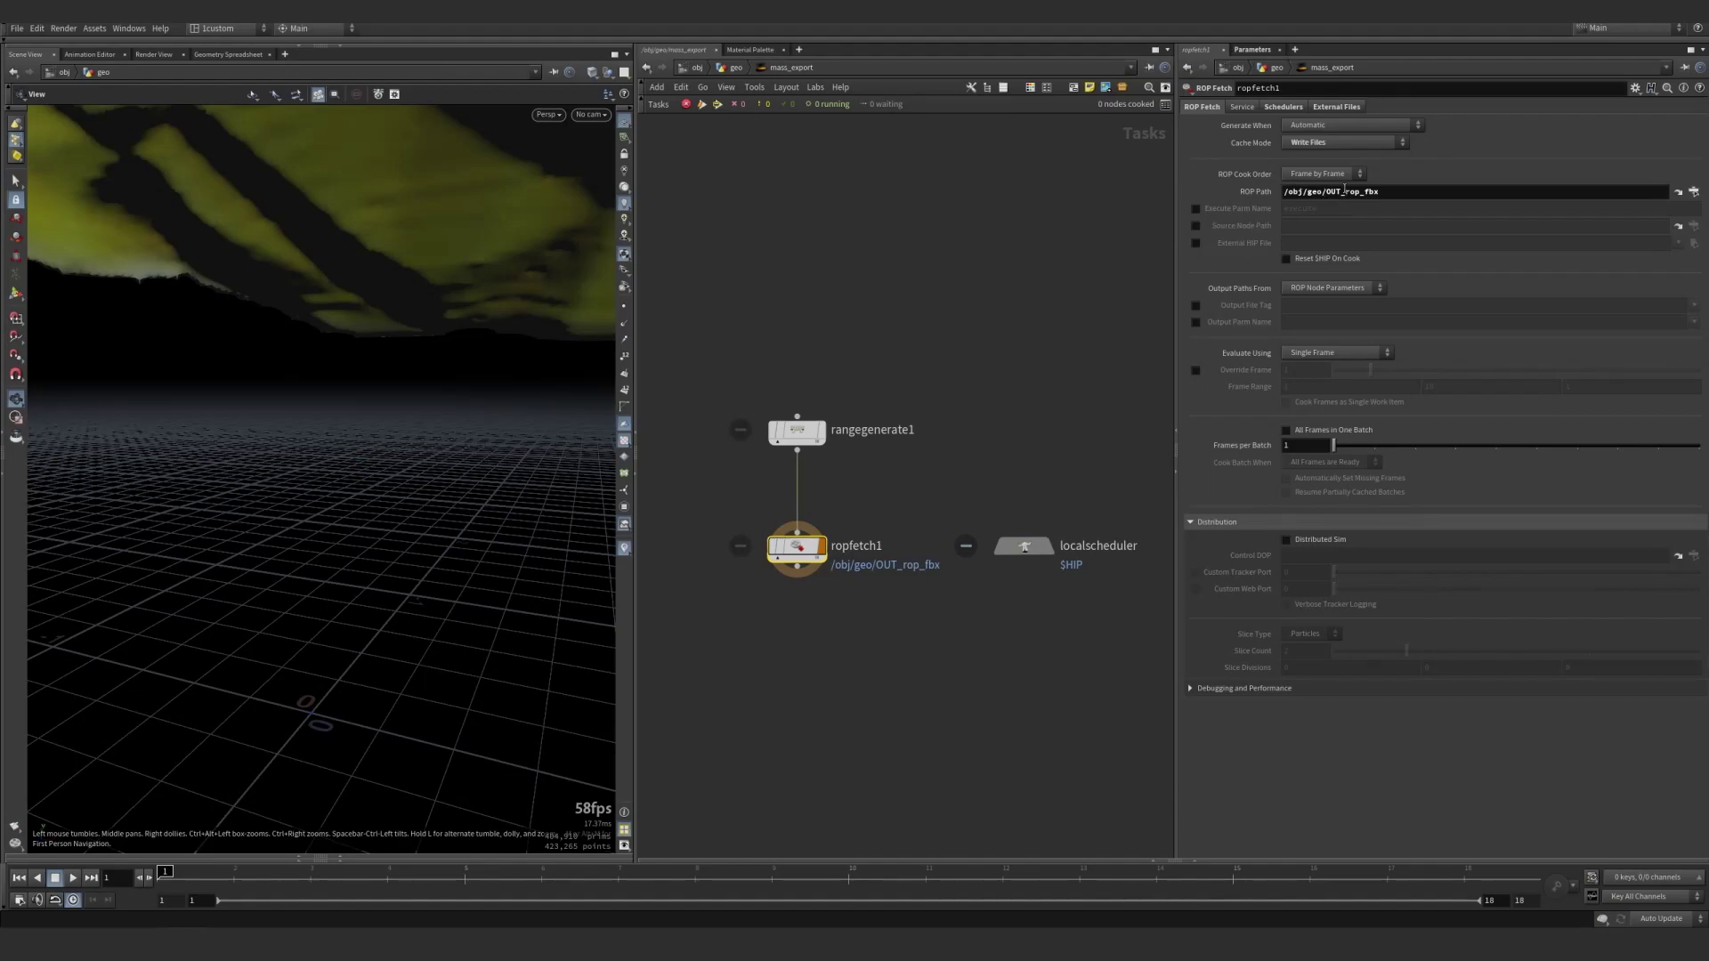
Follow ropfetch1's ROP Path to OUT_rop_fbx, then return into the mass_export network
click(1395, 189)
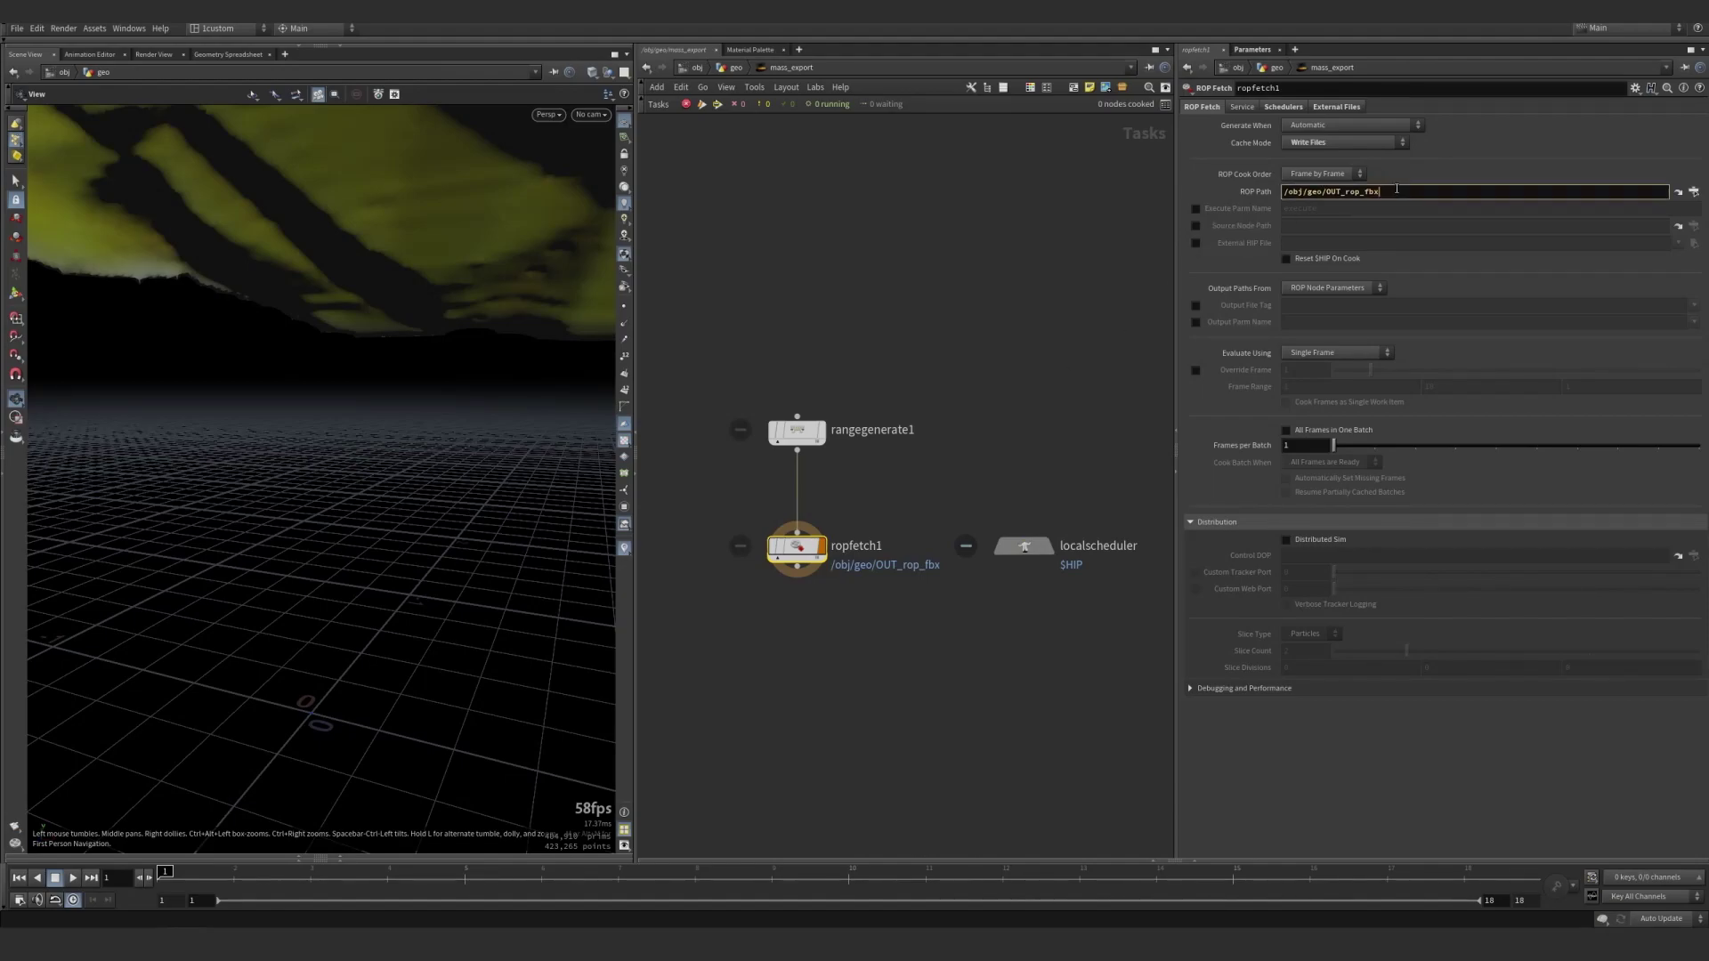
click(1677, 192)
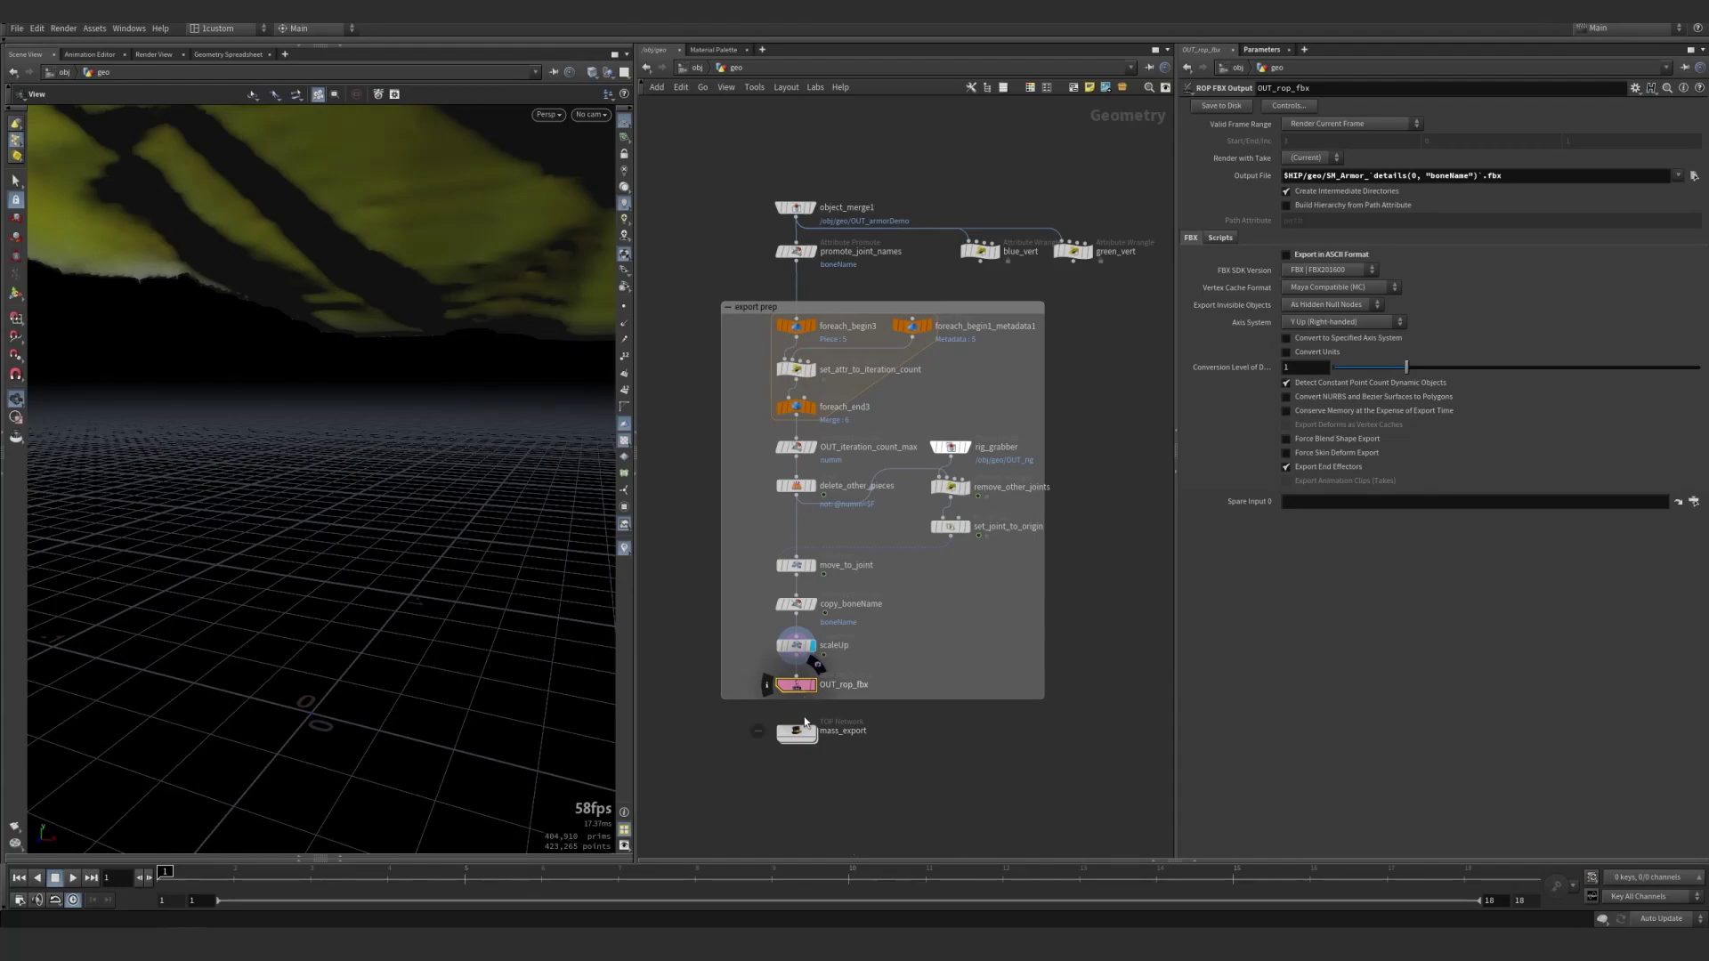
click(801, 730)
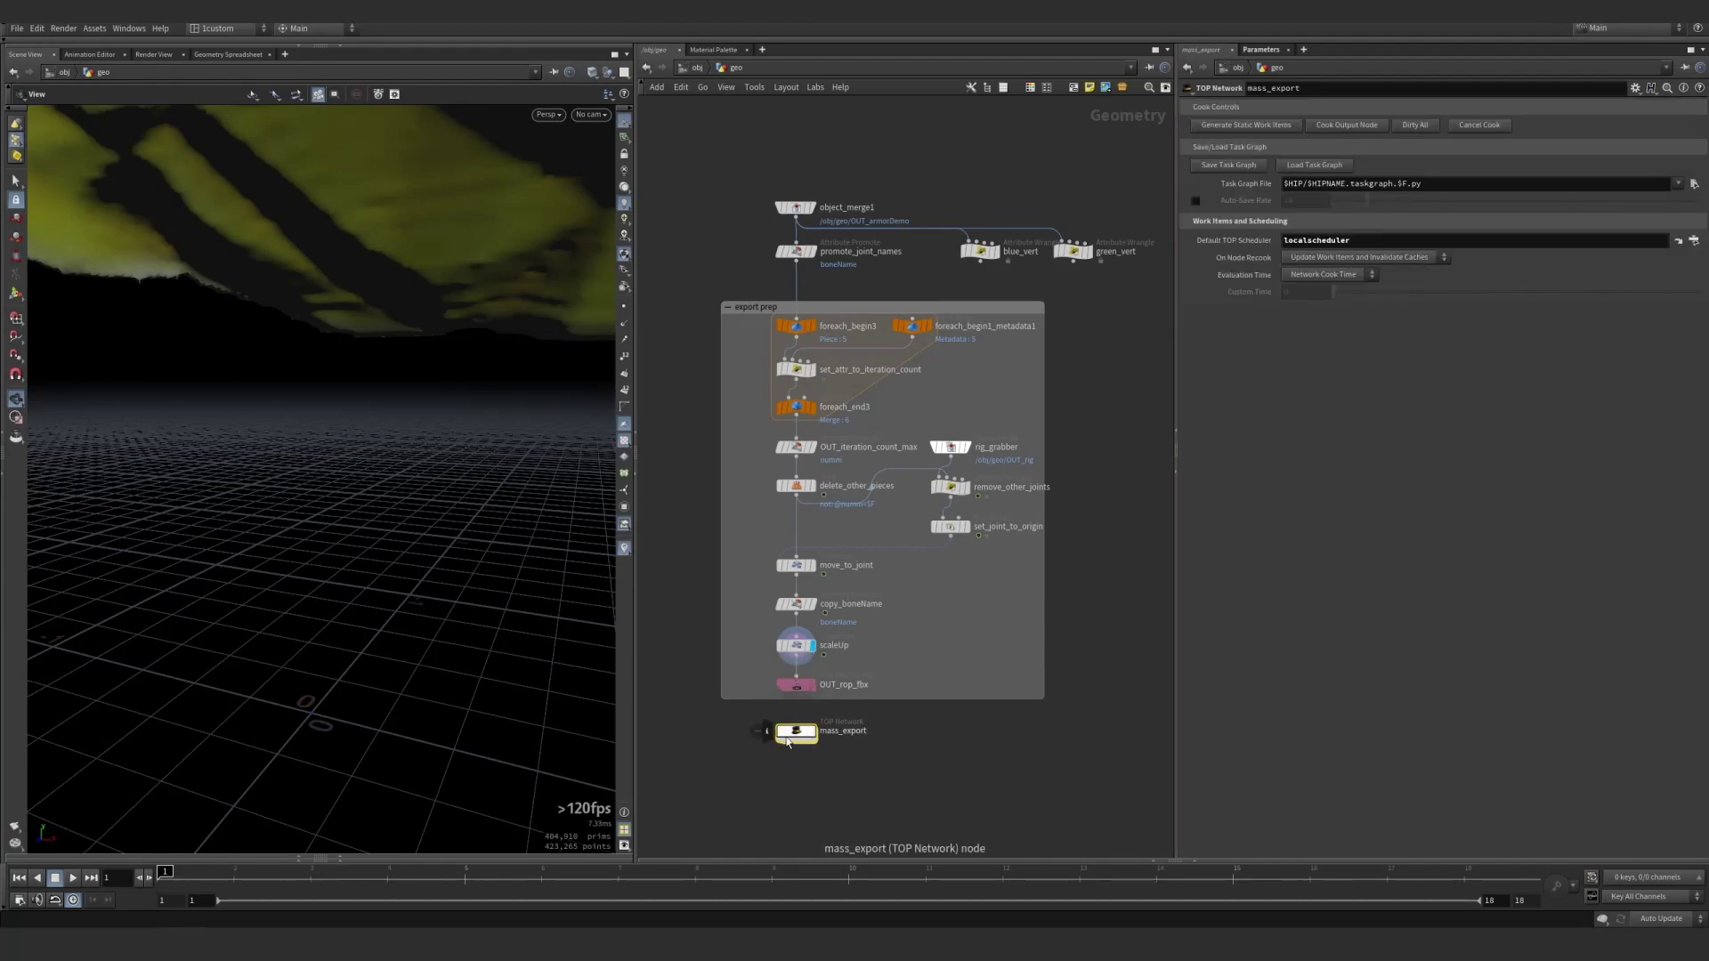
double_click(791, 735)
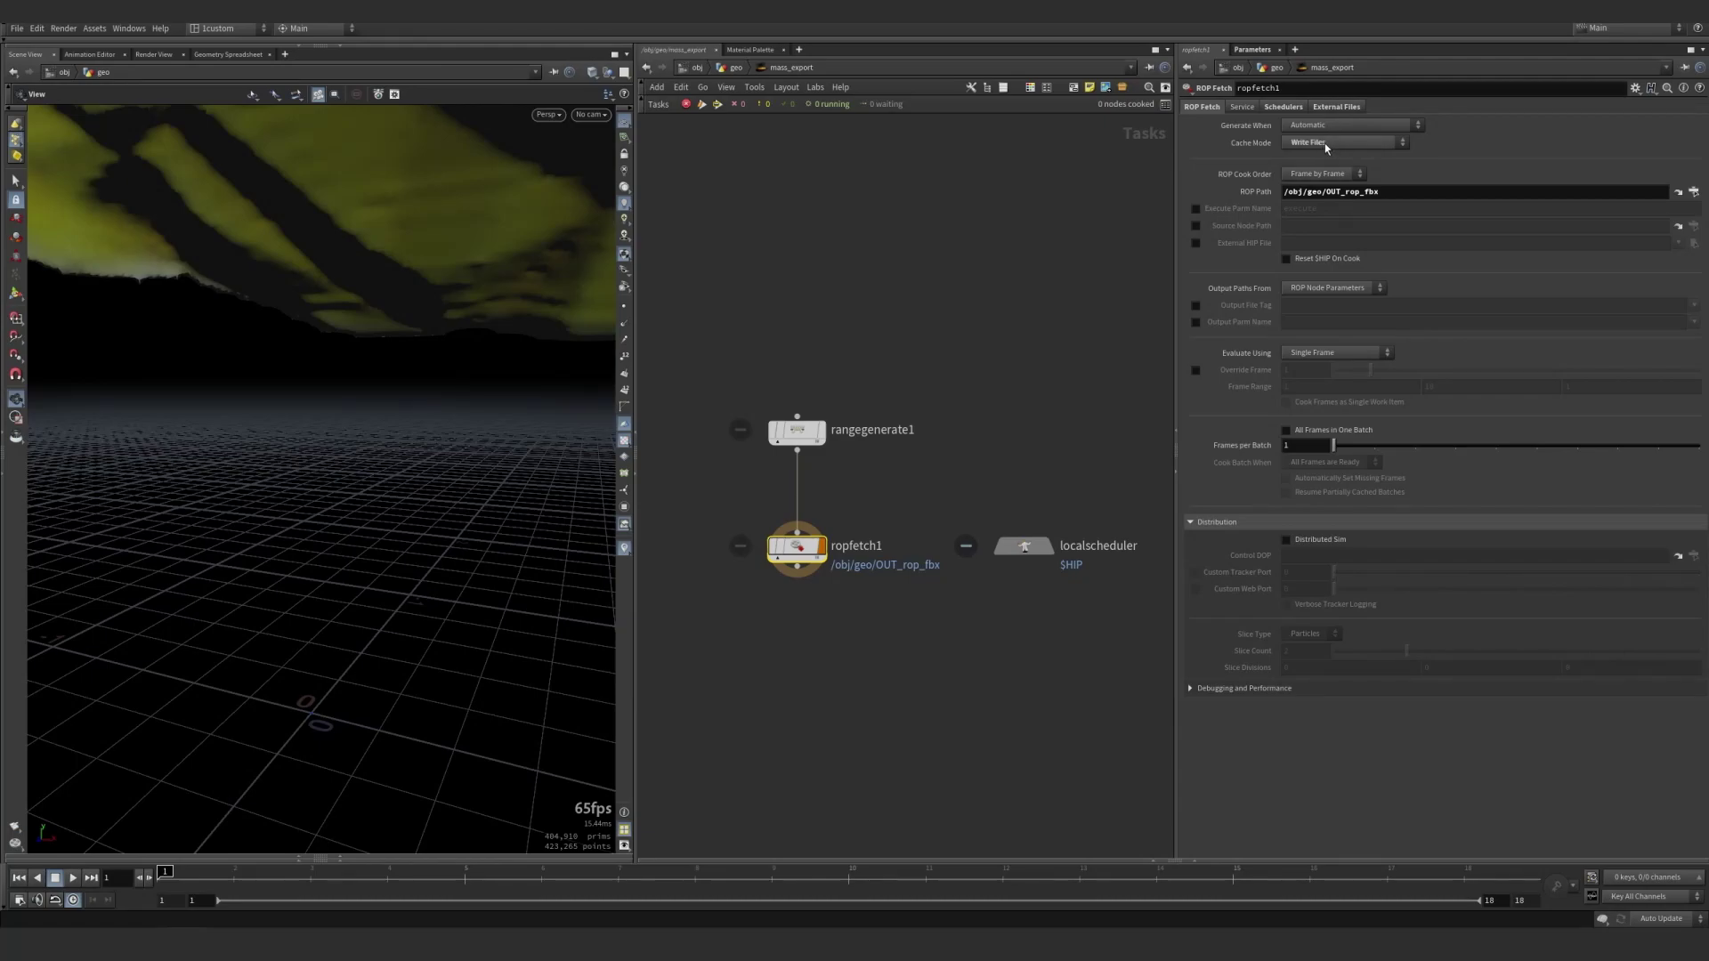
Review ropfetch1's Schedulers and External Files settings, then go back up to the geo network
click(1289, 107)
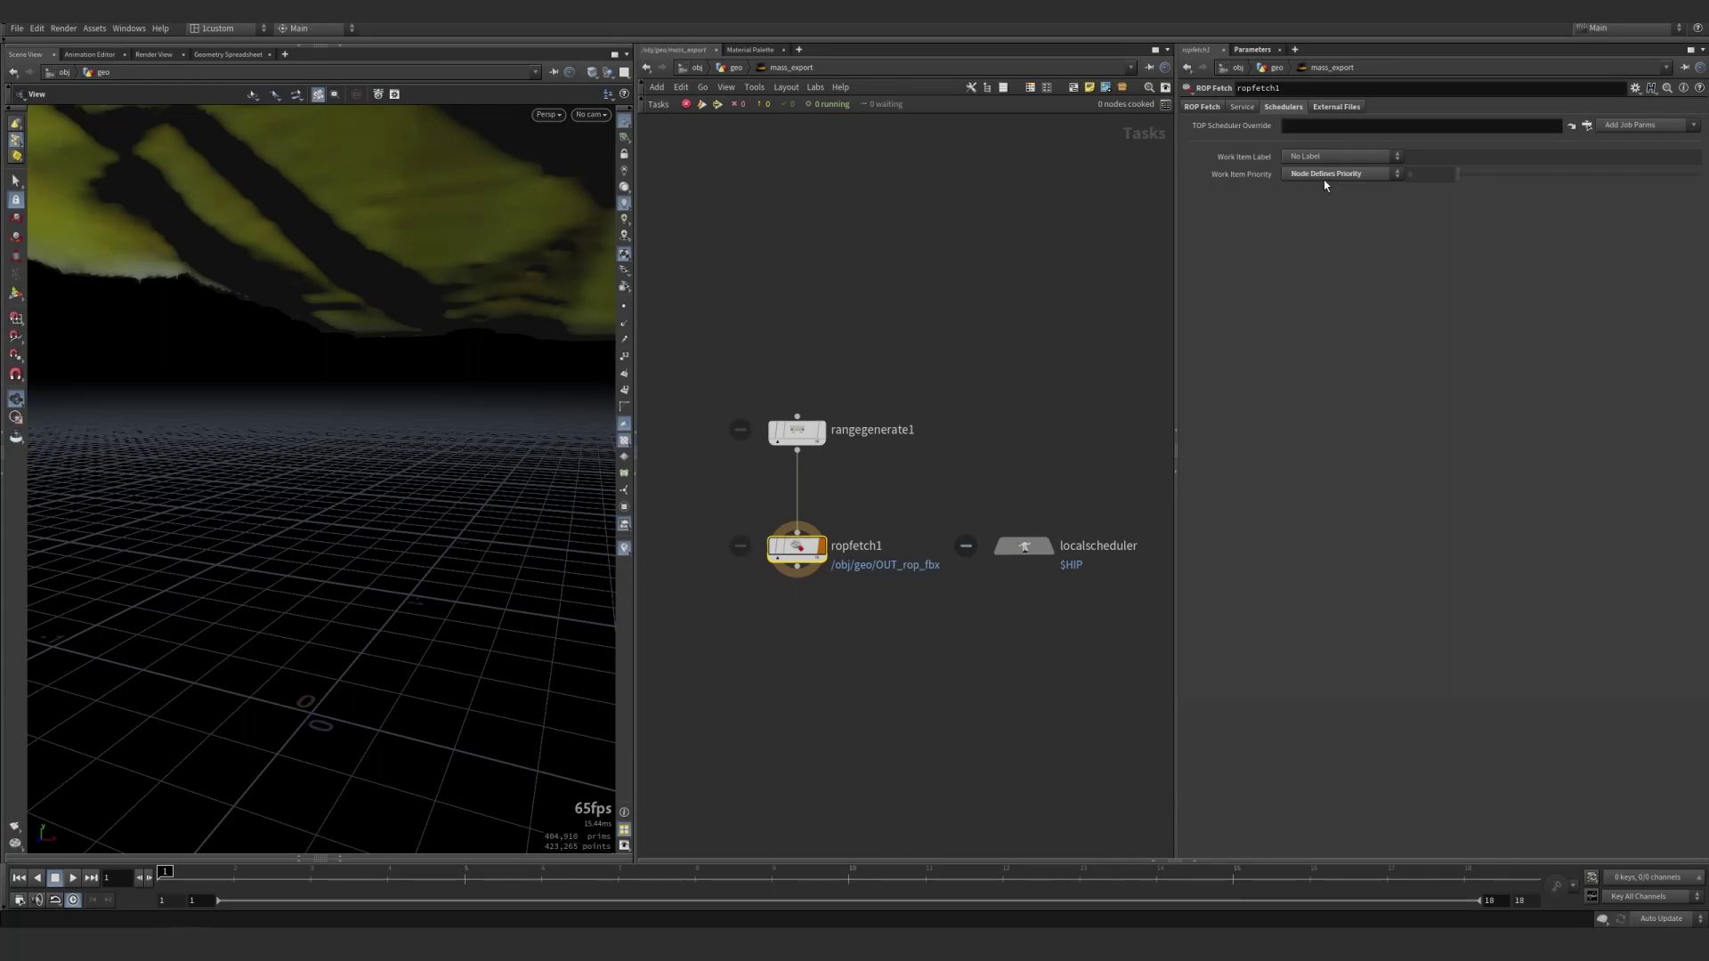
click(1334, 107)
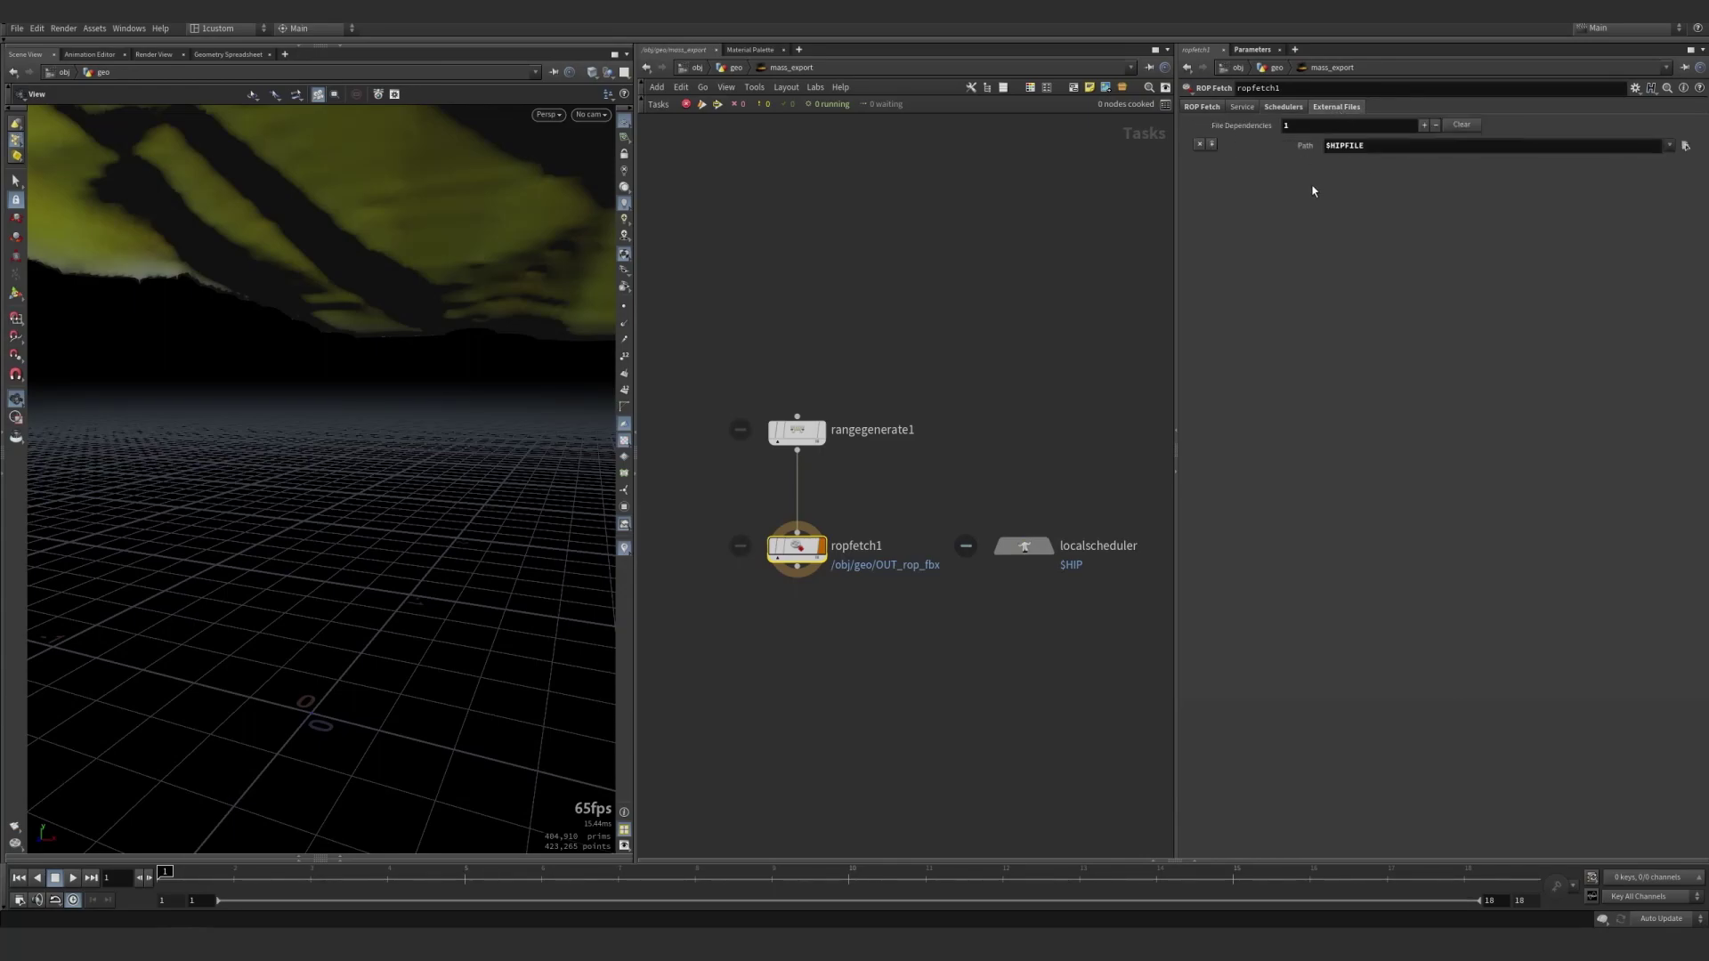
click(1203, 106)
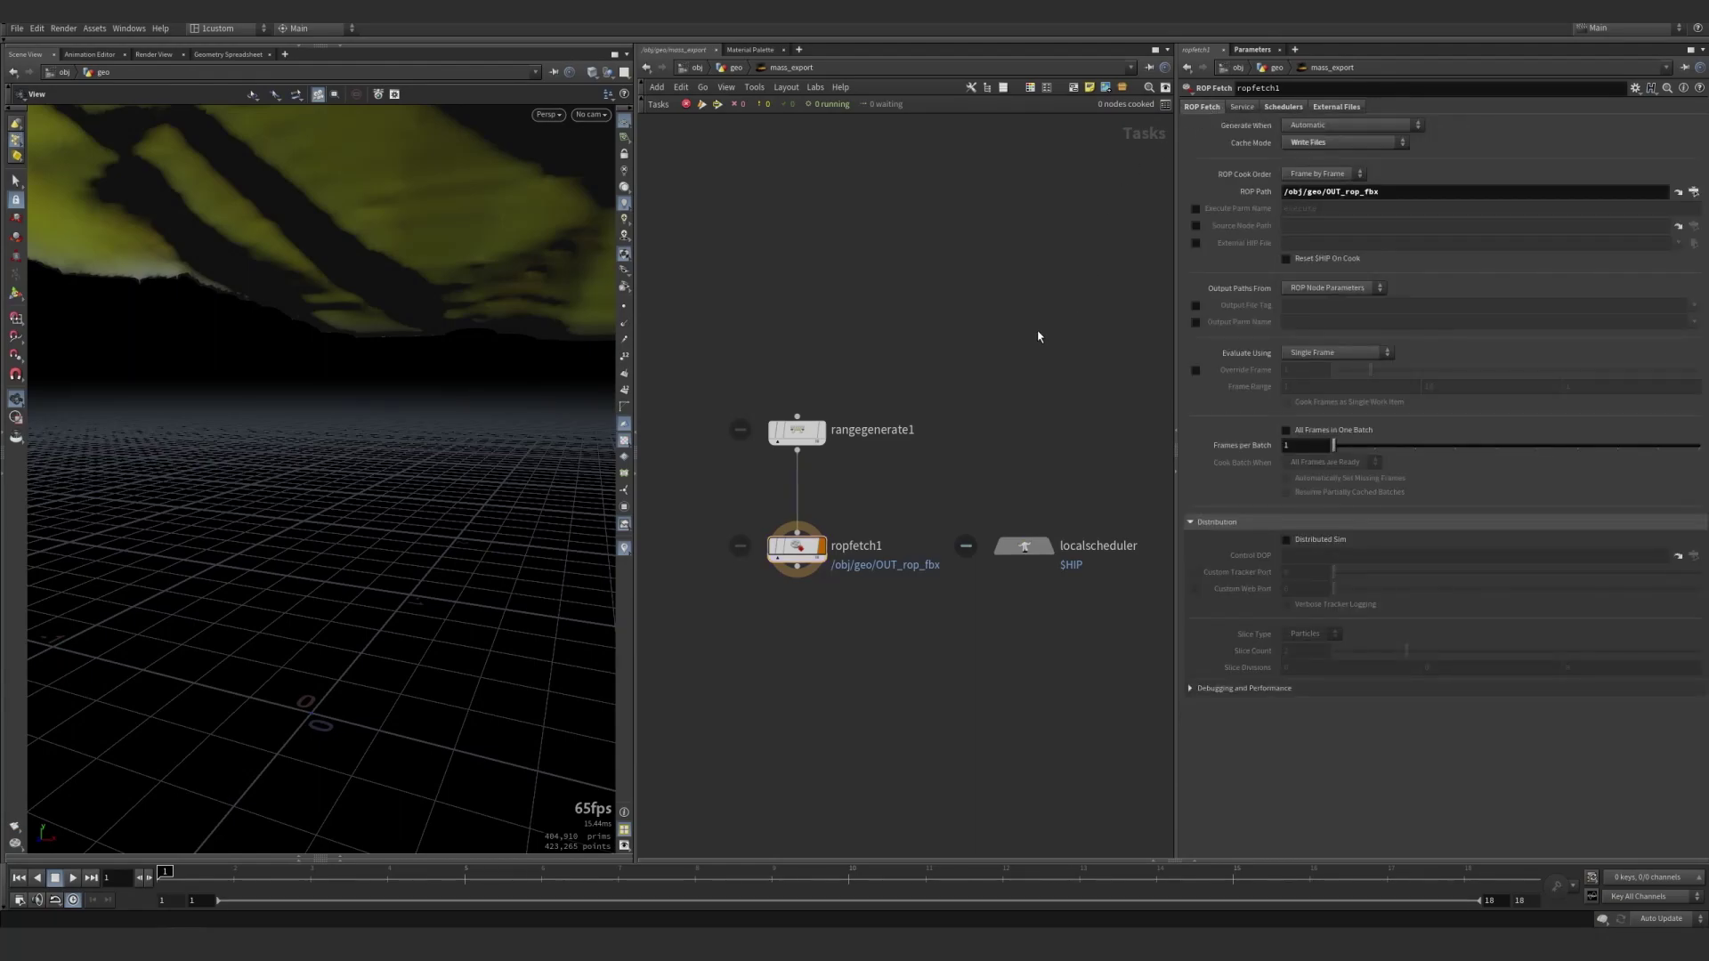
key(u)
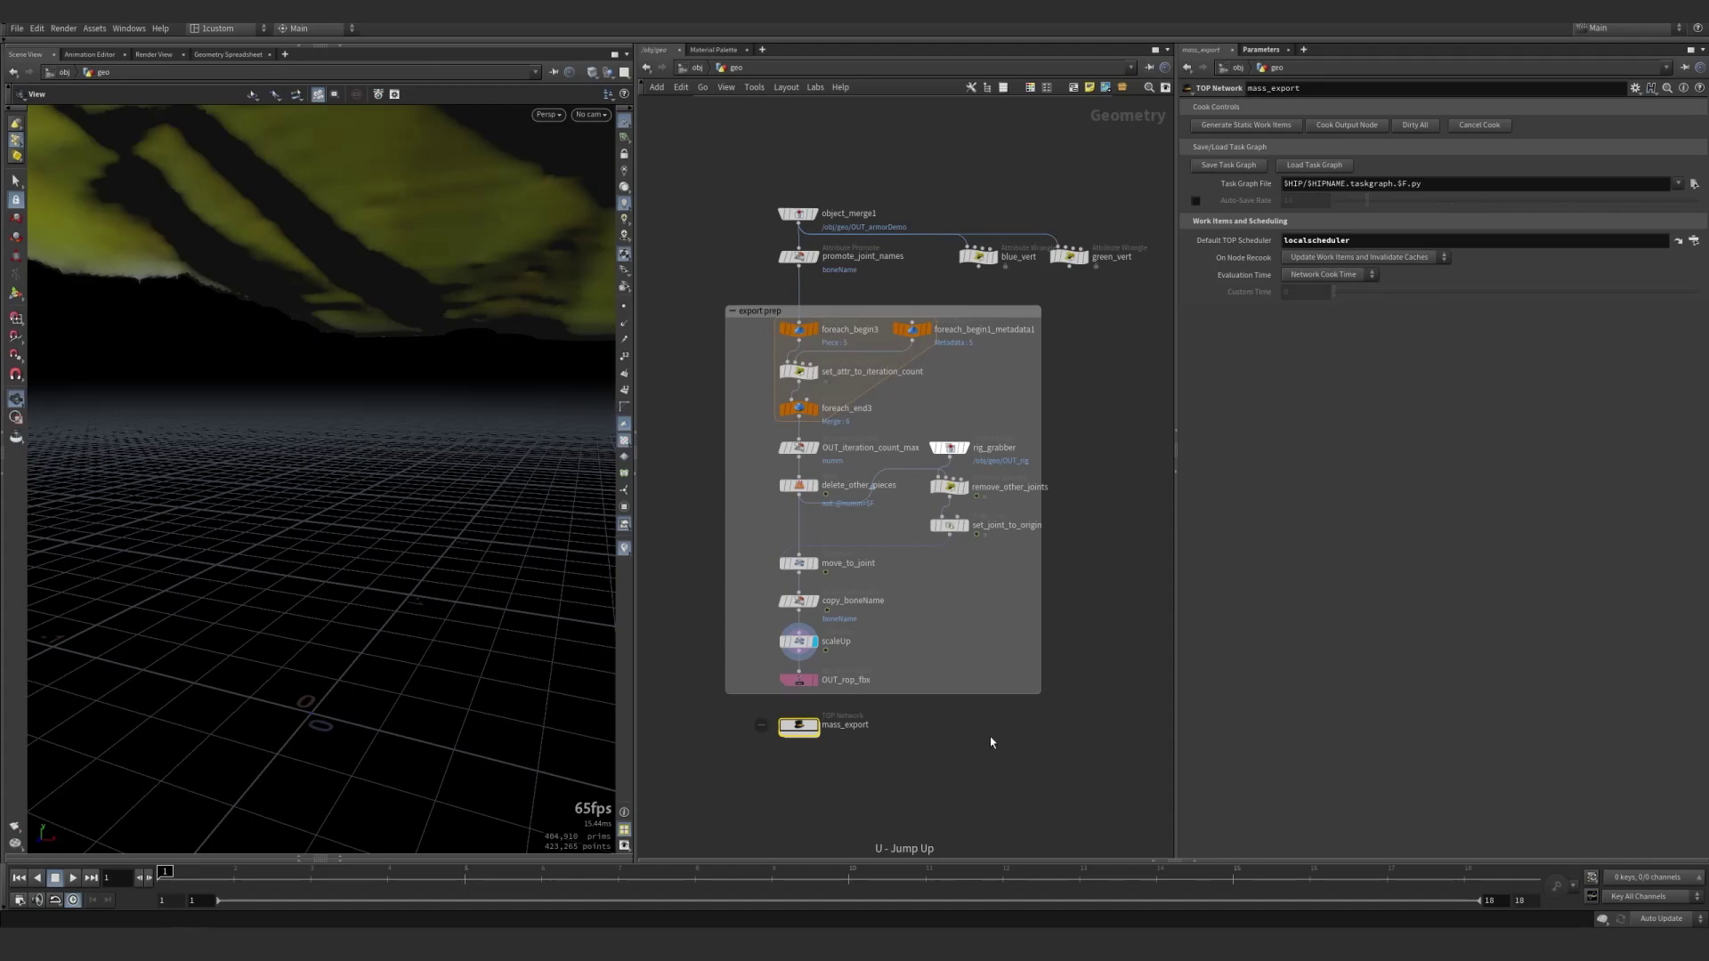
Run Cook Output Node on mass_export to start exporting each piece as an FBX file
click(798, 679)
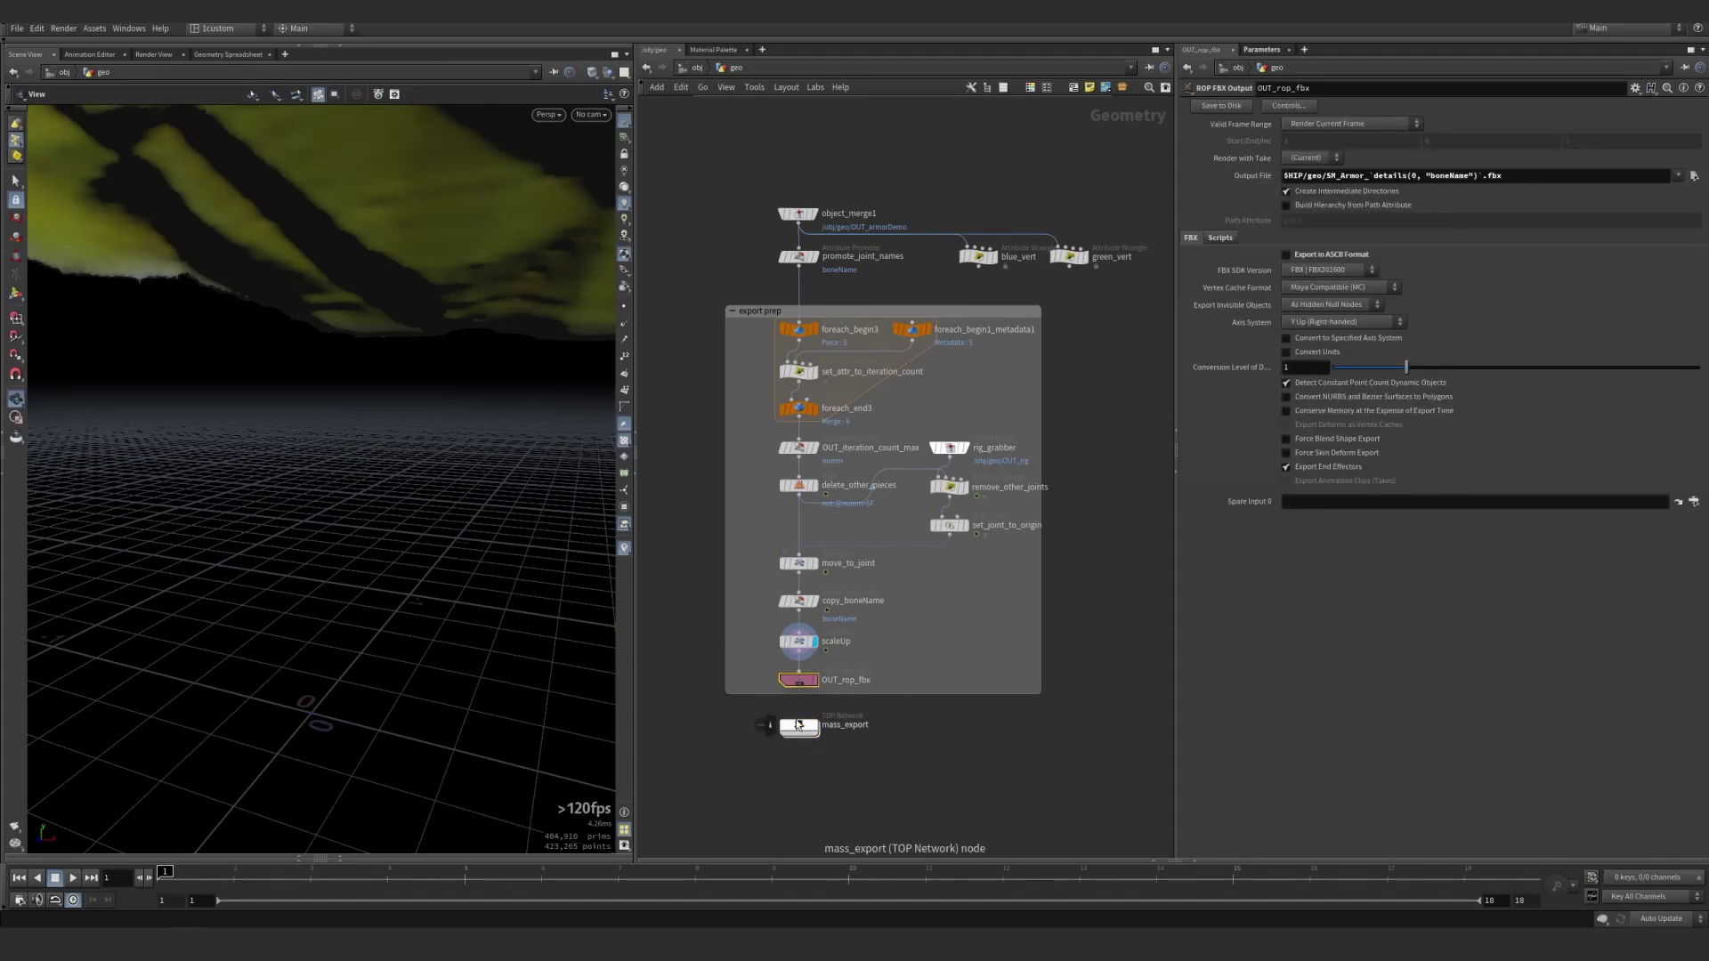
right_click(798, 728)
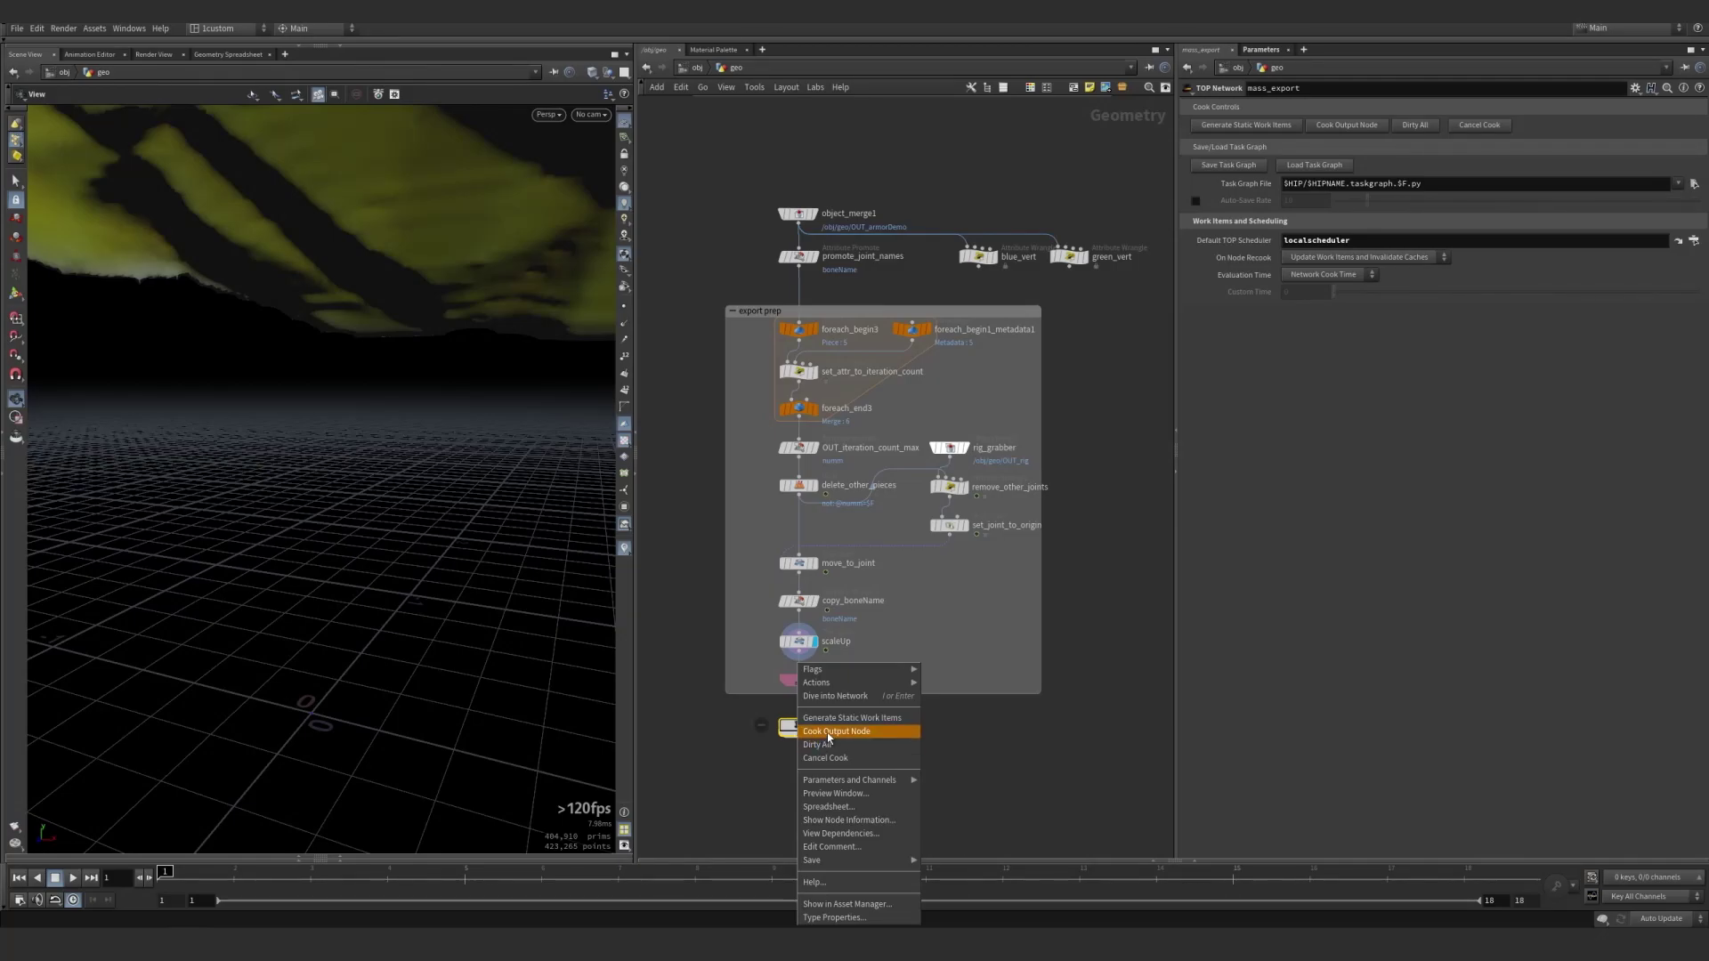
click(827, 731)
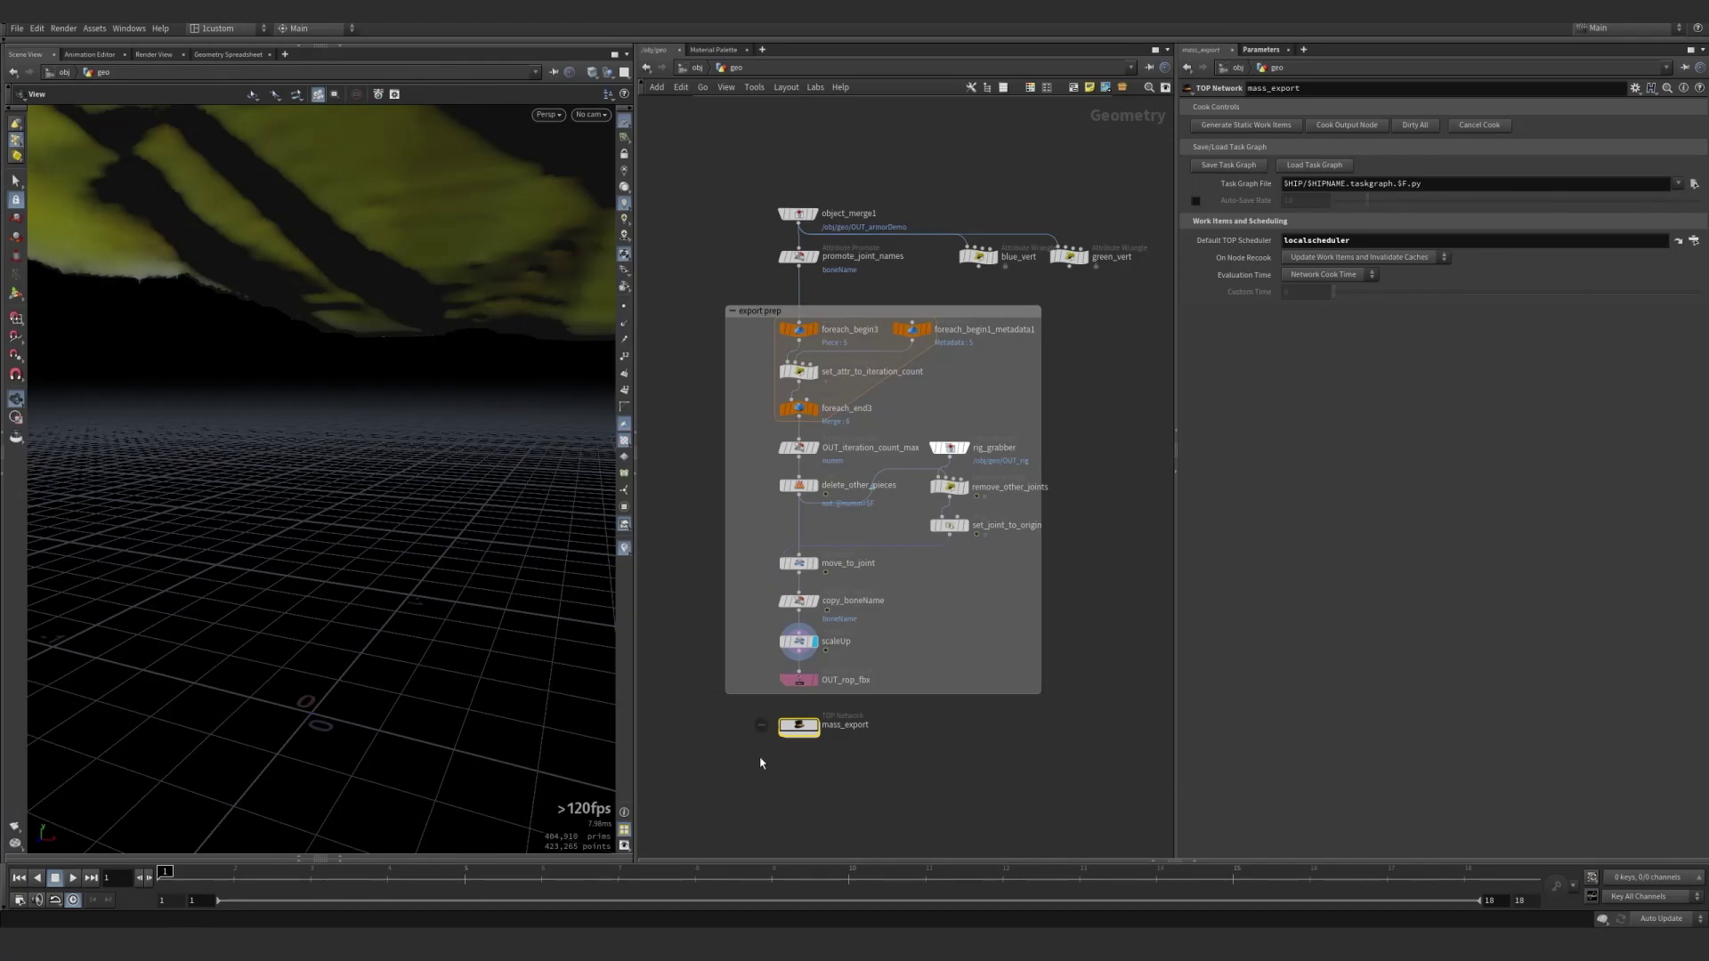
click(760, 763)
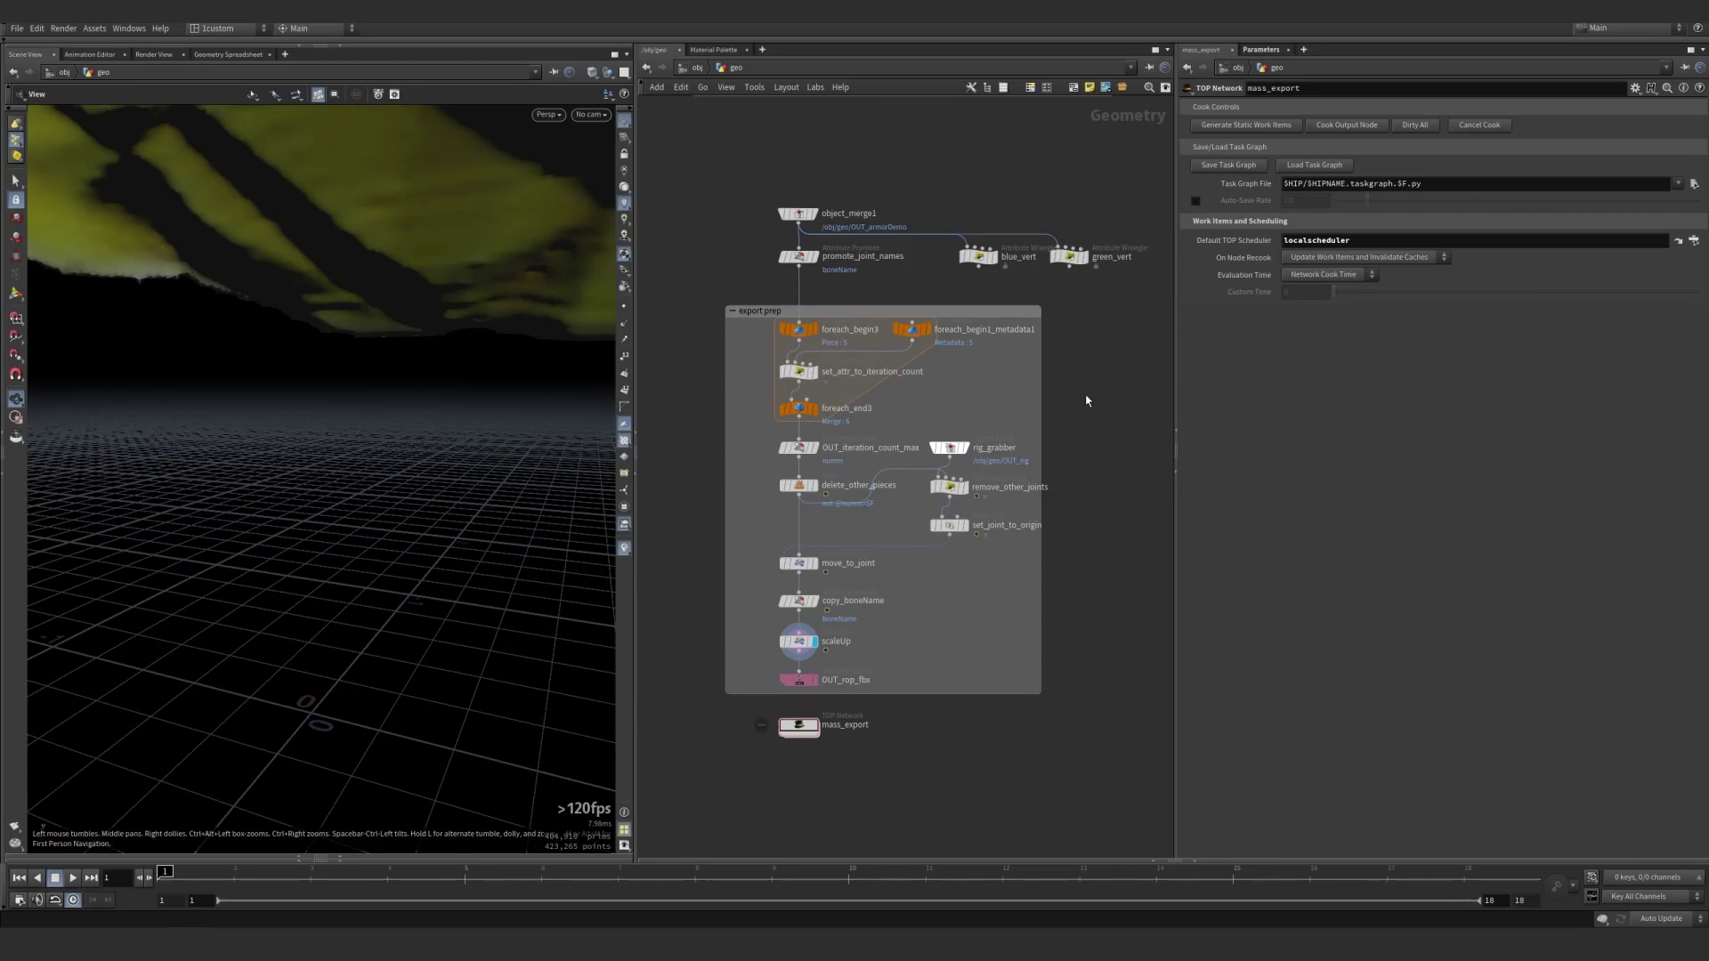
Display blue_vert and orbit around the armor pieces to see the blue-tinted sword
click(994, 256)
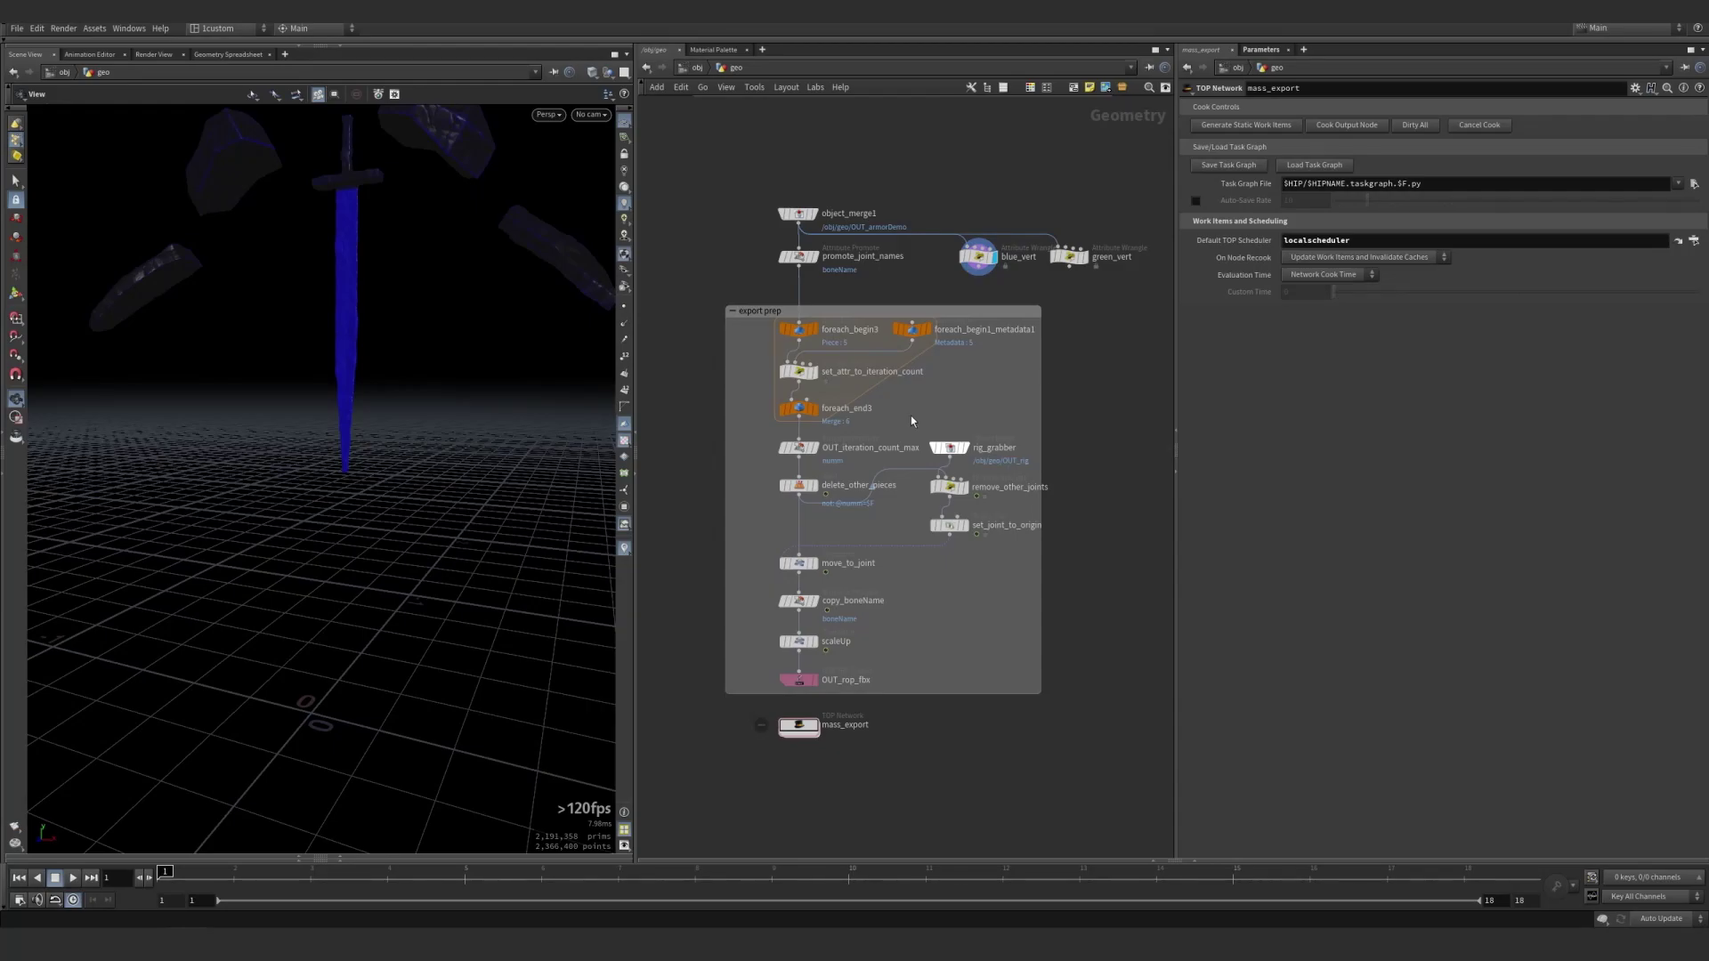
drag(446, 385, 409, 514)
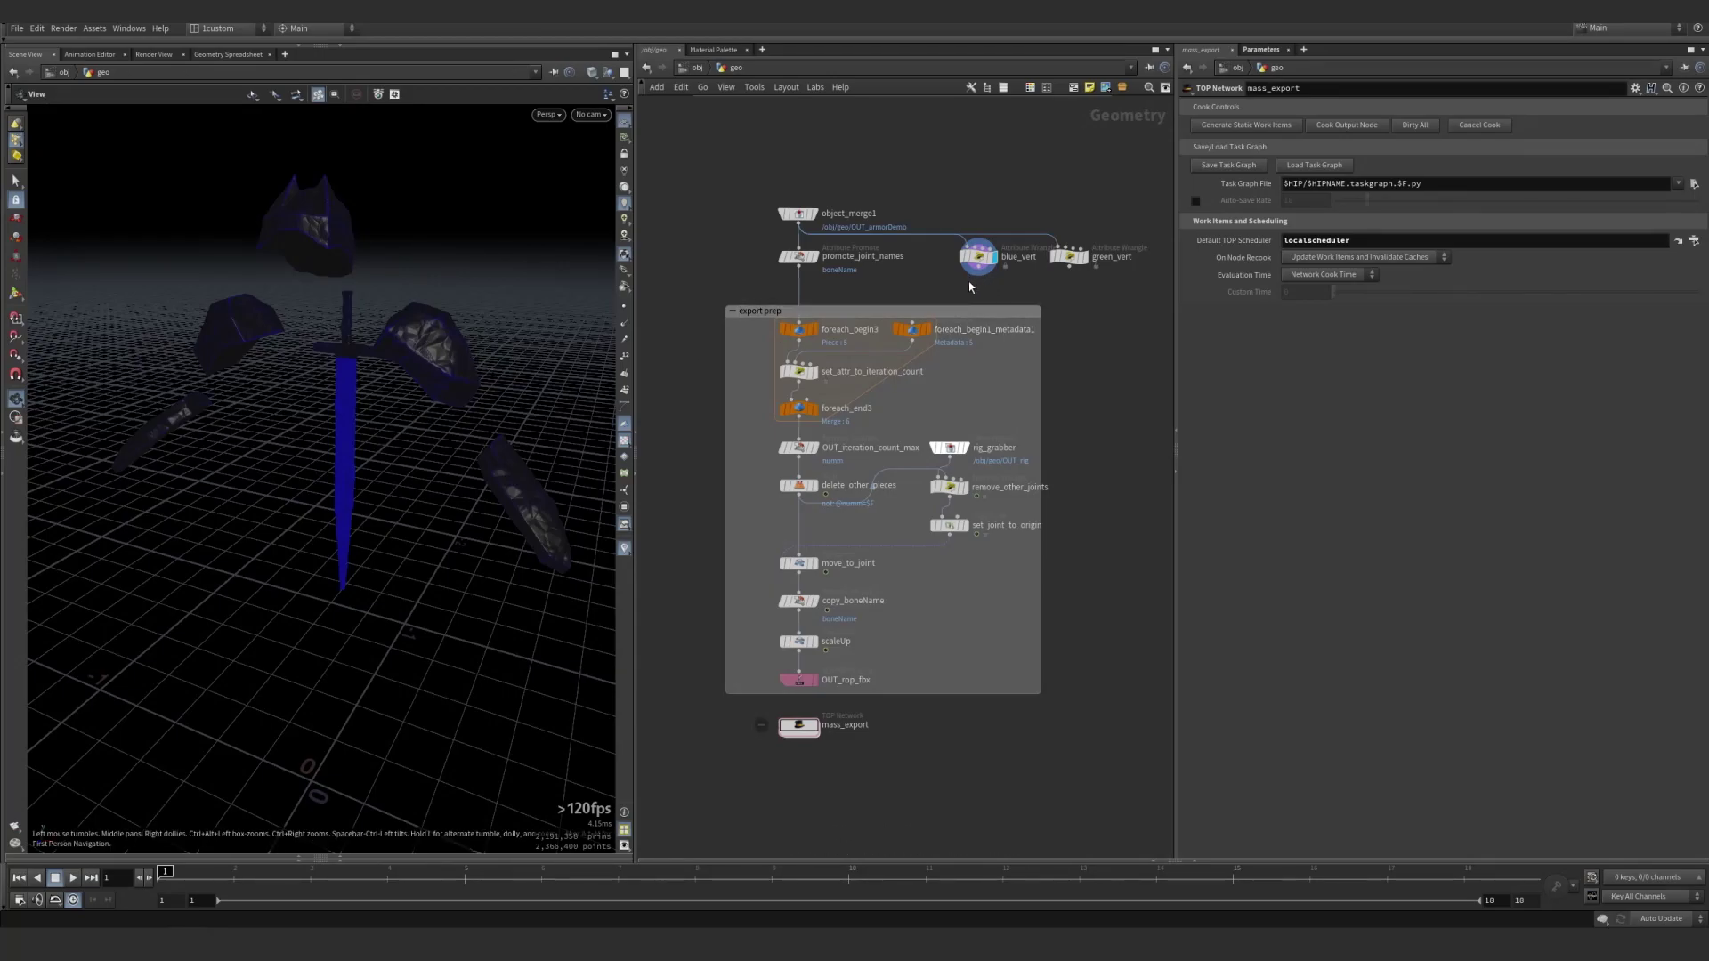
click(1093, 256)
click(1068, 257)
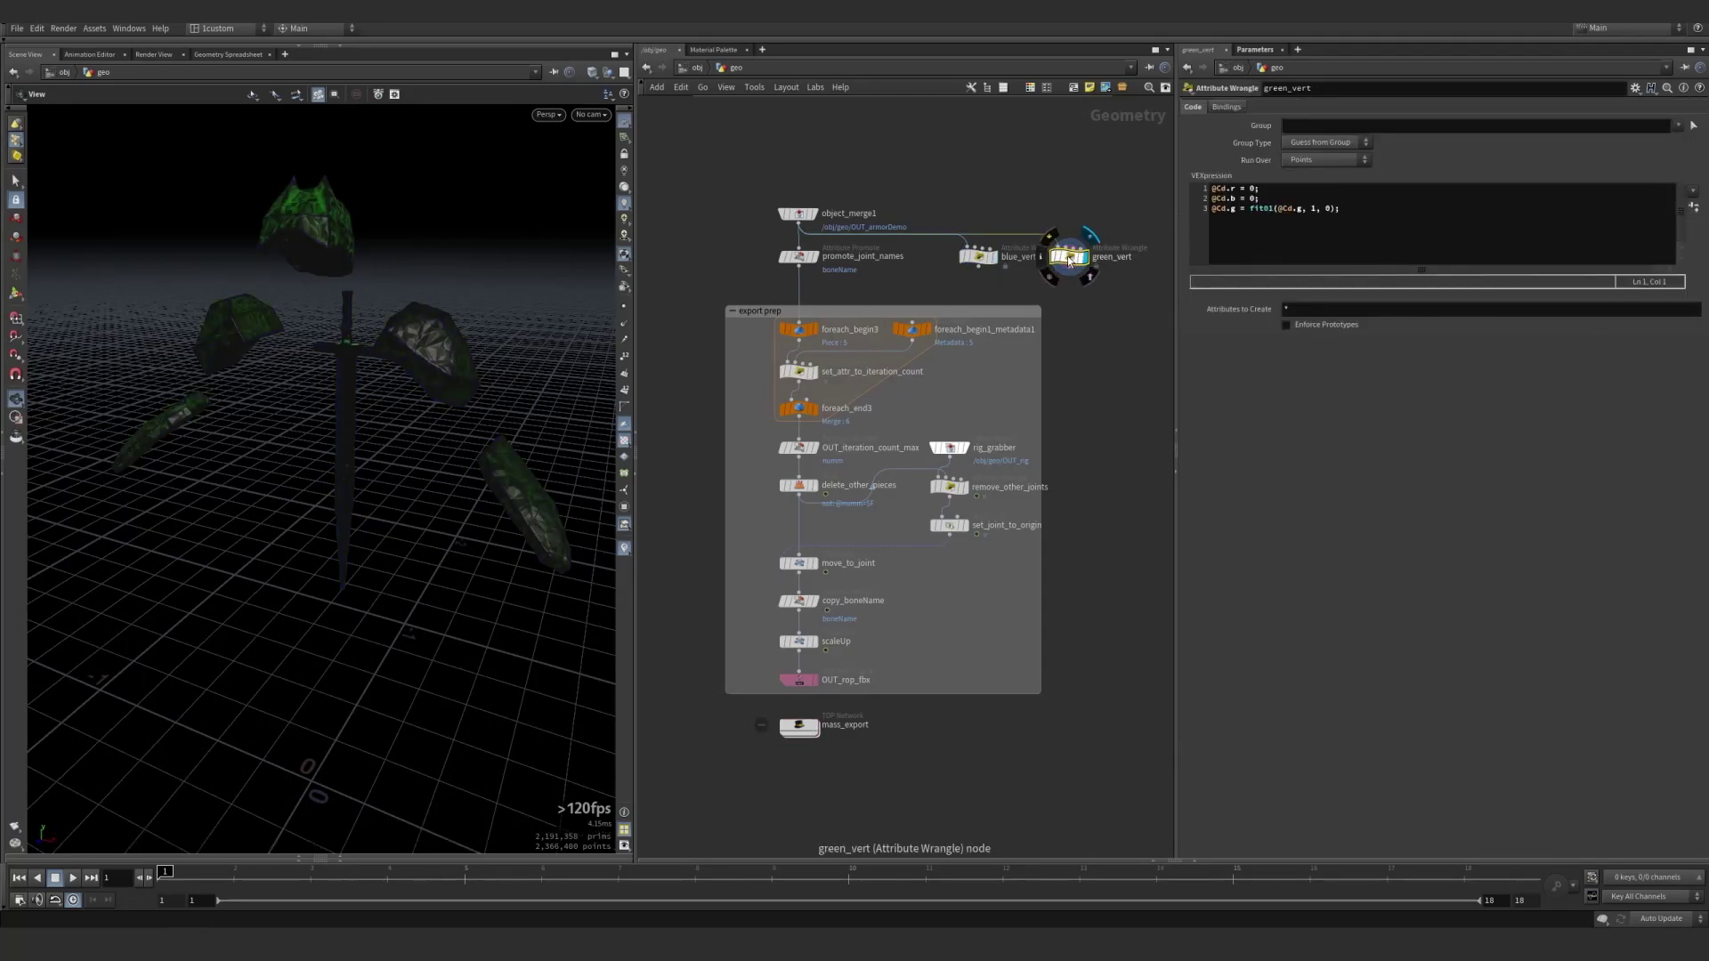
click(997, 258)
click(978, 258)
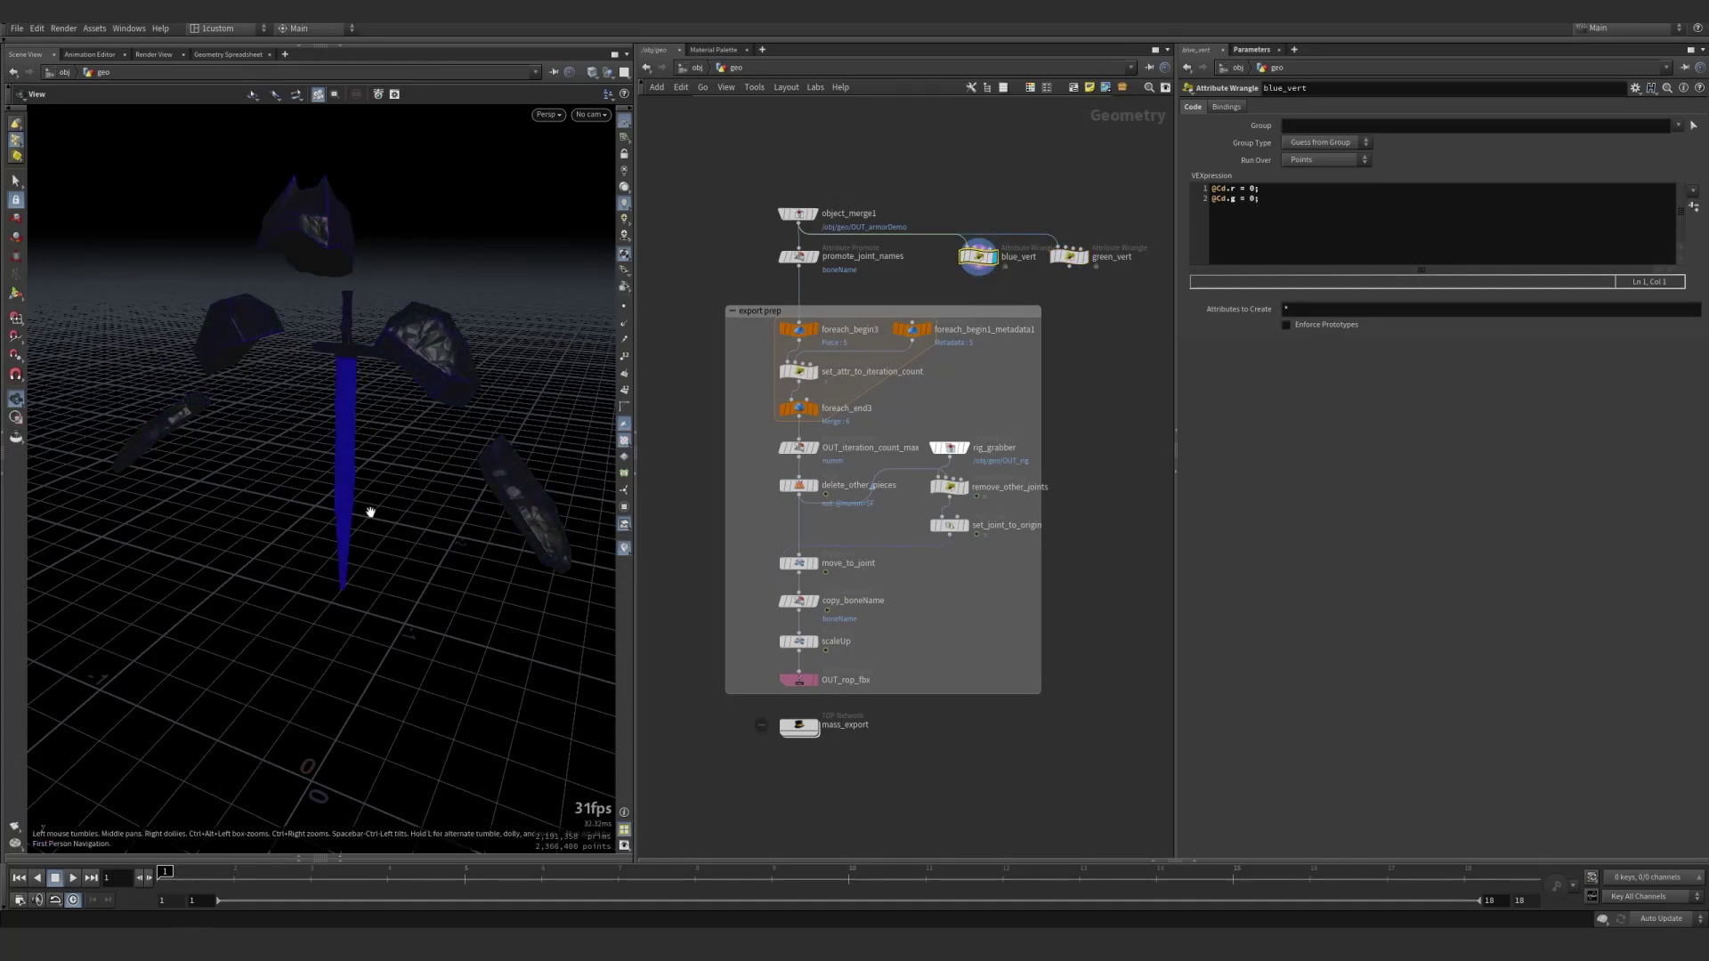